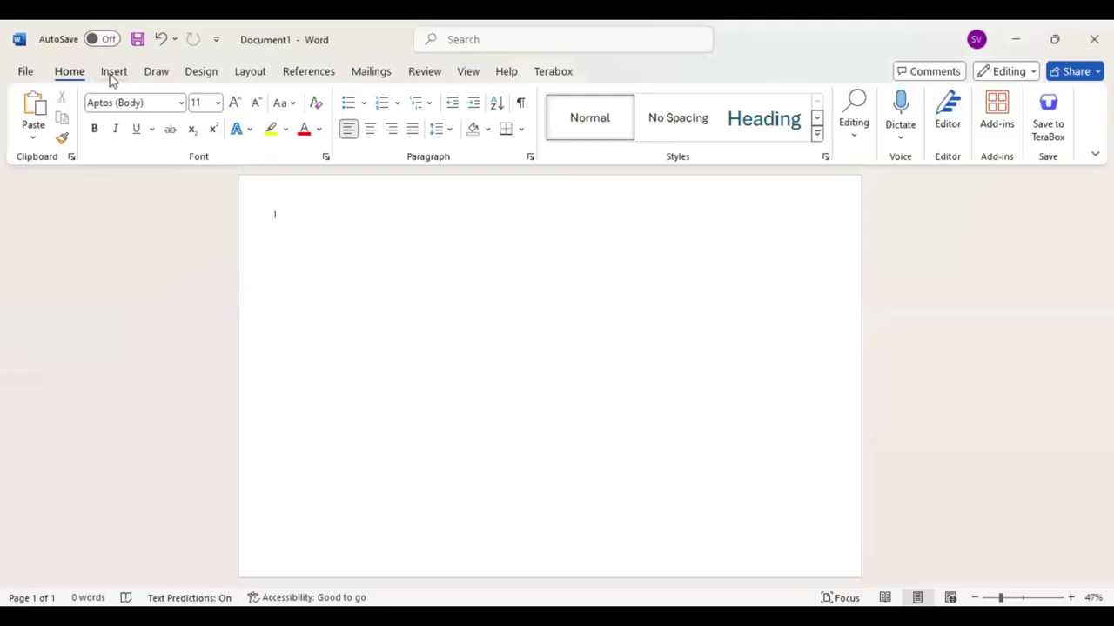
- Draw a rectangle stretched past the page edges (11.49" by 17.8") and remove its outline
{"action": "left_click", "coordinate": [114, 73]}
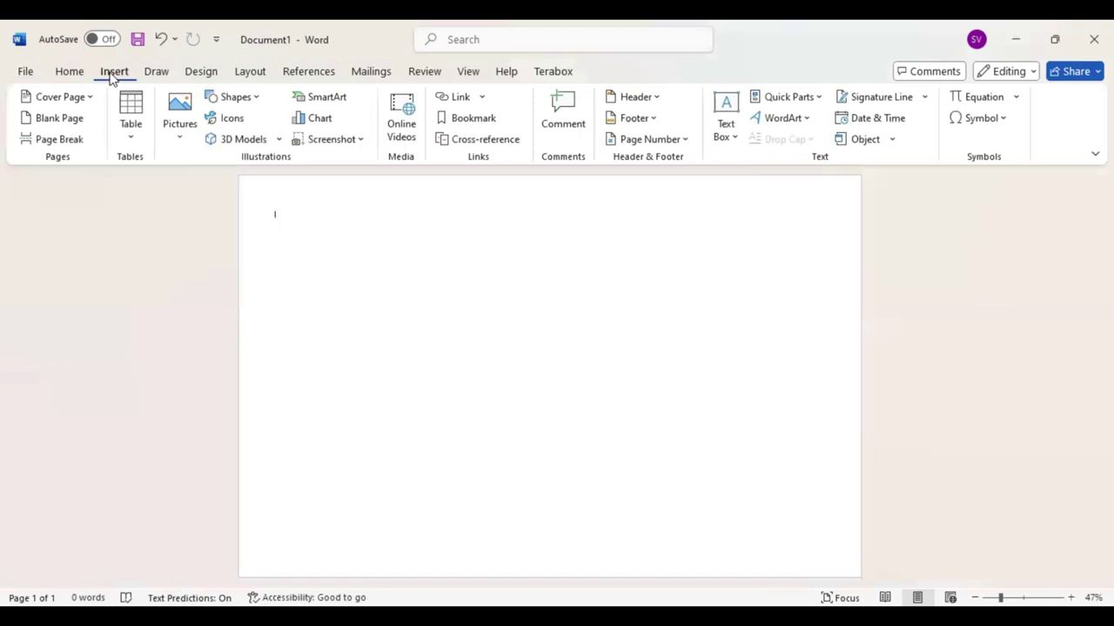
{"action": "left_click", "coordinate": [236, 97]}
{"action": "left_click", "coordinate": [258, 142]}
{"action": "left_click_drag", "start_coordinate": [239, 175], "coordinate": [692, 435]}
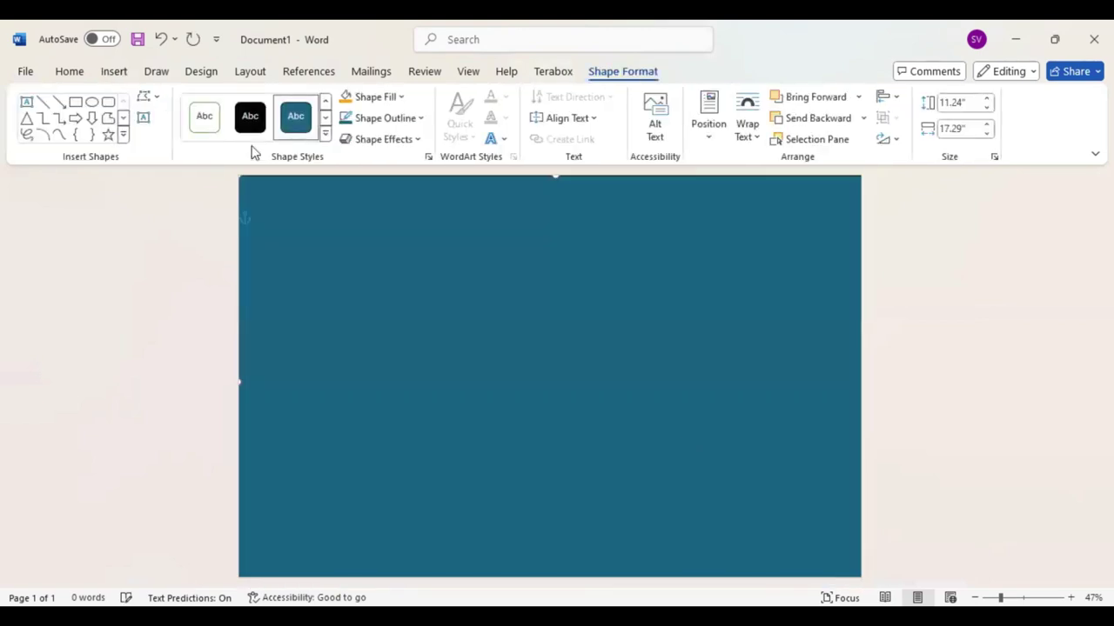
{"action": "left_click_drag", "start_coordinate": [233, 171], "coordinate": [218, 159]}
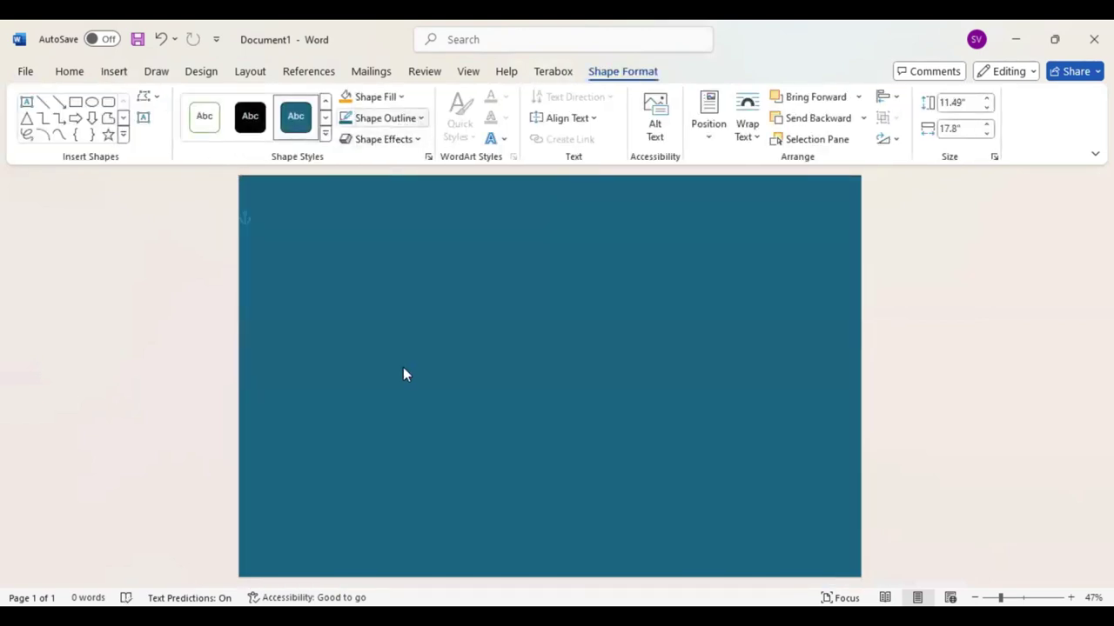
{"action": "left_click", "coordinate": [355, 377]}
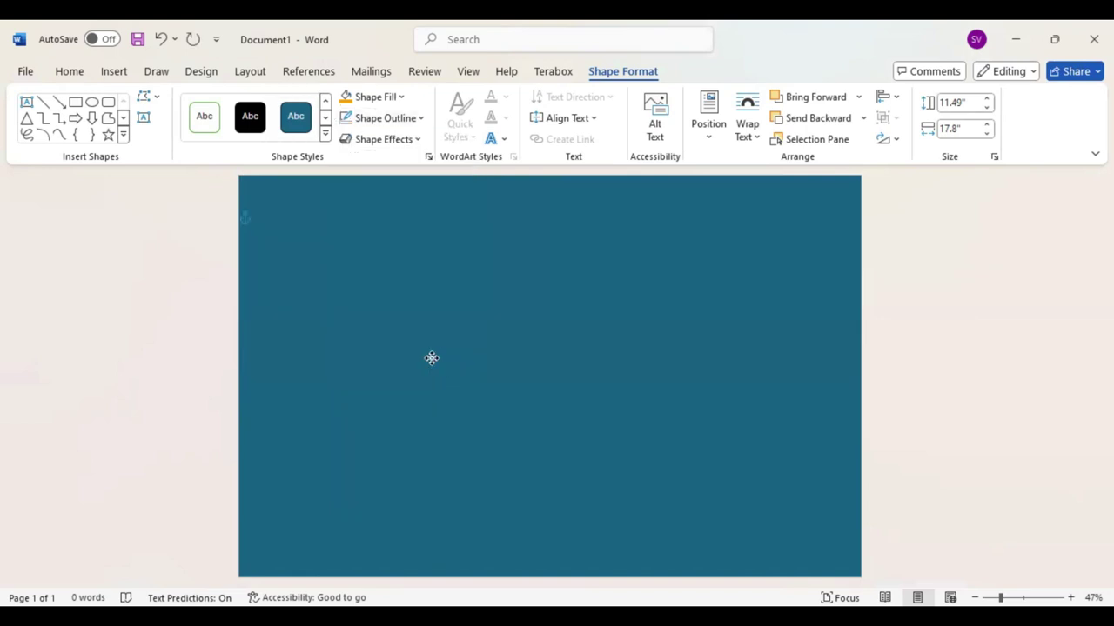
- Apply a dark radial gradient preset fill to the rectangle
{"action": "left_click", "coordinate": [401, 97]}
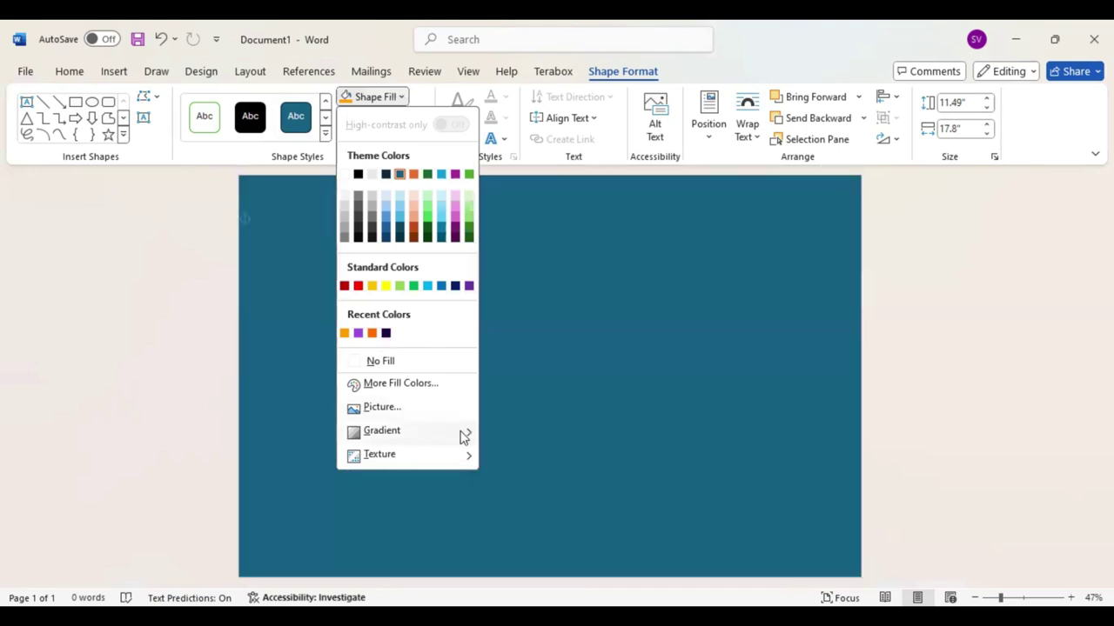
{"action": "mouse_move", "coordinate": [440, 431]}
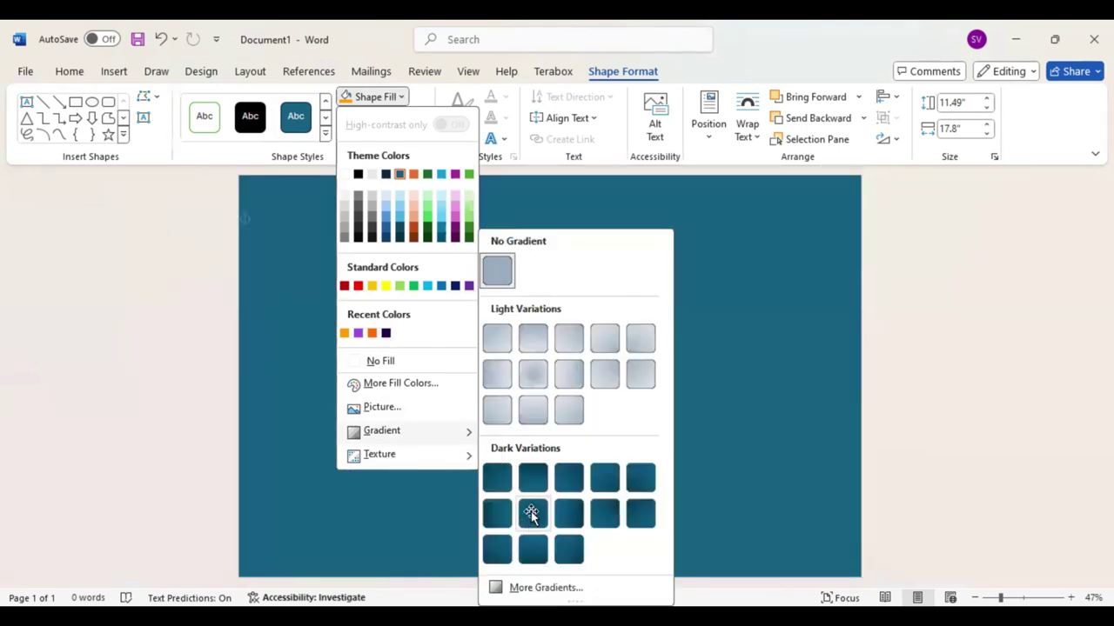
{"action": "left_click", "coordinate": [531, 514]}
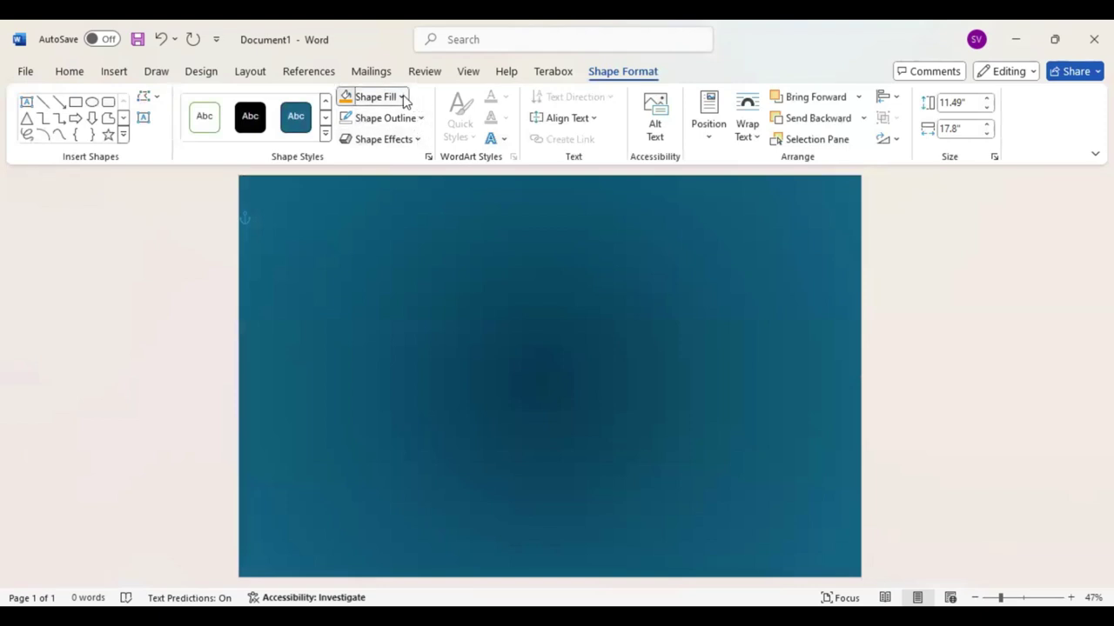
- In More Gradients, make the first stop orange, the middle stop dark purple, and remove the teal stop
{"action": "left_click", "coordinate": [403, 101]}
{"action": "mouse_move", "coordinate": [450, 430]}
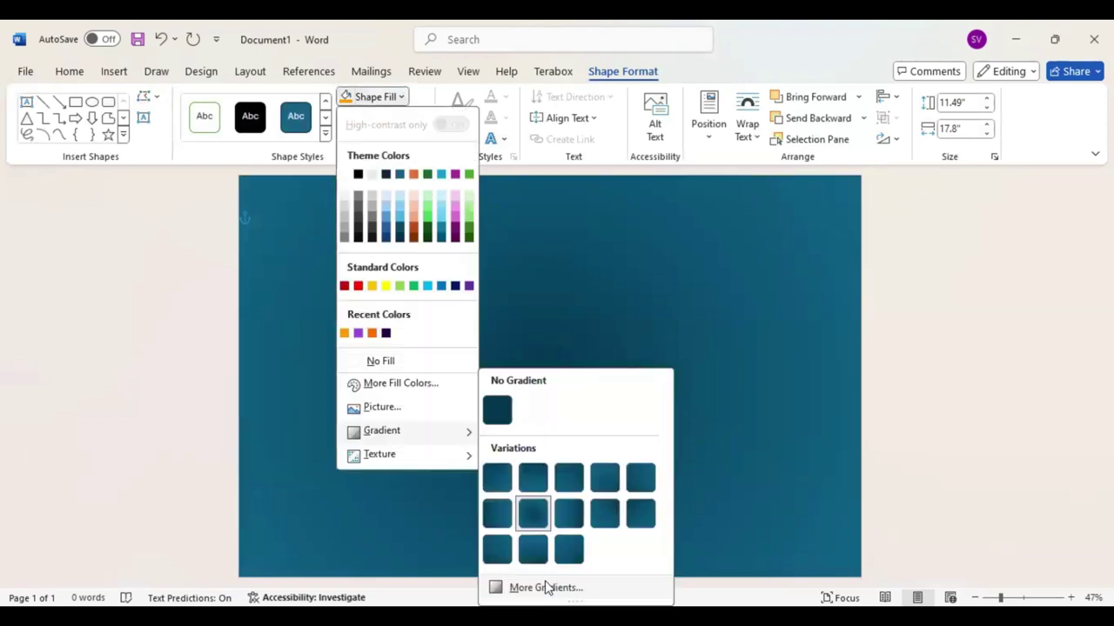
{"action": "left_click", "coordinate": [547, 588]}
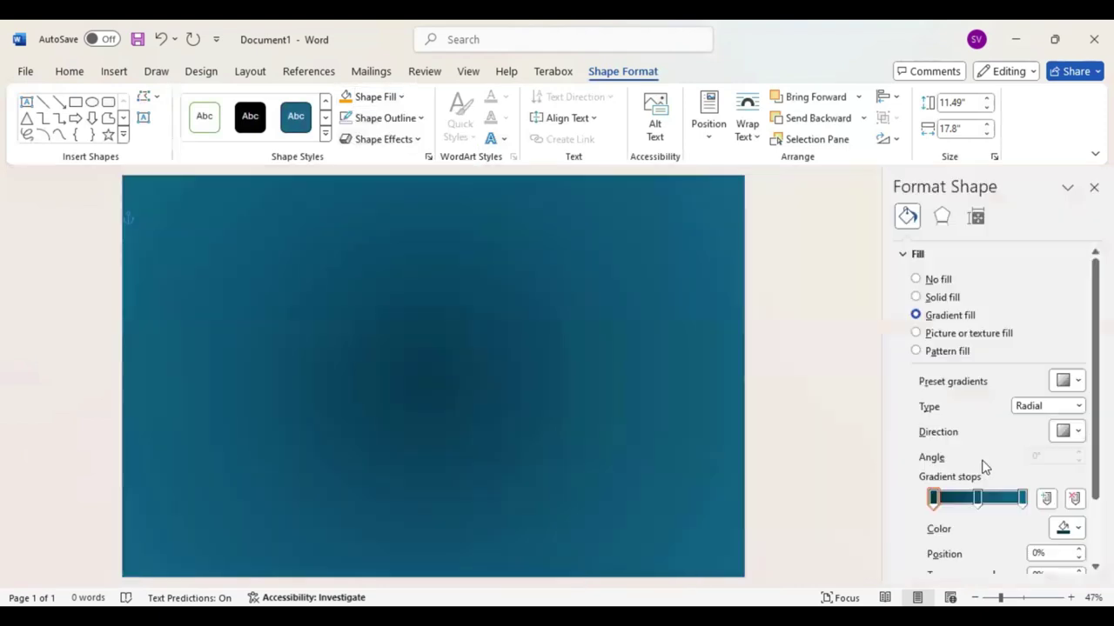
{"action": "left_click", "coordinate": [933, 502]}
{"action": "left_click", "coordinate": [1079, 529]}
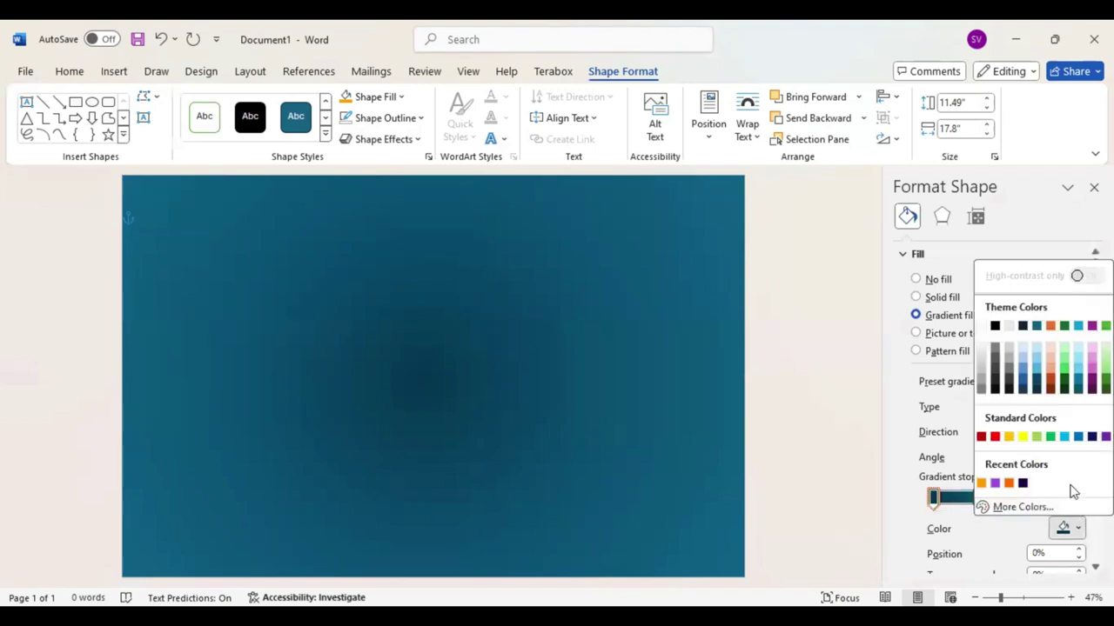
{"action": "left_click", "coordinate": [980, 484]}
{"action": "left_click", "coordinate": [977, 498]}
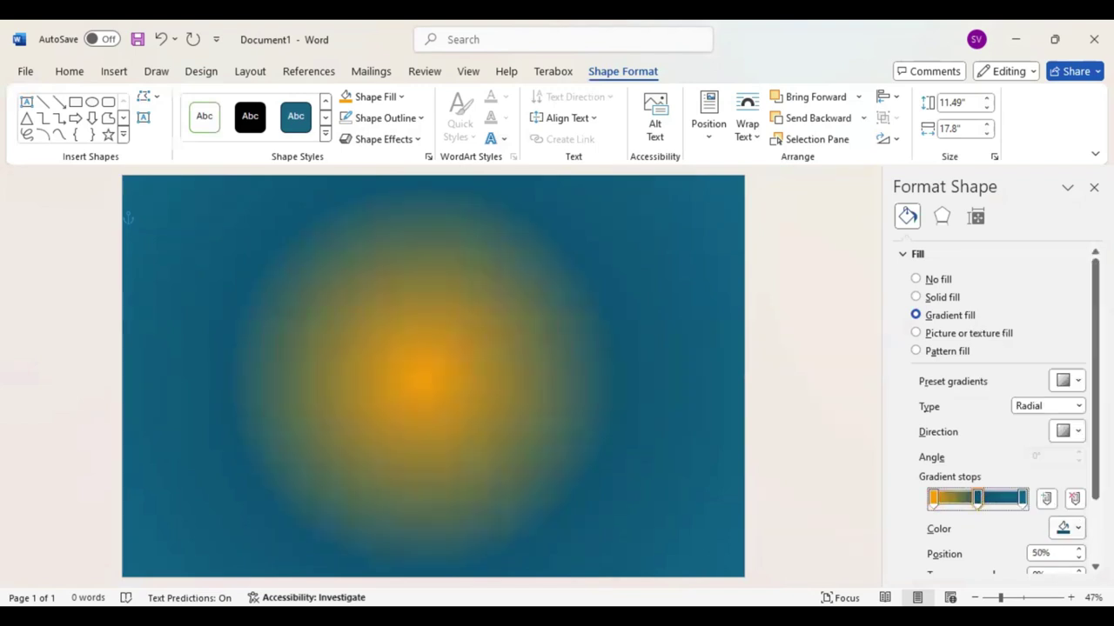
{"action": "left_click", "coordinate": [1079, 531]}
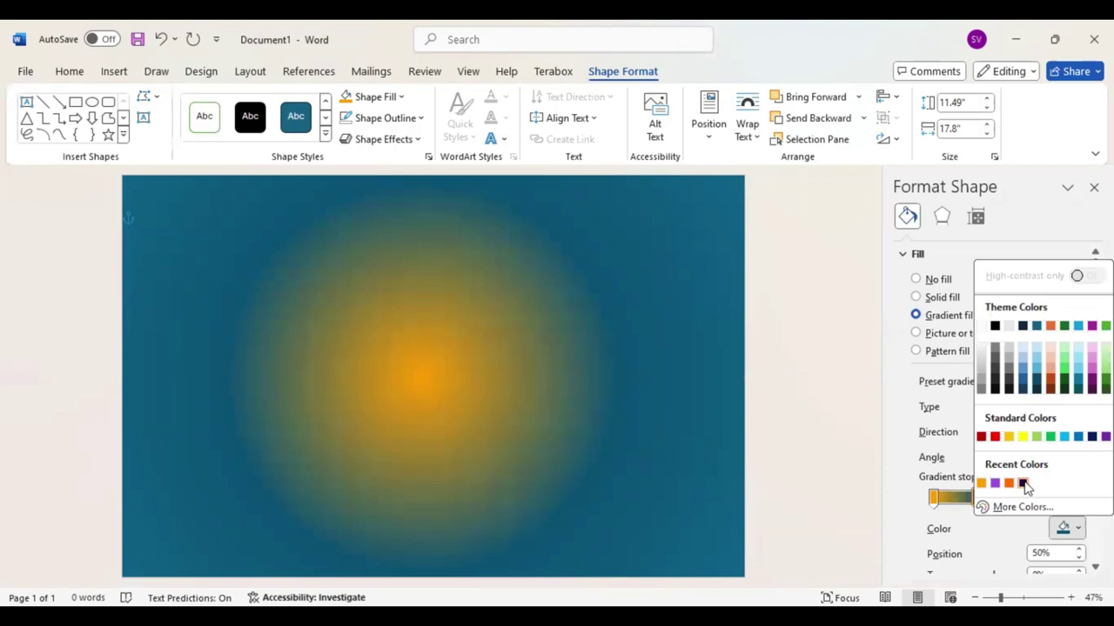
{"action": "left_click", "coordinate": [1023, 484]}
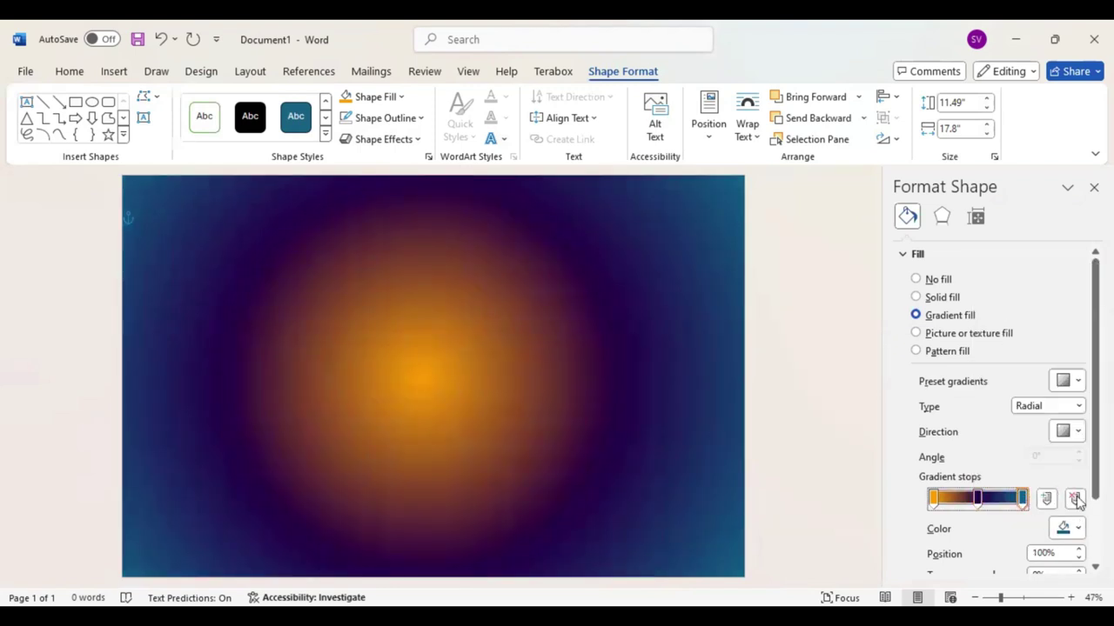
{"action": "mouse_move", "coordinate": [1021, 498]}
{"action": "left_mouse_down"}
{"action": "mouse_move", "coordinate": [1017, 480]}
{"action": "mouse_move", "coordinate": [981, 503]}
{"action": "left_mouse_up"}
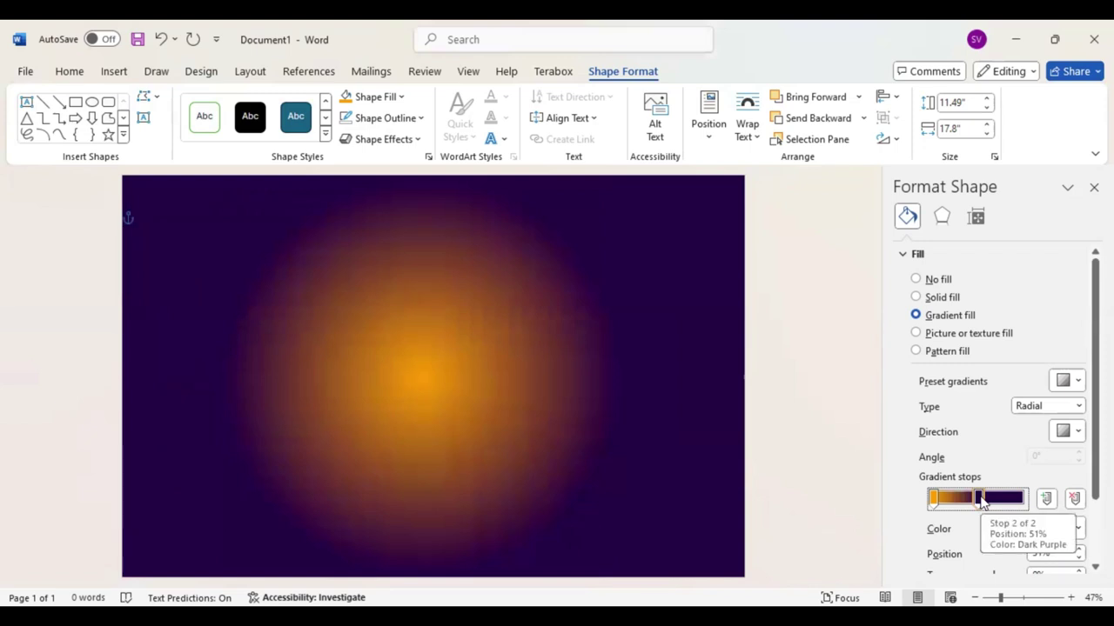
- Darken the purple stop to -85% brightness and make the orange centre stop partly transparent
{"action": "scroll", "coordinate": [996, 474], "scroll_direction": "down", "scroll_amount": 1}
{"action": "scroll", "coordinate": [996, 474], "scroll_direction": "down", "scroll_amount": 1}
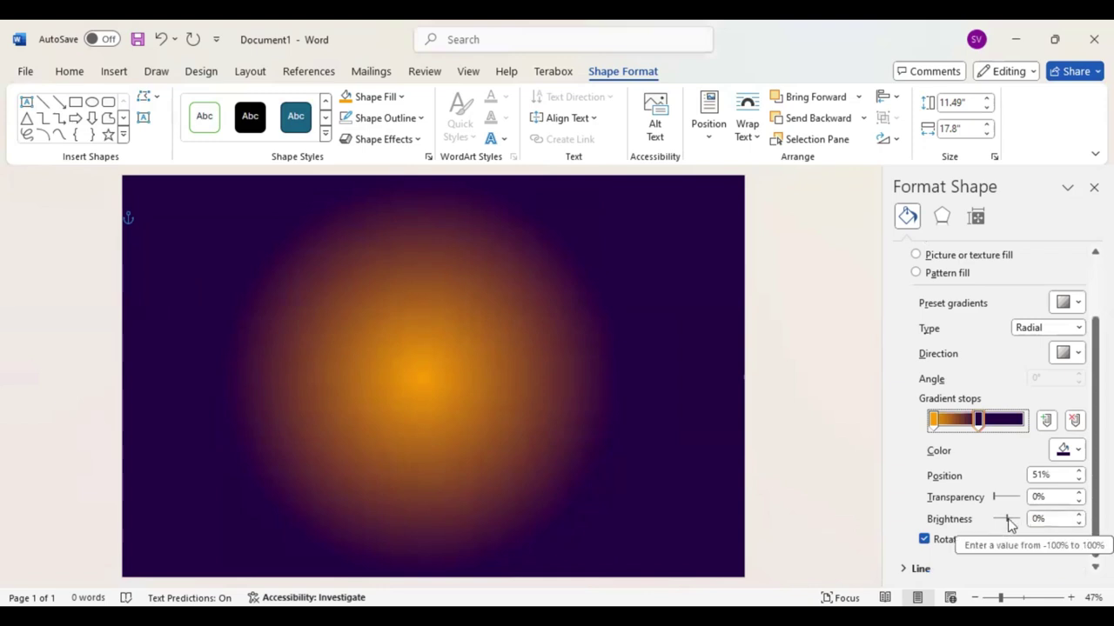
{"action": "left_click_drag", "start_coordinate": [1009, 522], "coordinate": [998, 522]}
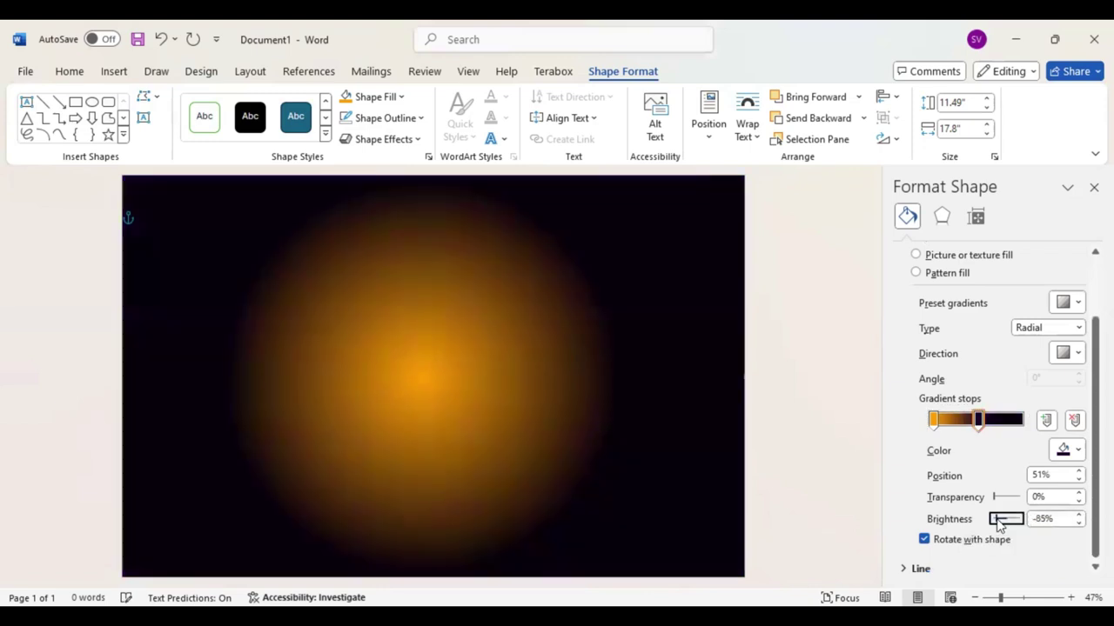
{"action": "left_click", "coordinate": [934, 420]}
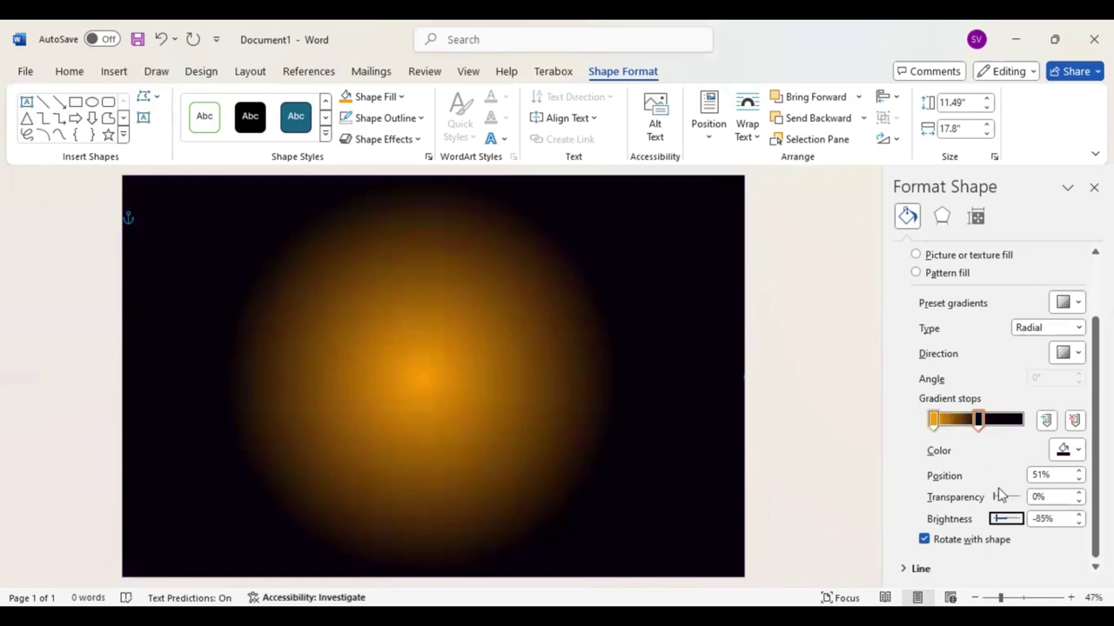
{"action": "left_click_drag", "start_coordinate": [994, 496], "coordinate": [1009, 501]}
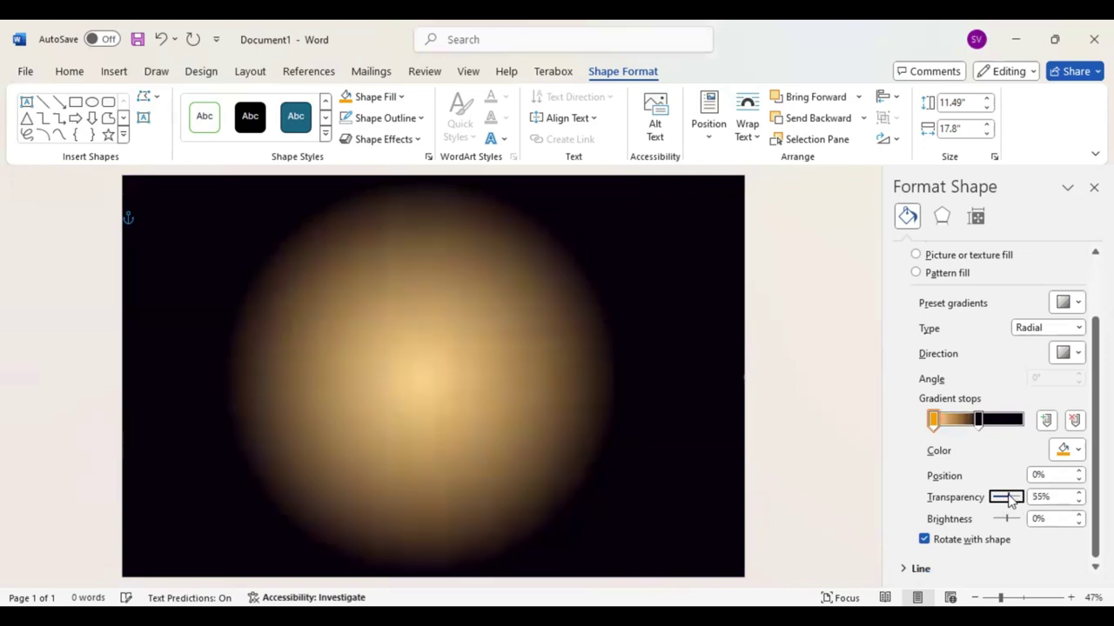
- Add dark and purple gradient stops, reposition them to shrink the glow, and close the Format Shape pane
{"action": "left_click", "coordinate": [978, 424]}
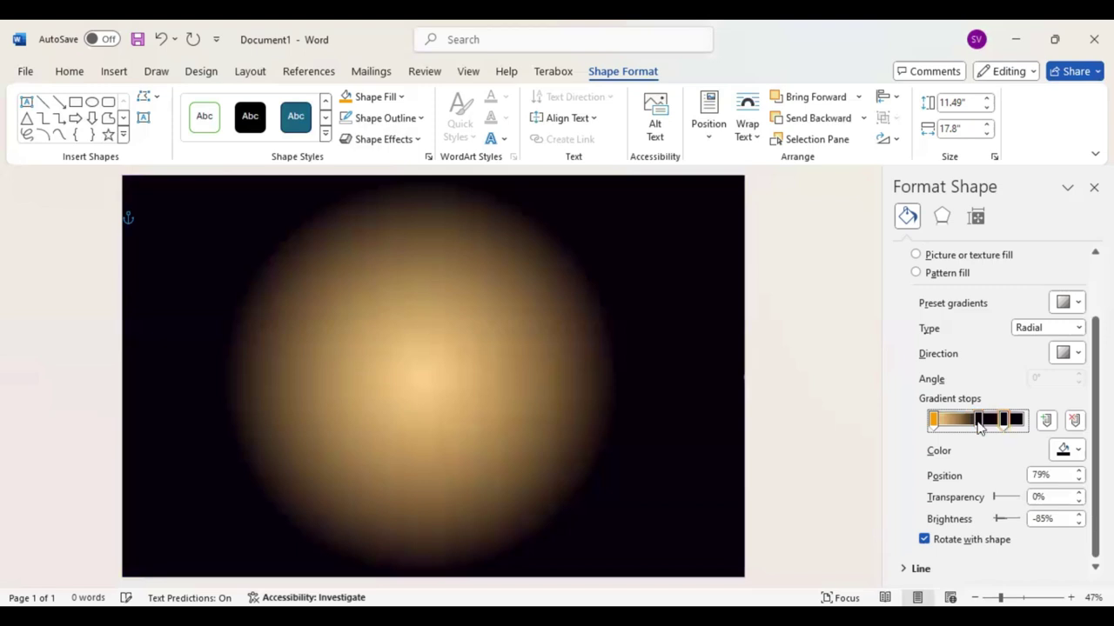
{"action": "left_click_drag", "start_coordinate": [978, 423], "coordinate": [964, 426]}
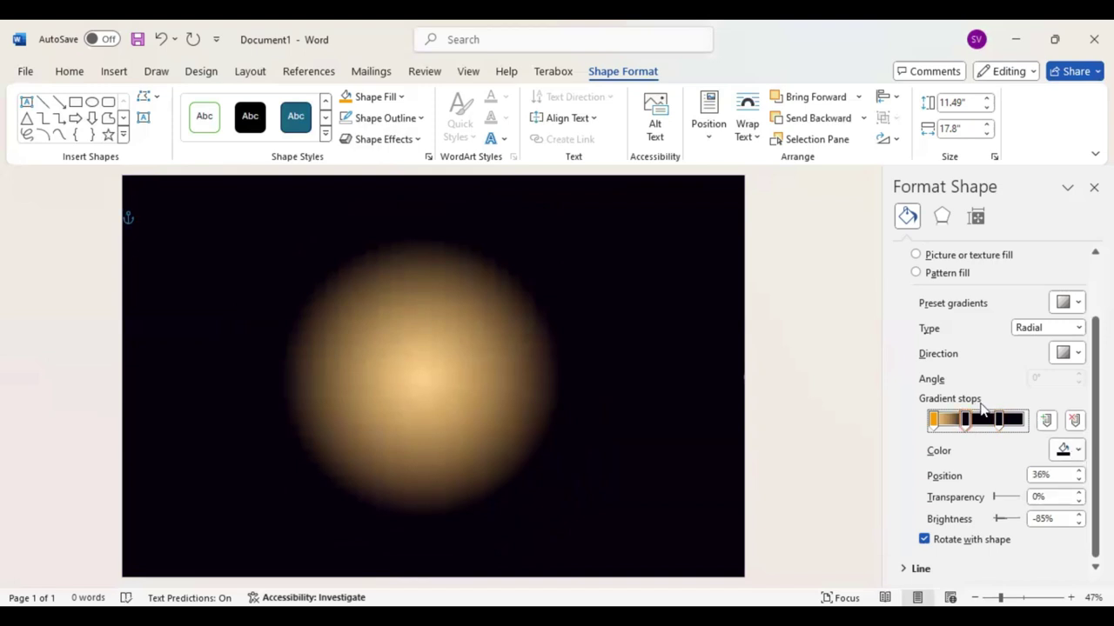
{"action": "left_click", "coordinate": [1017, 420]}
{"action": "mouse_move", "coordinate": [998, 420]}
{"action": "left_mouse_down"}
{"action": "mouse_move", "coordinate": [942, 422]}
{"action": "mouse_move", "coordinate": [964, 422]}
{"action": "left_mouse_up"}
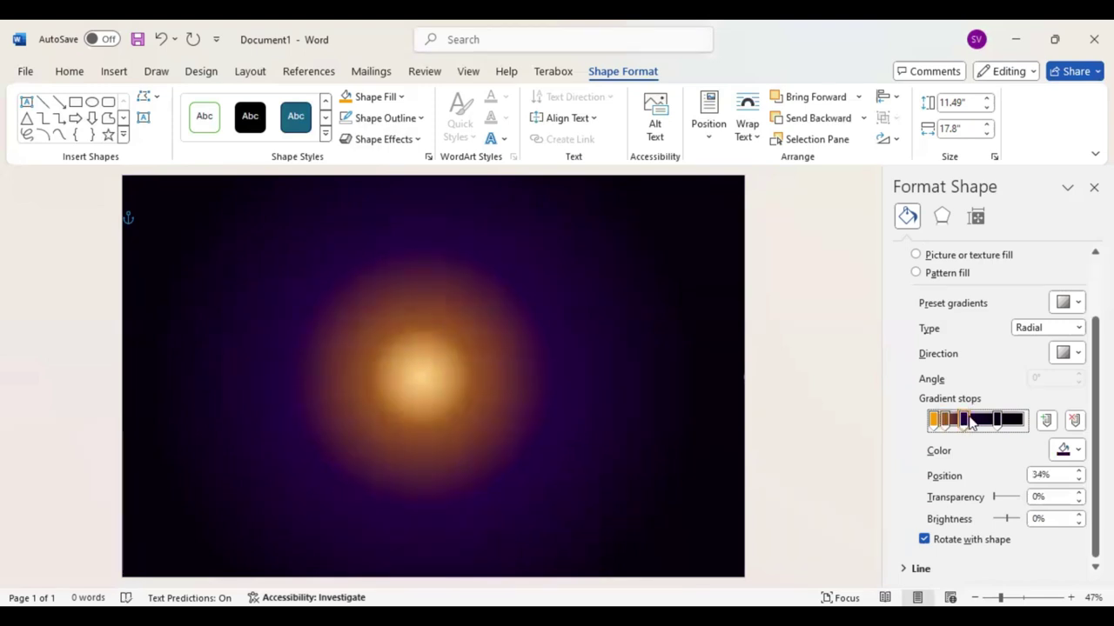
{"action": "left_click_drag", "start_coordinate": [970, 419], "coordinate": [973, 420]}
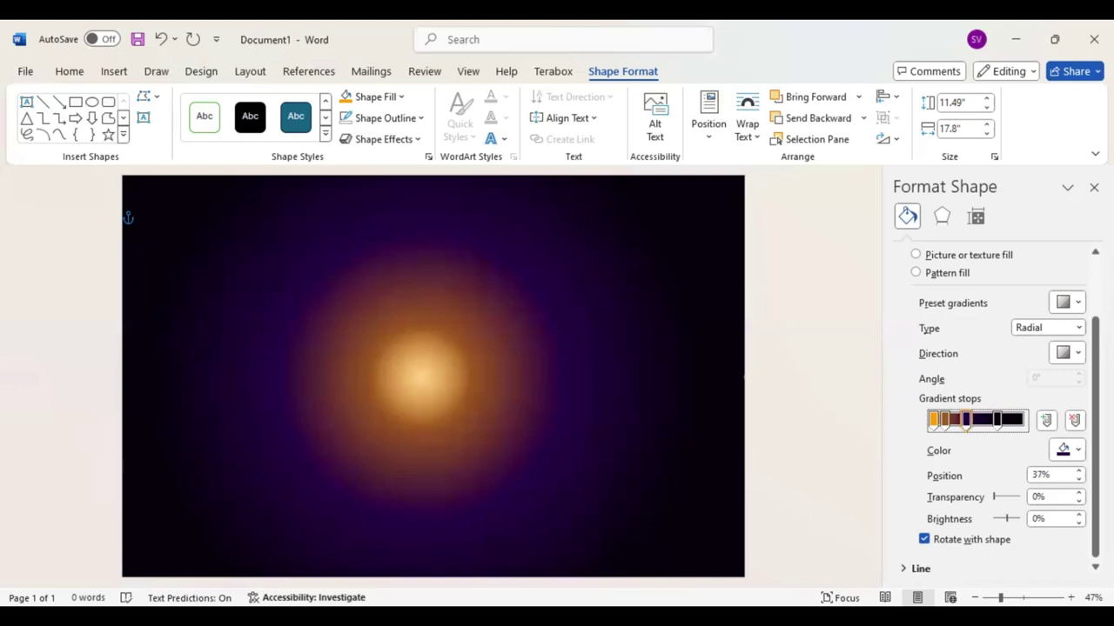
{"action": "left_click", "coordinate": [1094, 187]}
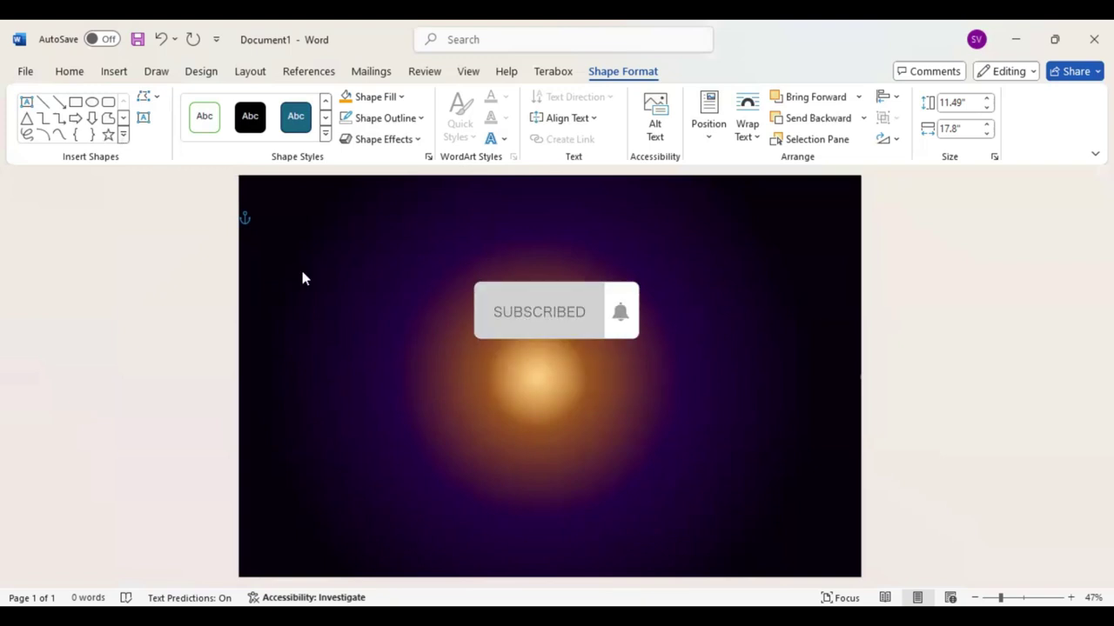
- Draw a rounded rectangle near the top-left, tilt it, and push it into the corner
{"action": "left_click", "coordinate": [123, 134]}
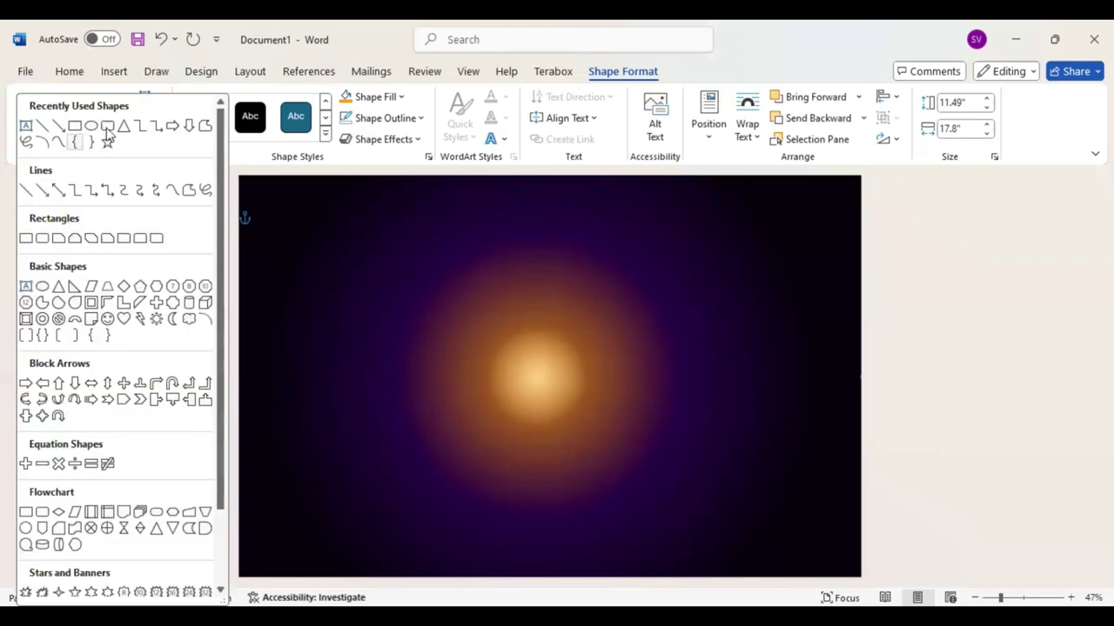
{"action": "left_click", "coordinate": [106, 127]}
{"action": "left_click_drag", "start_coordinate": [258, 205], "coordinate": [384, 324]}
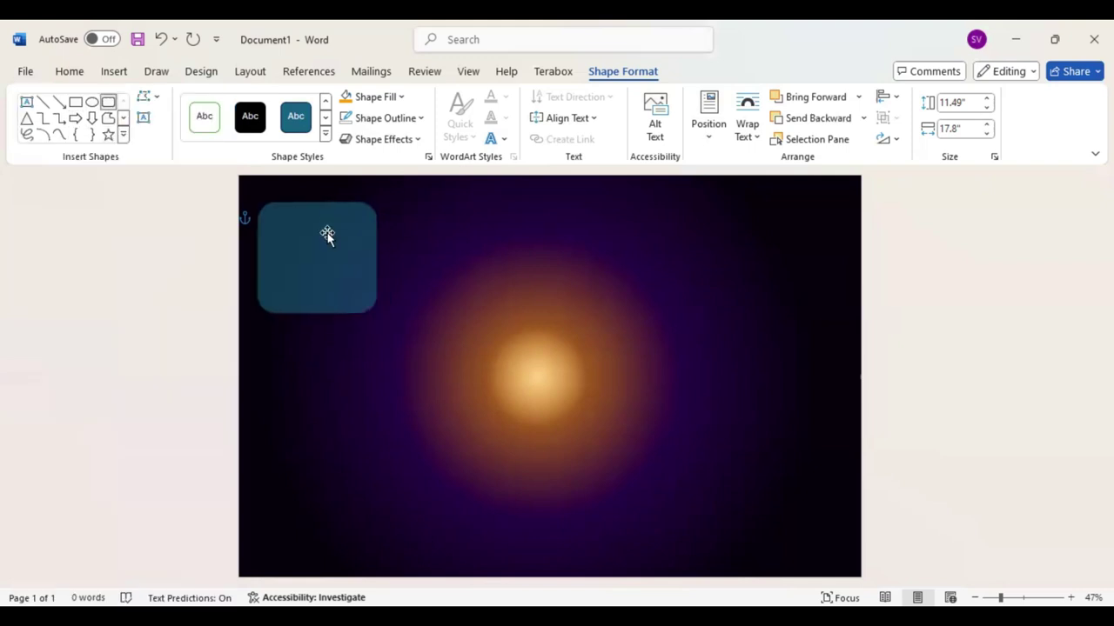
{"action": "left_click_drag", "start_coordinate": [333, 257], "coordinate": [325, 235]}
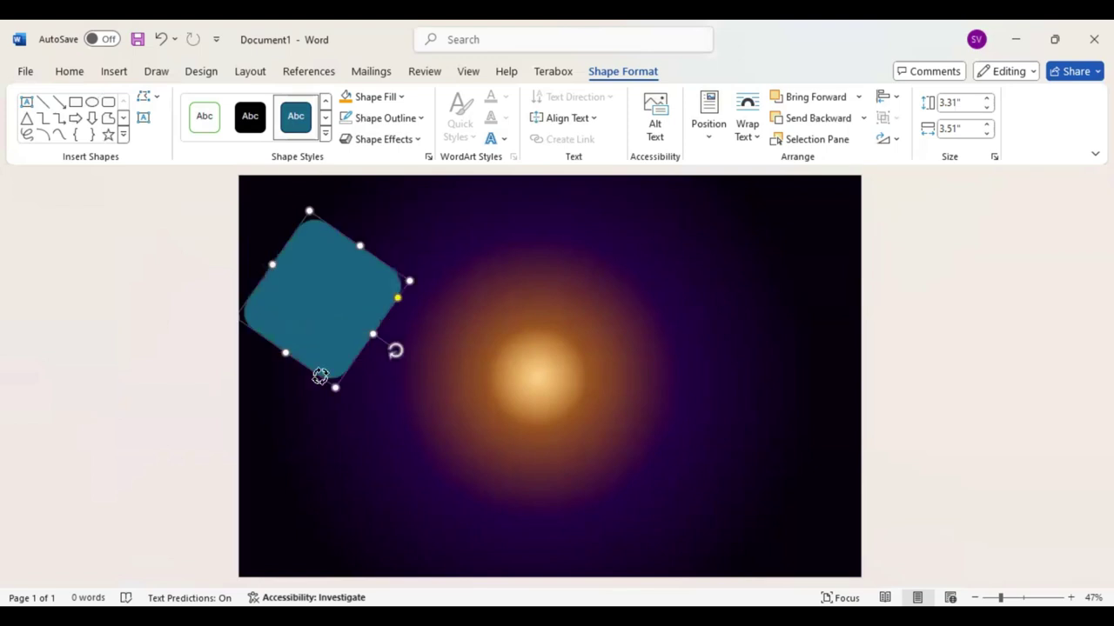
{"action": "left_click_drag", "start_coordinate": [403, 381], "coordinate": [315, 377]}
{"action": "left_click_drag", "start_coordinate": [291, 258], "coordinate": [281, 249]}
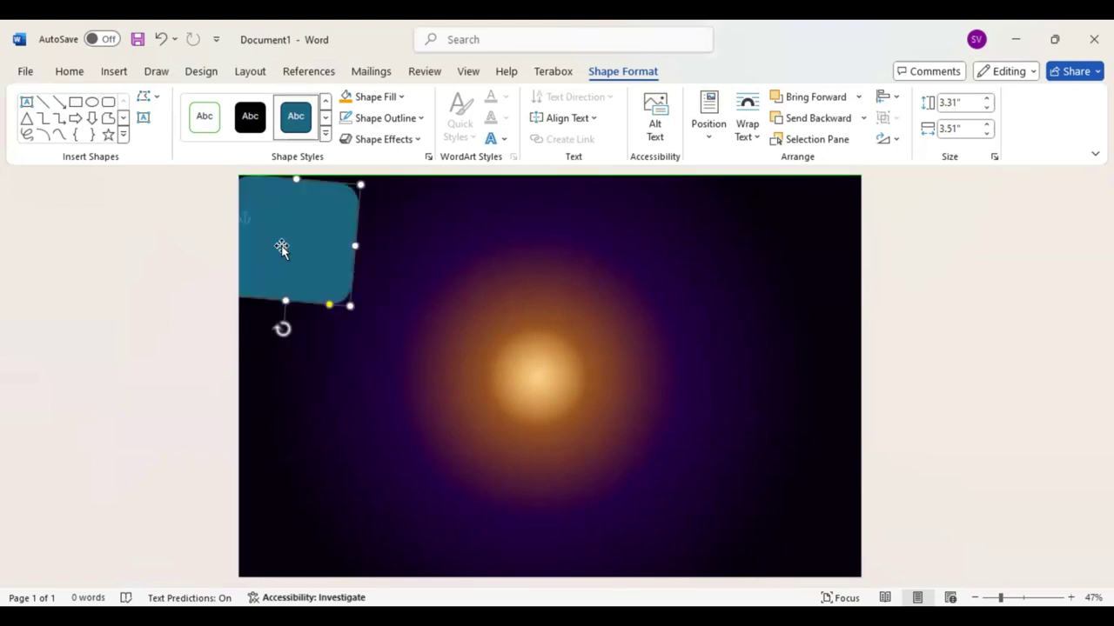
{"action": "left_click_drag", "start_coordinate": [281, 330], "coordinate": [291, 330]}
{"action": "left_click_drag", "start_coordinate": [292, 269], "coordinate": [259, 246]}
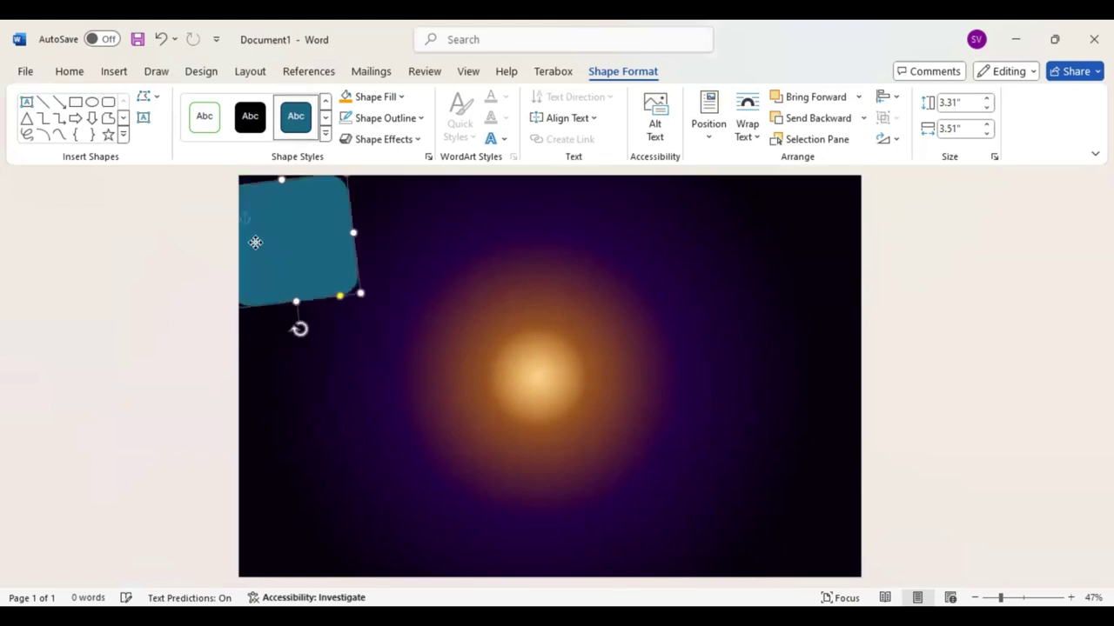
- Enlarge the teal shape, tilt it slightly clockwise, and nudge it into the top-left corner
{"action": "left_click_drag", "start_coordinate": [318, 273], "coordinate": [362, 275]}
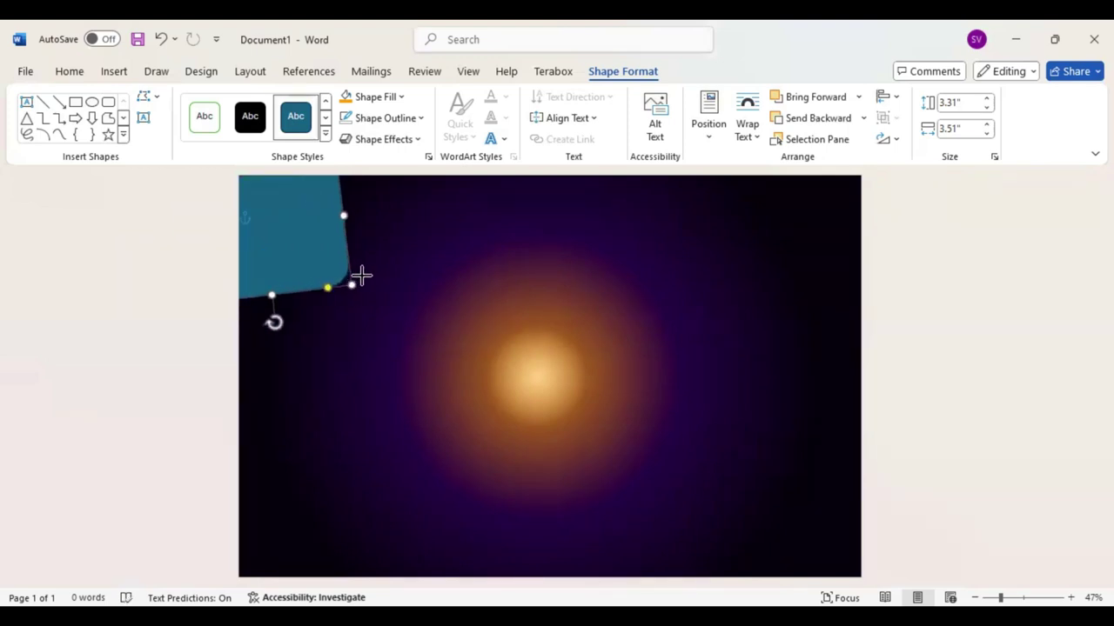
{"action": "left_click_drag", "start_coordinate": [281, 311], "coordinate": [276, 330]}
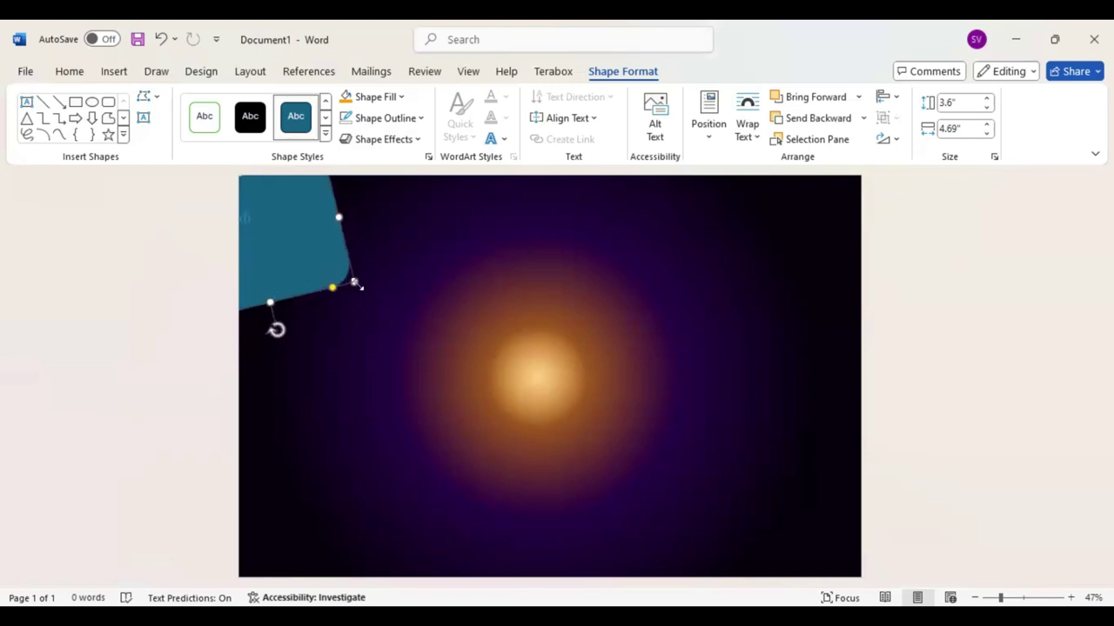
{"action": "left_click_drag", "start_coordinate": [354, 282], "coordinate": [390, 296]}
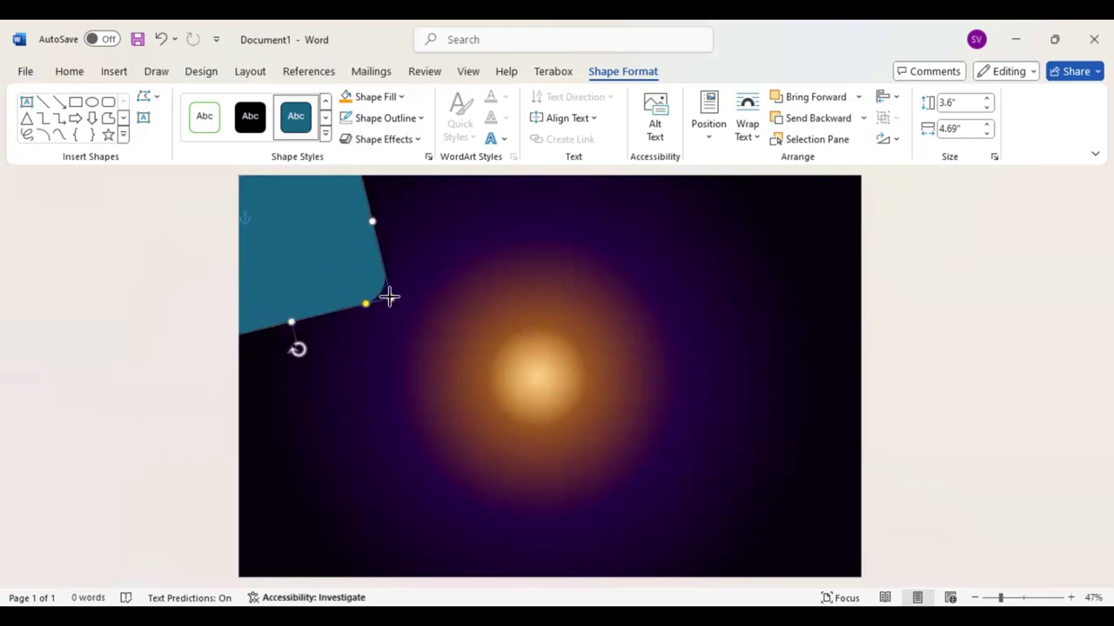
{"action": "left_click_drag", "start_coordinate": [267, 259], "coordinate": [261, 252]}
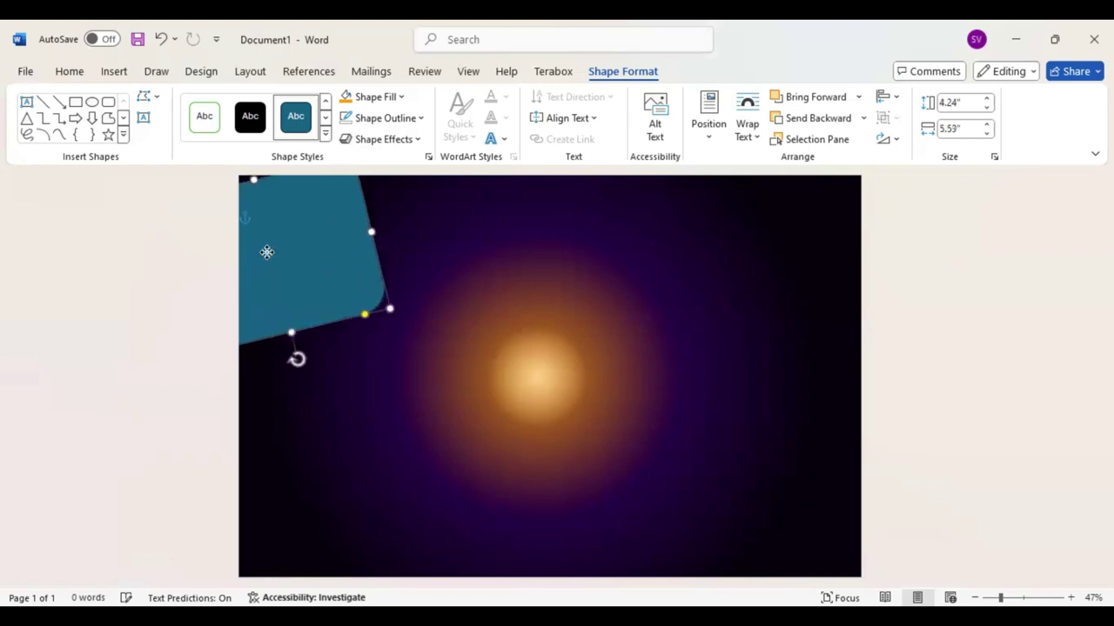
{"action": "left_click_drag", "start_coordinate": [290, 345], "coordinate": [300, 342]}
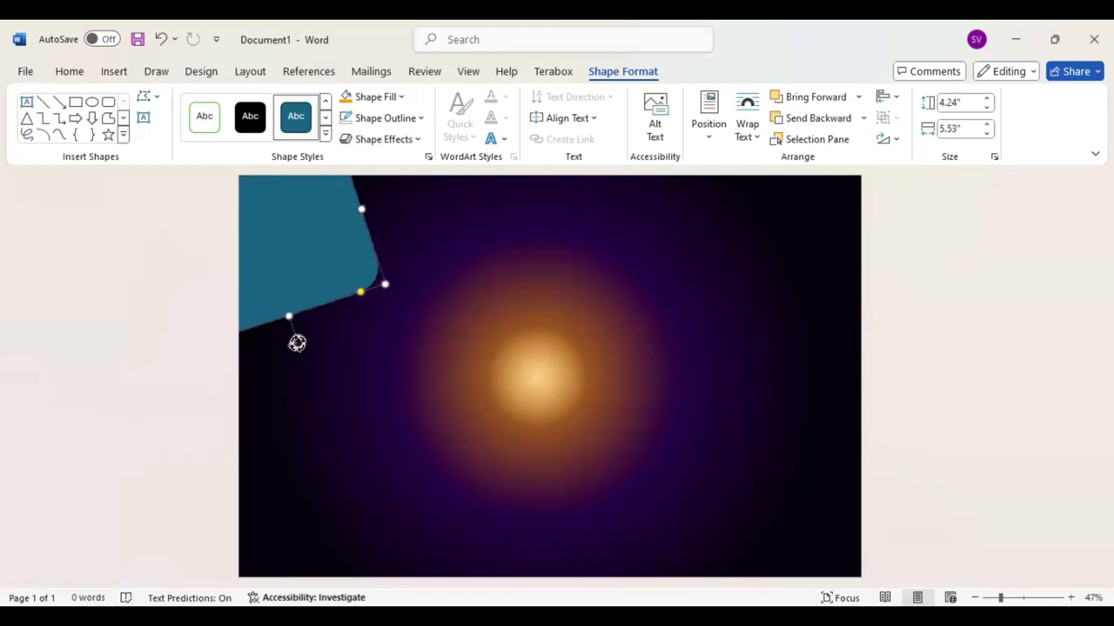
{"action": "left_click_drag", "start_coordinate": [280, 273], "coordinate": [274, 273]}
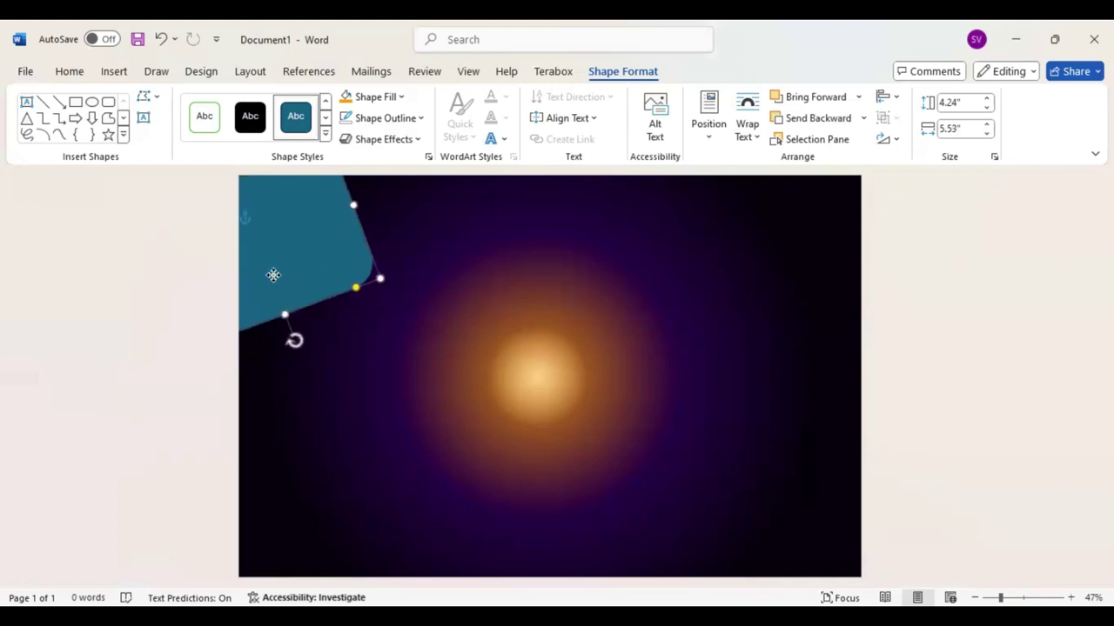
{"action": "key", "text": "Down"}
{"action": "key", "text": "Down"}
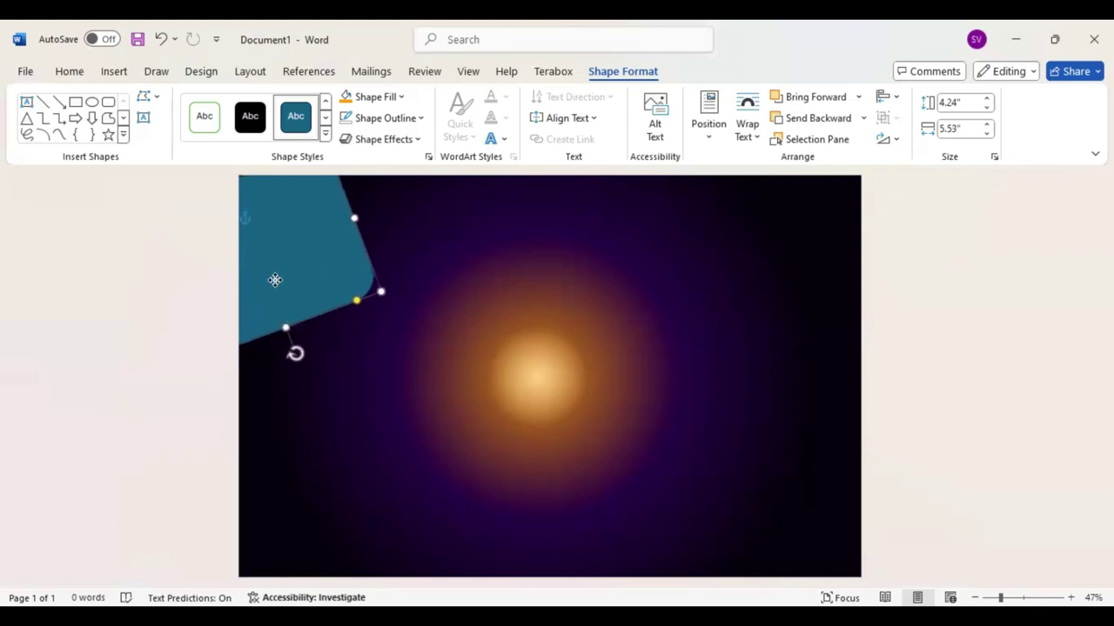
{"action": "key", "text": "Down"}
{"action": "key", "text": "Up"}
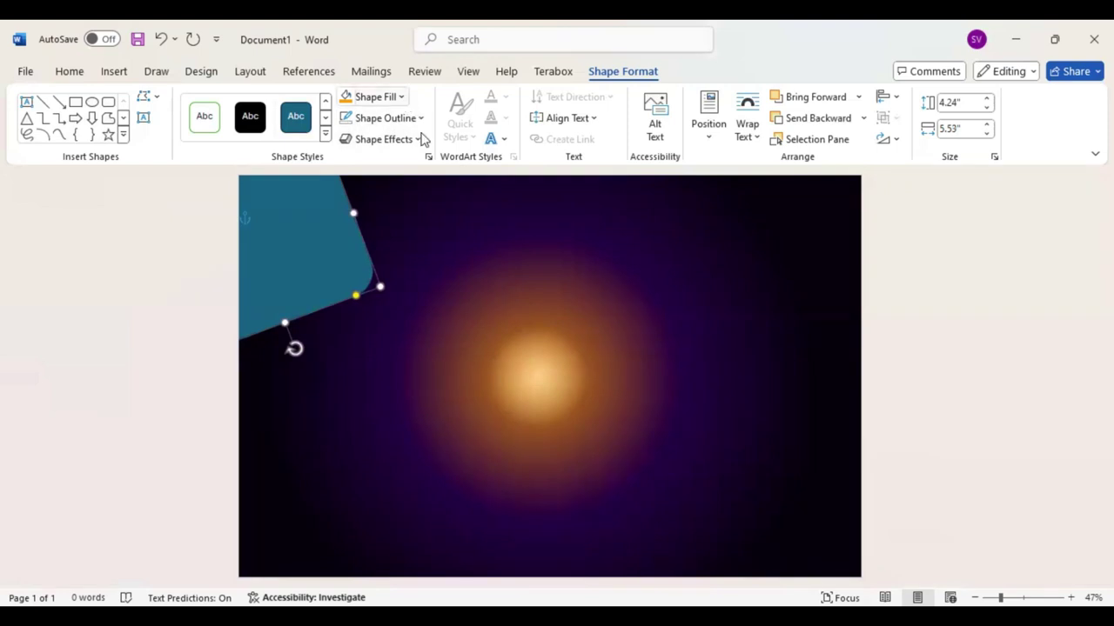
- Fill the tilted corner shape orange, shift it slightly, and stretch it to 5.02" by 6.11"
{"action": "left_click", "coordinate": [374, 96]}
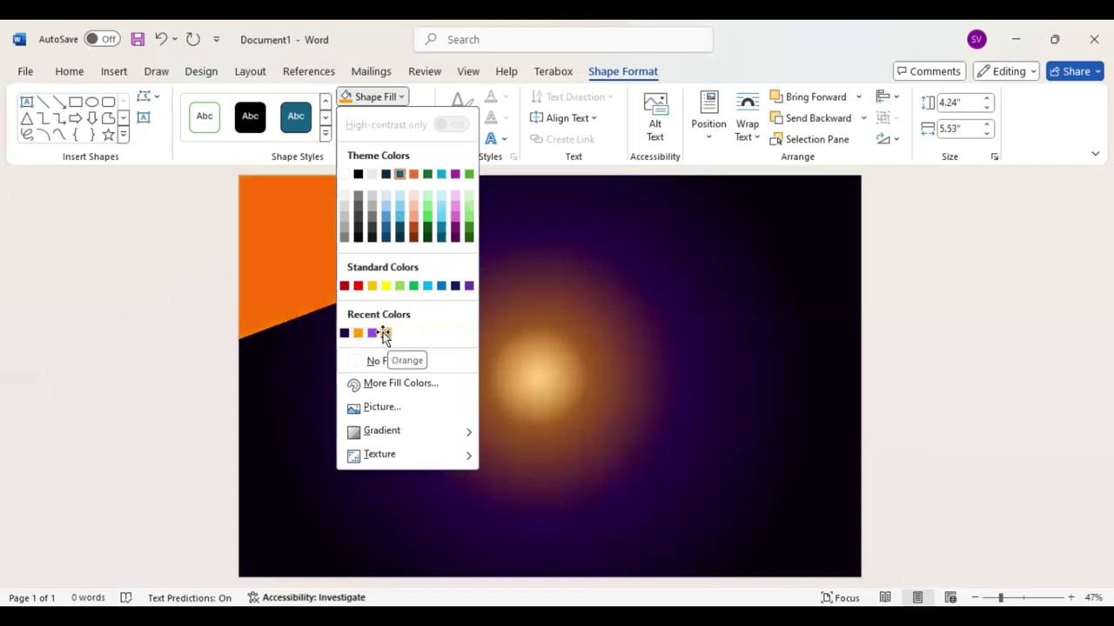
{"action": "left_click", "coordinate": [385, 334]}
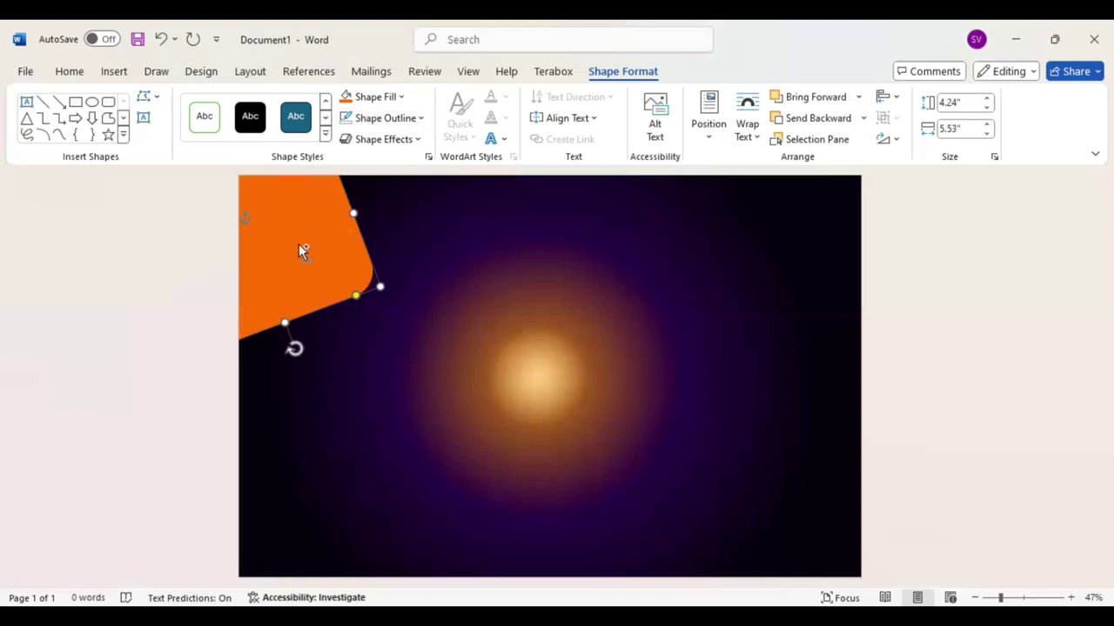
{"action": "mouse_move", "coordinate": [298, 246]}
{"action": "left_mouse_down"}
{"action": "mouse_move", "coordinate": [305, 252]}
{"action": "mouse_move", "coordinate": [288, 252]}
{"action": "left_mouse_up"}
{"action": "left_click_drag", "start_coordinate": [378, 284], "coordinate": [409, 301]}
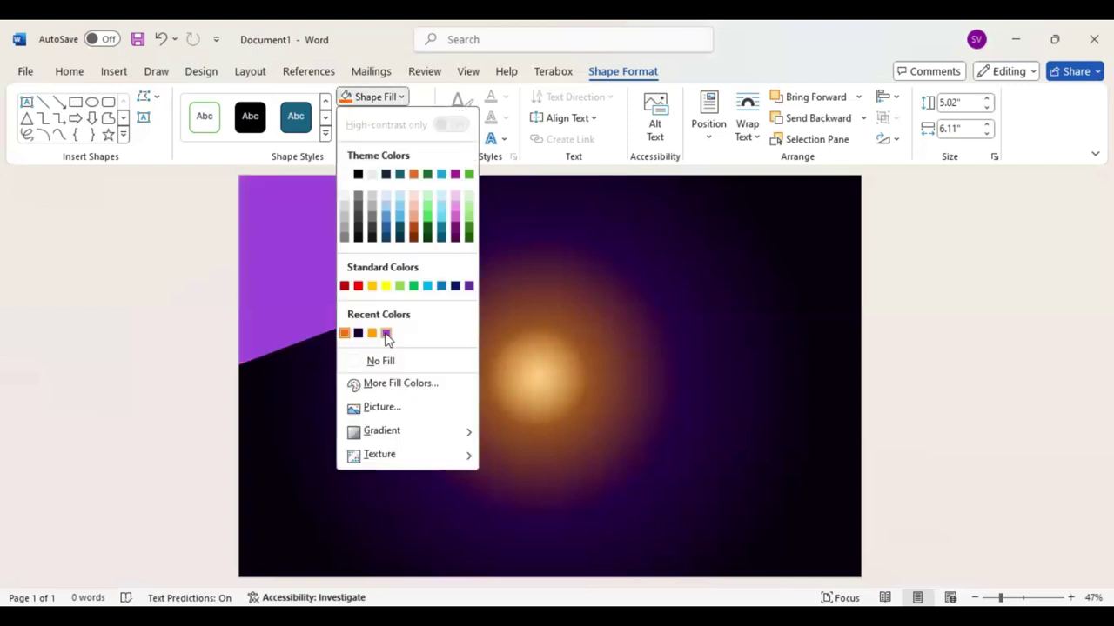
- Fill the 4.82" by 5.88" corner shape purple and shift it up-left to reveal an orange rim
{"action": "left_click", "coordinate": [452, 232]}
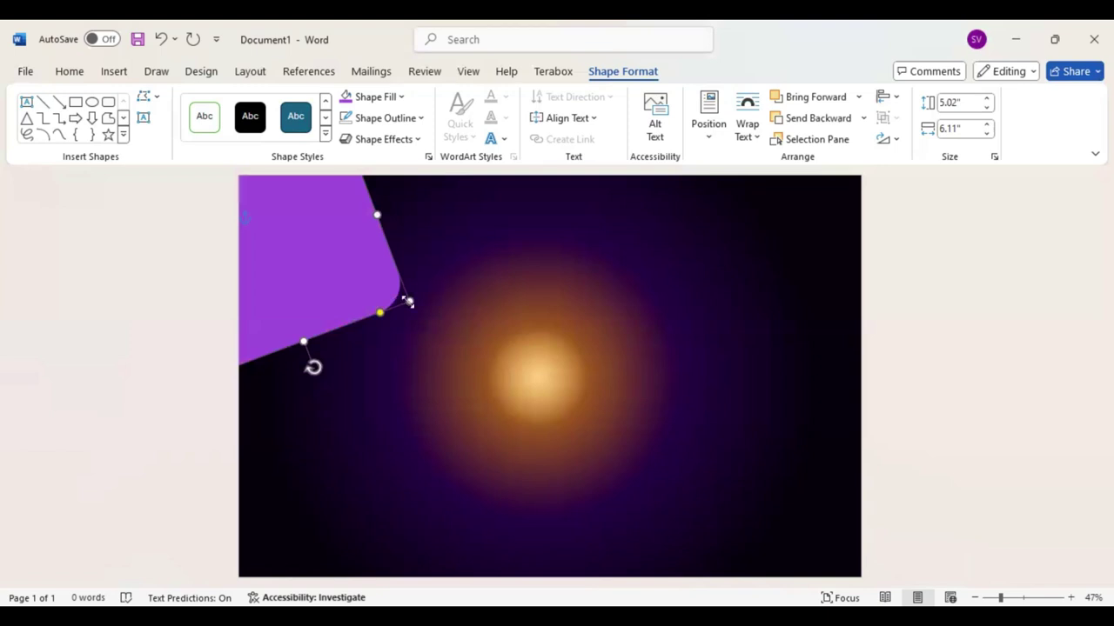
{"action": "mouse_move", "coordinate": [406, 298]}
{"action": "left_mouse_down"}
{"action": "mouse_move", "coordinate": [357, 279]}
{"action": "mouse_move", "coordinate": [400, 301]}
{"action": "left_mouse_up"}
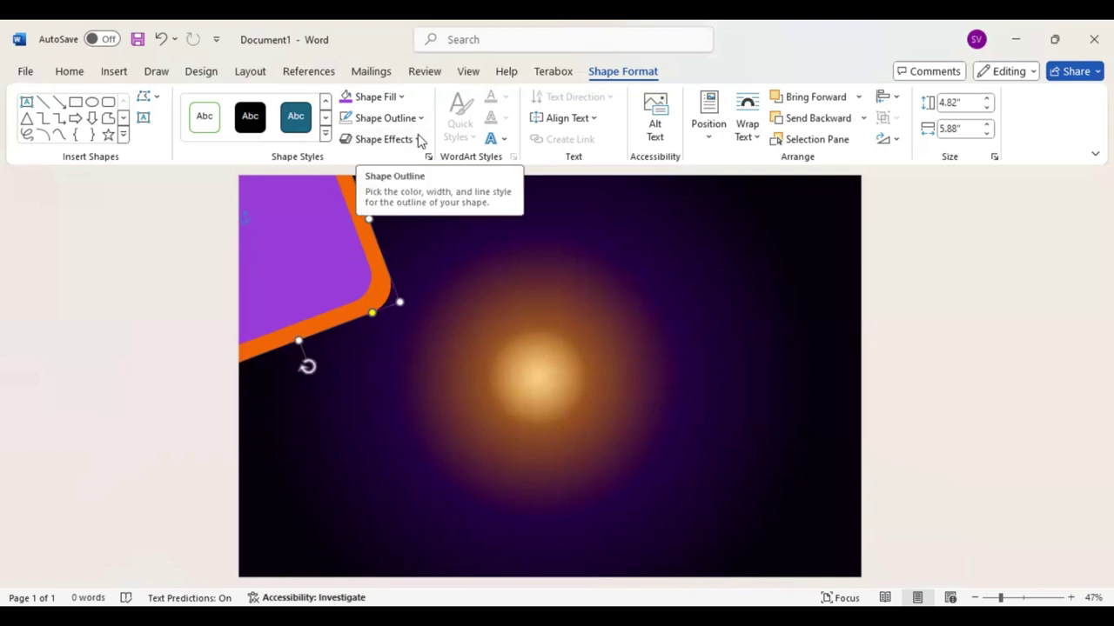
- Apply an Outer shadow preset to the corner shape from Shape Effects
{"action": "left_click", "coordinate": [422, 142]}
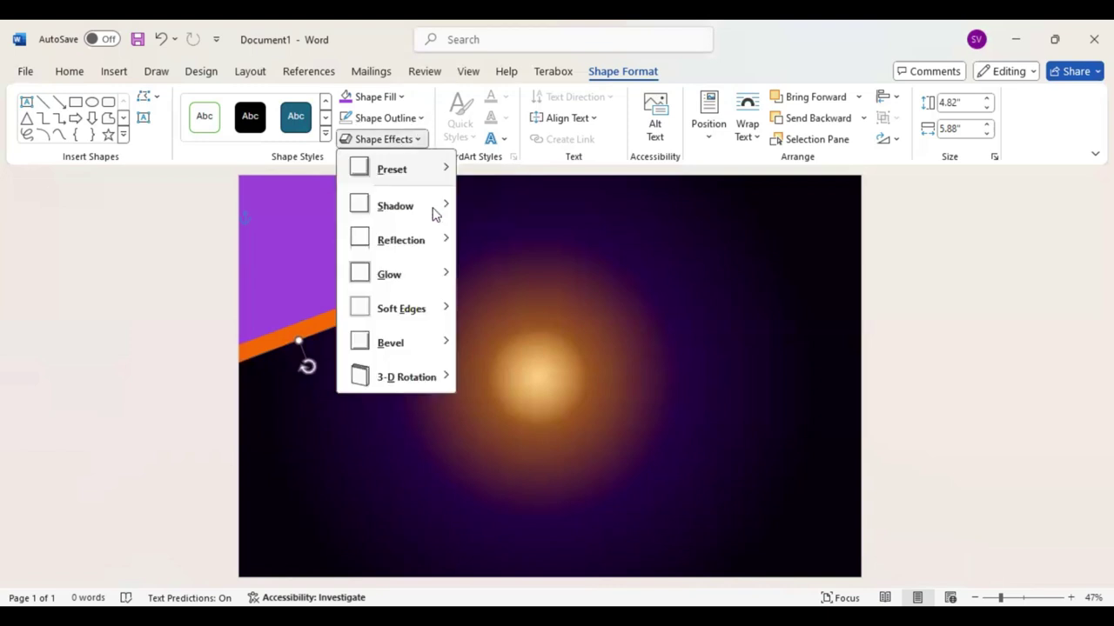
{"action": "mouse_move", "coordinate": [395, 206]}
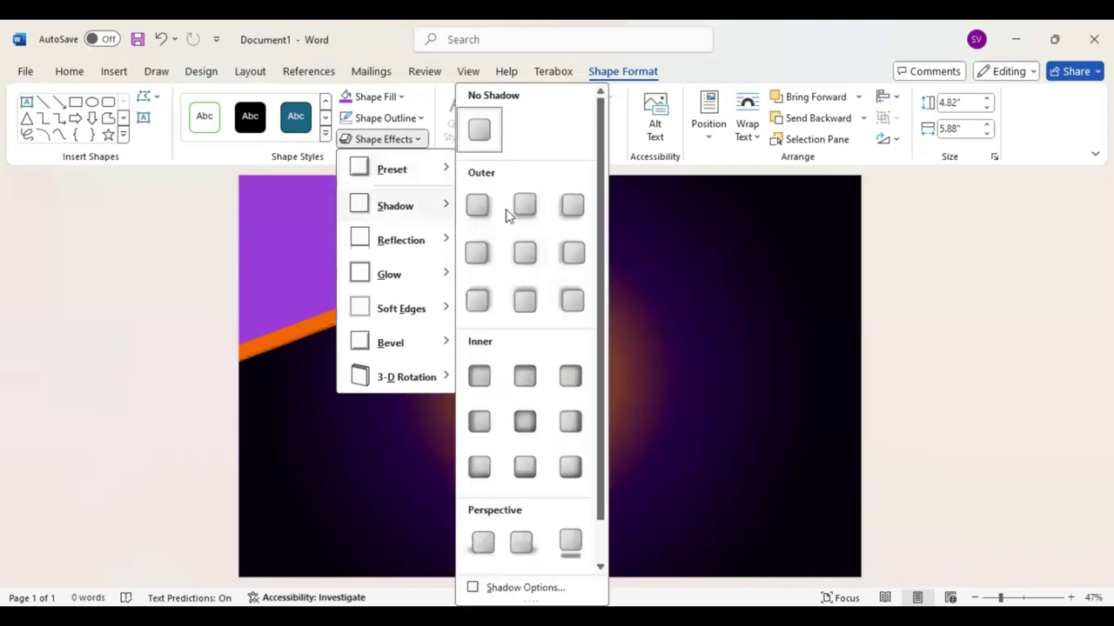
{"action": "left_click", "coordinate": [424, 140]}
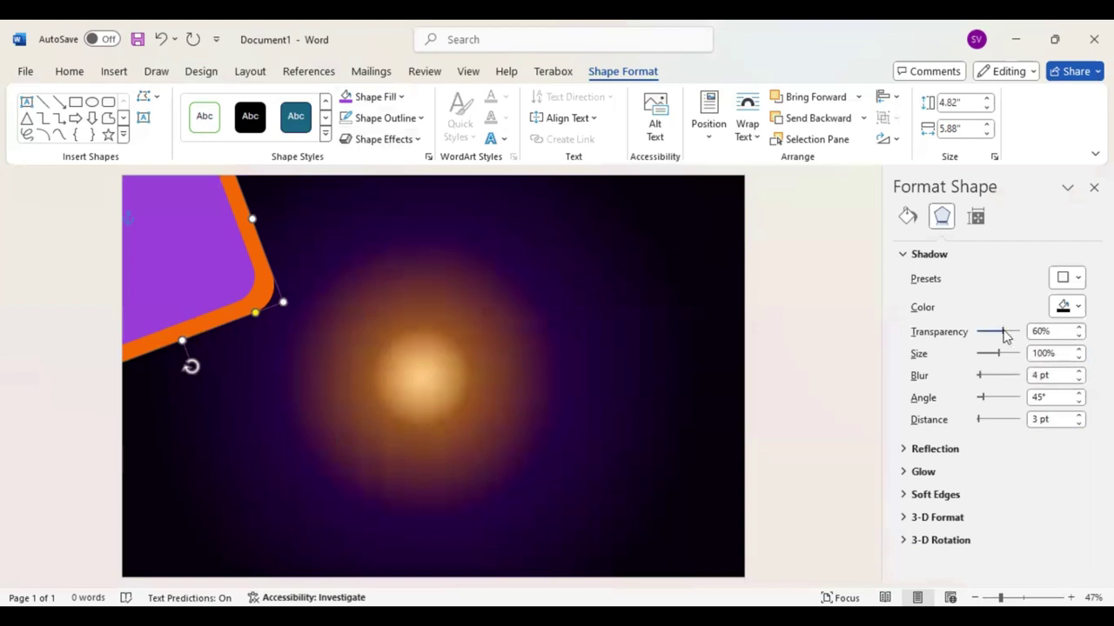
- Set the shadow to 52% transparency, 102% size and 4 pt blur
{"action": "left_click_drag", "start_coordinate": [1002, 332], "coordinate": [986, 332]}
{"action": "left_click", "coordinate": [1003, 331]}
{"action": "double_click", "coordinate": [1078, 358]}
{"action": "double_click", "coordinate": [1078, 348]}
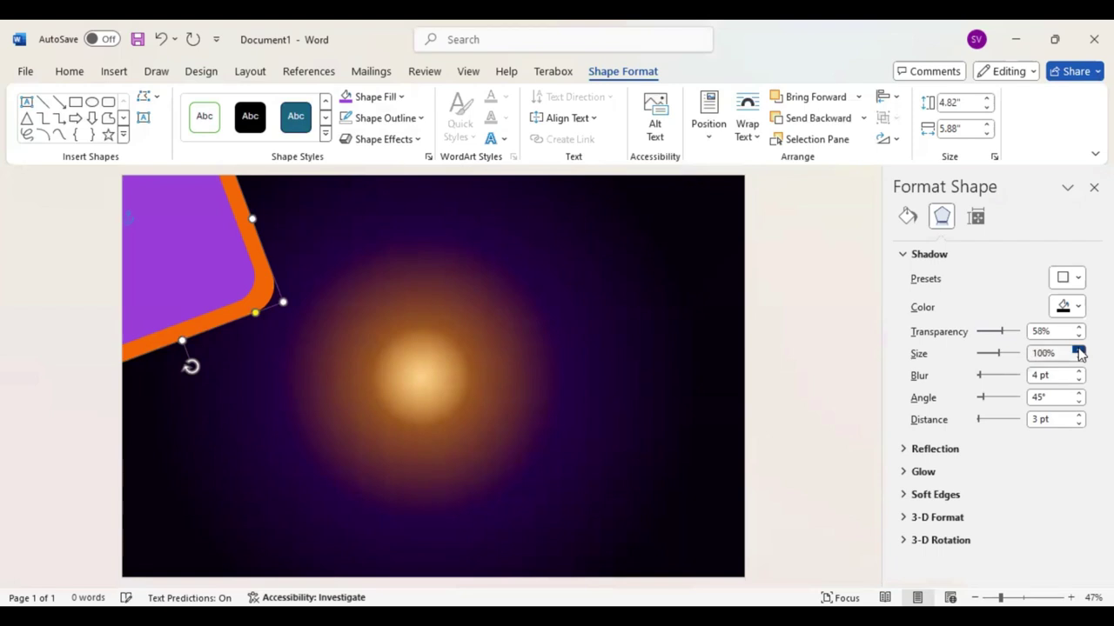
{"action": "triple_click", "coordinate": [1077, 348]}
{"action": "left_click", "coordinate": [1078, 328]}
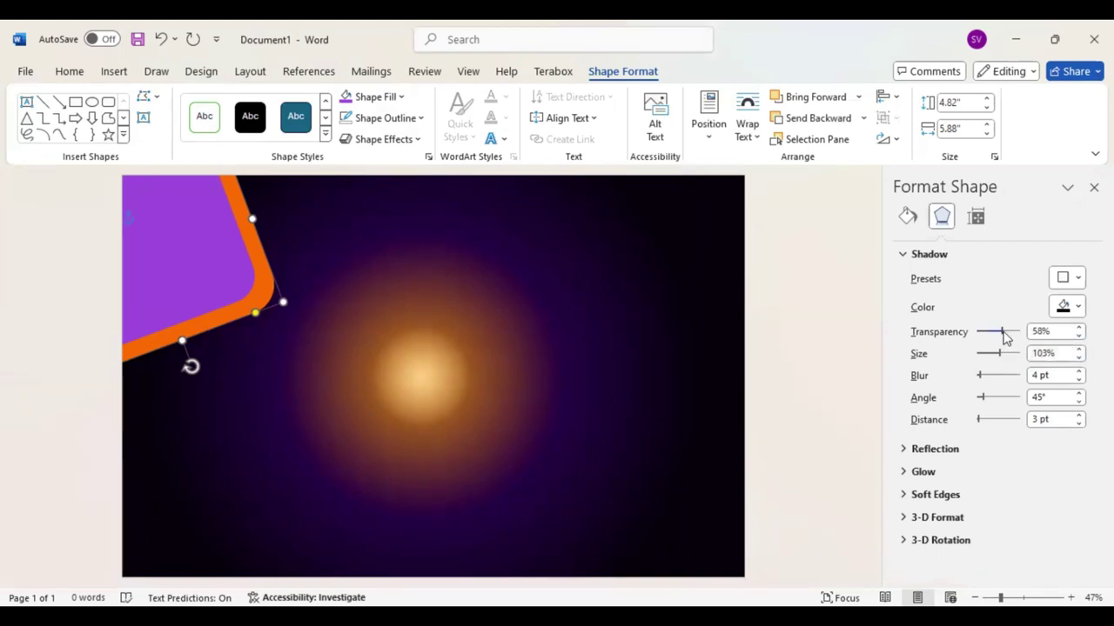
{"action": "left_click", "coordinate": [1080, 338]}
{"action": "double_click", "coordinate": [1079, 339]}
{"action": "double_click", "coordinate": [1079, 338]}
{"action": "double_click", "coordinate": [1079, 338]}
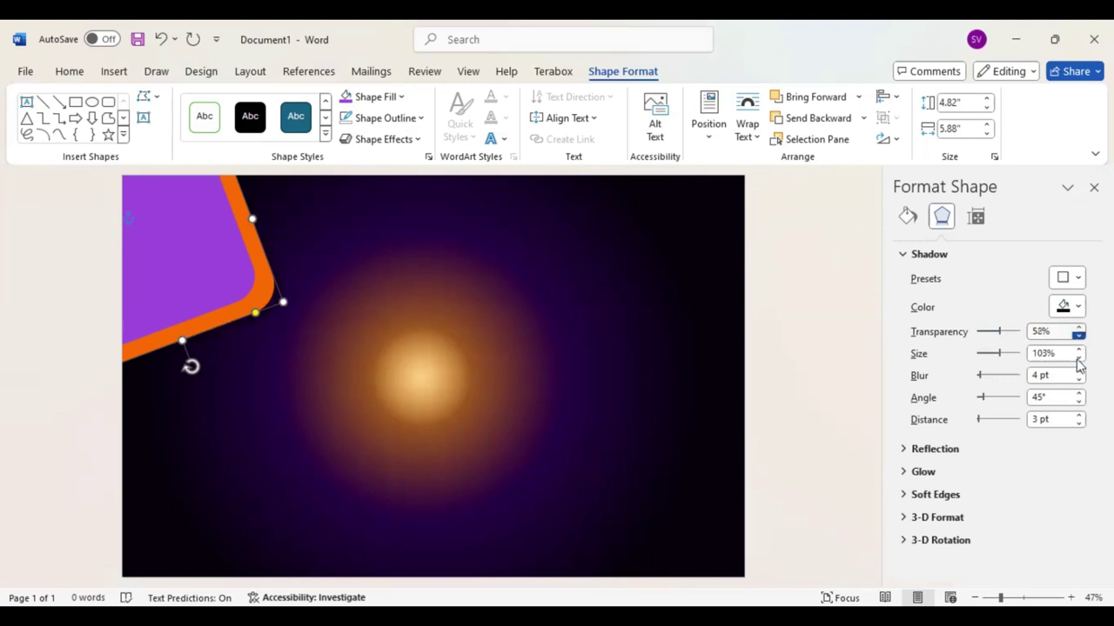
{"action": "left_click", "coordinate": [1078, 356]}
{"action": "left_click", "coordinate": [1078, 371]}
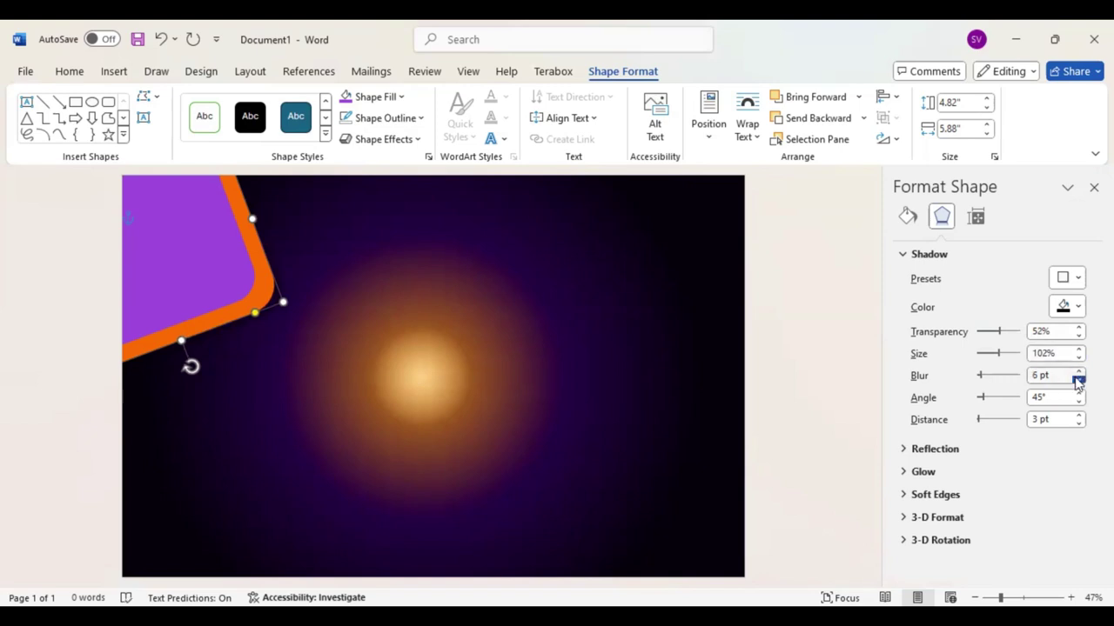
{"action": "left_click", "coordinate": [1078, 379]}
- Give the purple corner shape an Outer shadow preset at 102% size and 52% transparency
{"action": "left_click", "coordinate": [211, 276]}
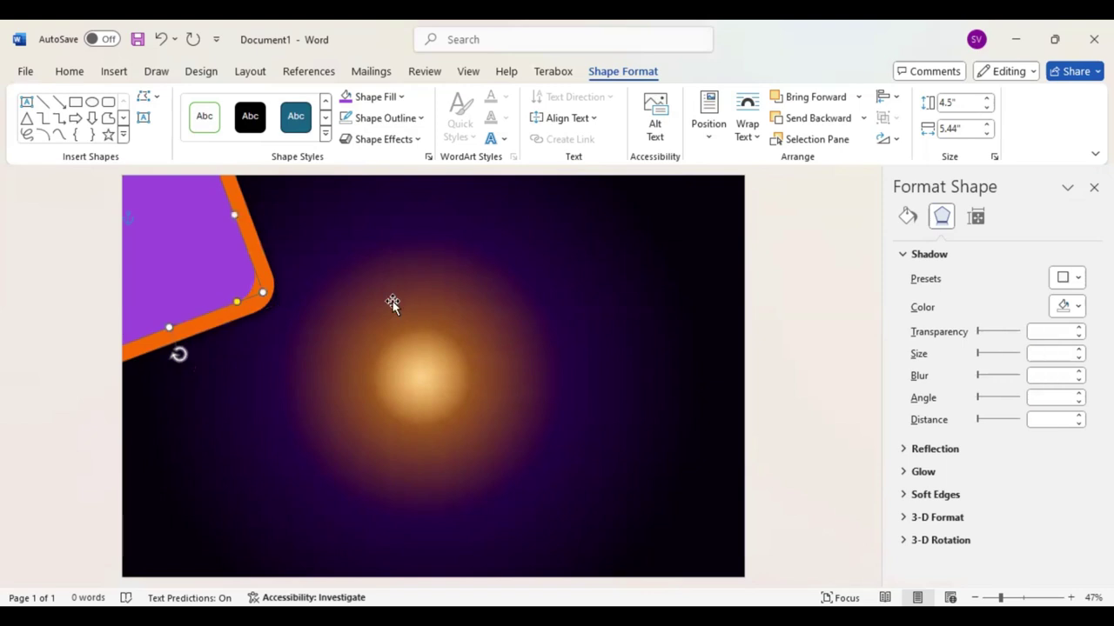
{"action": "left_click", "coordinate": [1079, 278]}
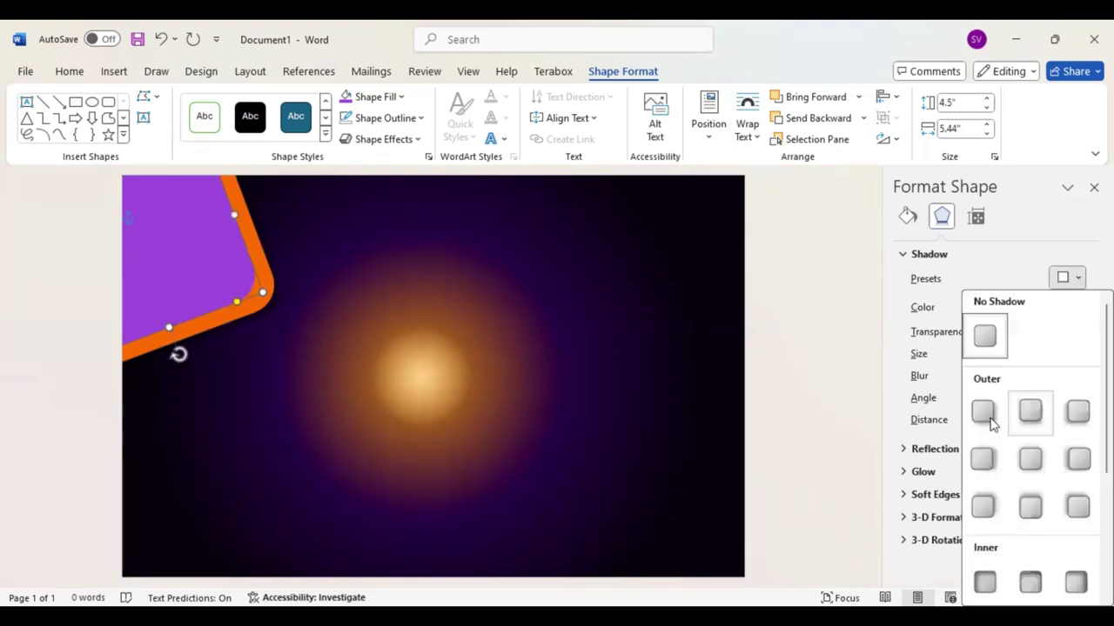
{"action": "left_click", "coordinate": [1080, 355]}
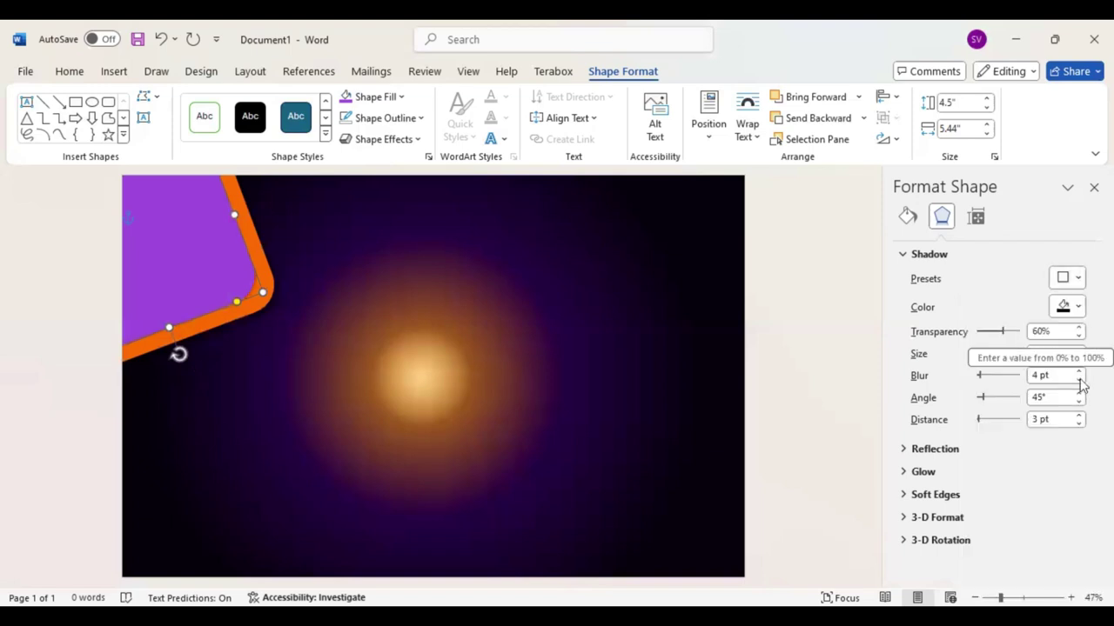
{"action": "double_click", "coordinate": [1080, 349]}
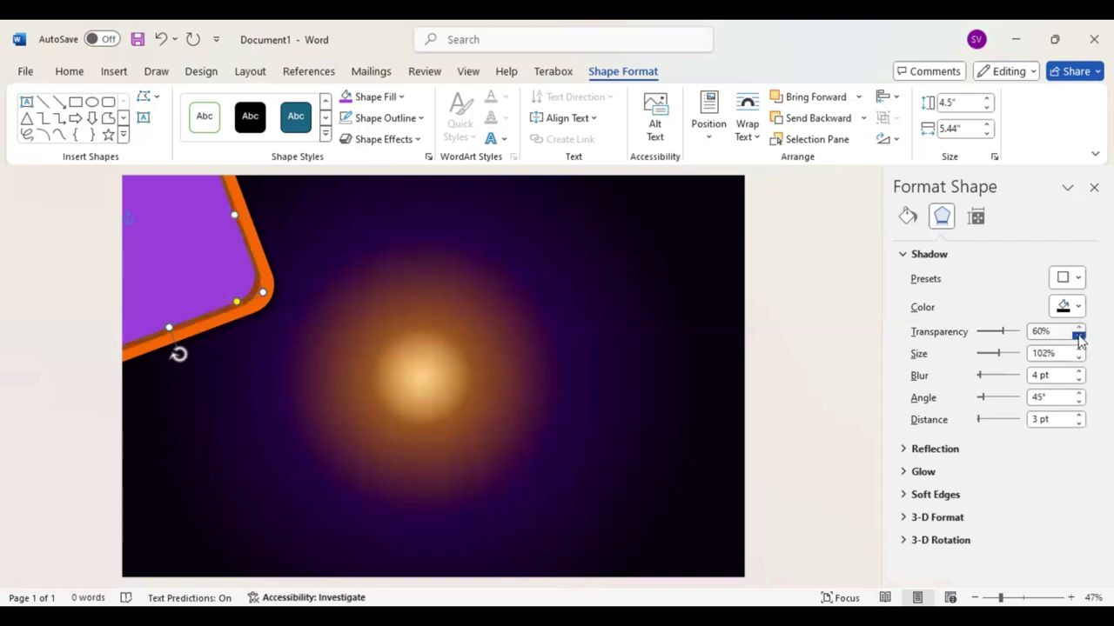
{"action": "left_click", "coordinate": [1079, 337]}
{"action": "left_click", "coordinate": [1079, 337]}
{"action": "left_click", "coordinate": [1079, 338]}
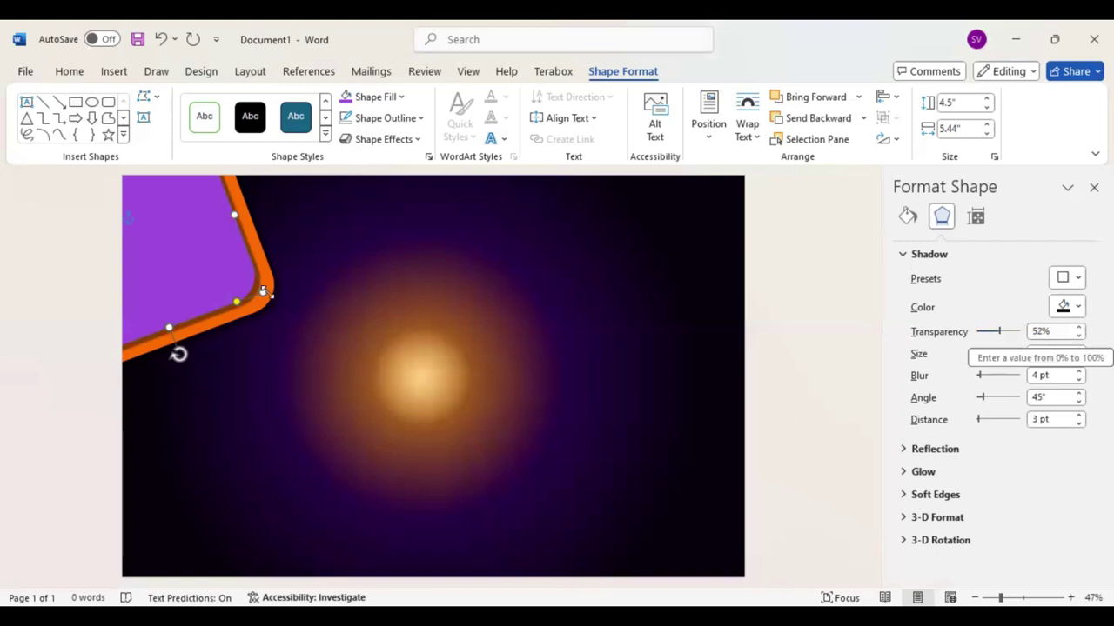
{"action": "left_click_drag", "start_coordinate": [263, 293], "coordinate": [267, 294]}
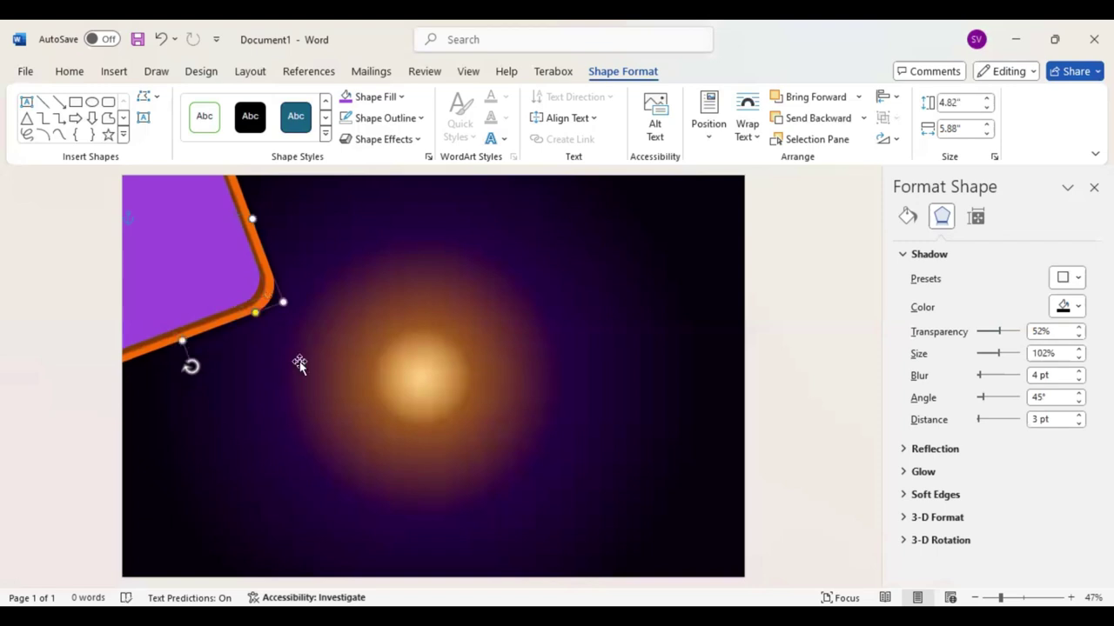
- Move the orange rounded shape into the bottom-right corner and rotate it to a tilt
{"action": "mouse_move", "coordinate": [223, 306]}
{"action": "left_mouse_down"}
{"action": "mouse_move", "coordinate": [605, 495]}
{"action": "mouse_move", "coordinate": [677, 511]}
{"action": "left_mouse_up"}
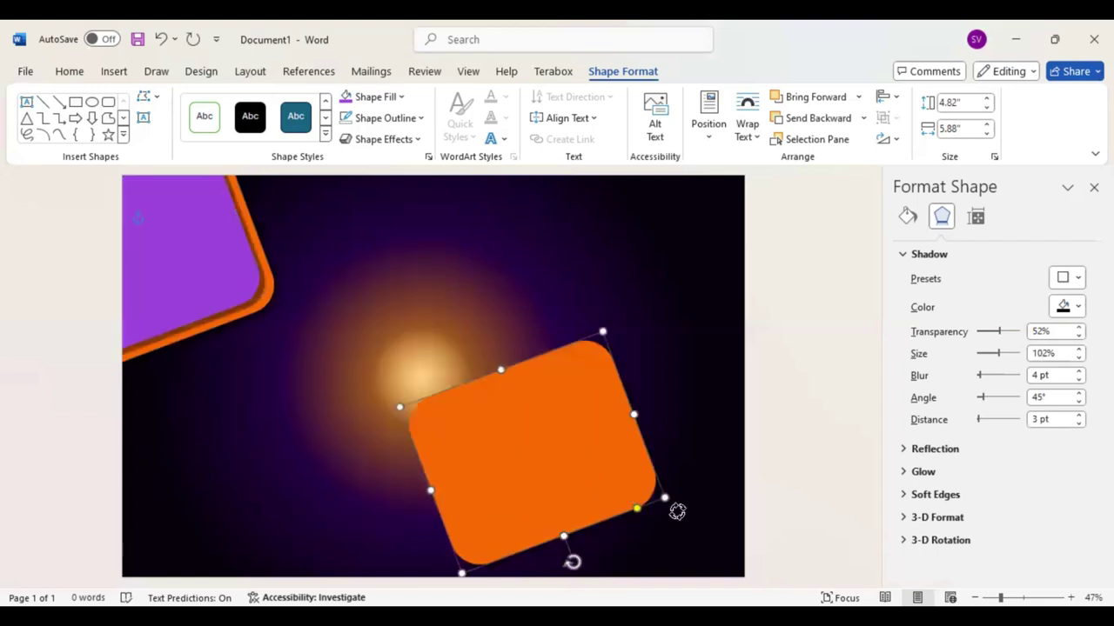
{"action": "mouse_move", "coordinate": [677, 512]}
{"action": "left_mouse_down"}
{"action": "mouse_move", "coordinate": [550, 397]}
{"action": "mouse_move", "coordinate": [739, 570]}
{"action": "left_mouse_up"}
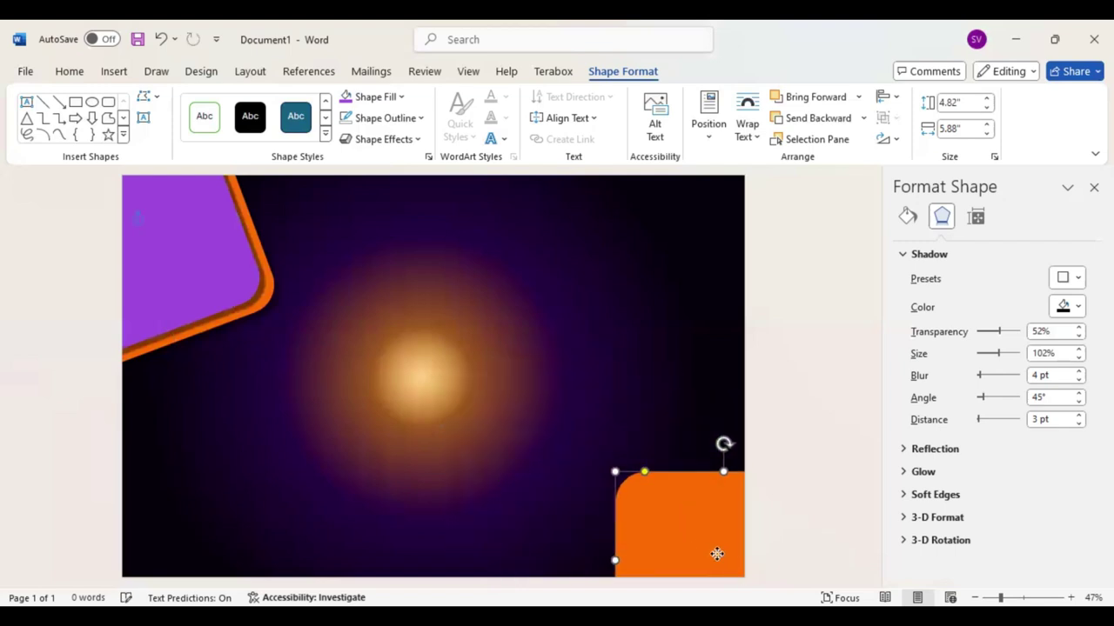
{"action": "left_click_drag", "start_coordinate": [724, 445], "coordinate": [696, 452]}
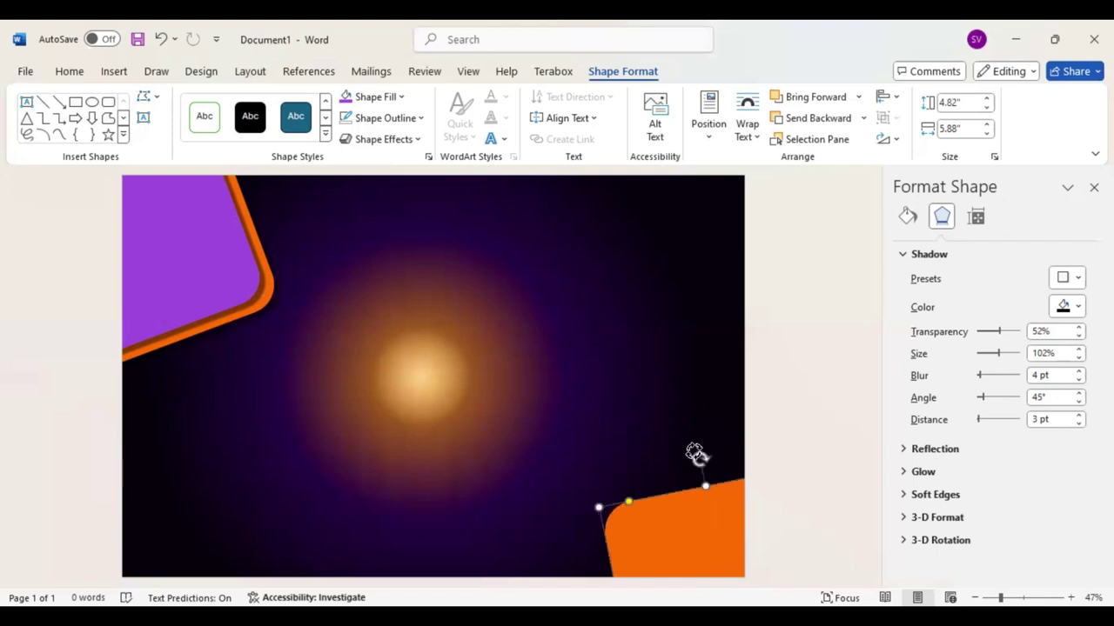
{"action": "left_click_drag", "start_coordinate": [669, 510], "coordinate": [701, 520]}
- Switch its shadow to a different Outer preset cast at 225°
{"action": "left_click", "coordinate": [1079, 278]}
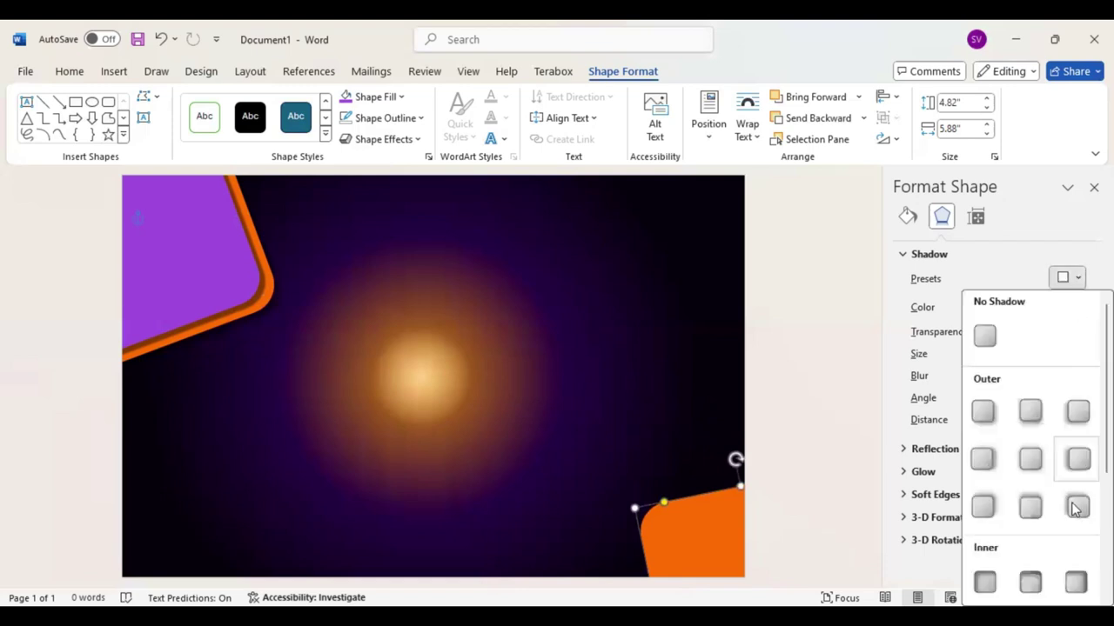
{"action": "left_click", "coordinate": [645, 518]}
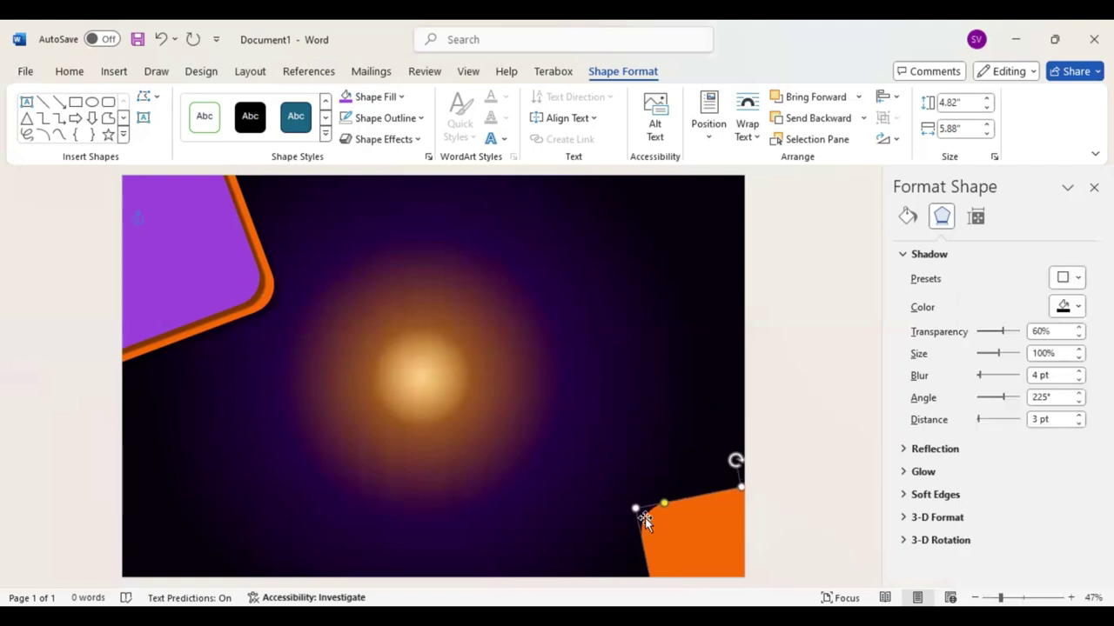
{"action": "left_click_drag", "start_coordinate": [645, 517], "coordinate": [641, 516]}
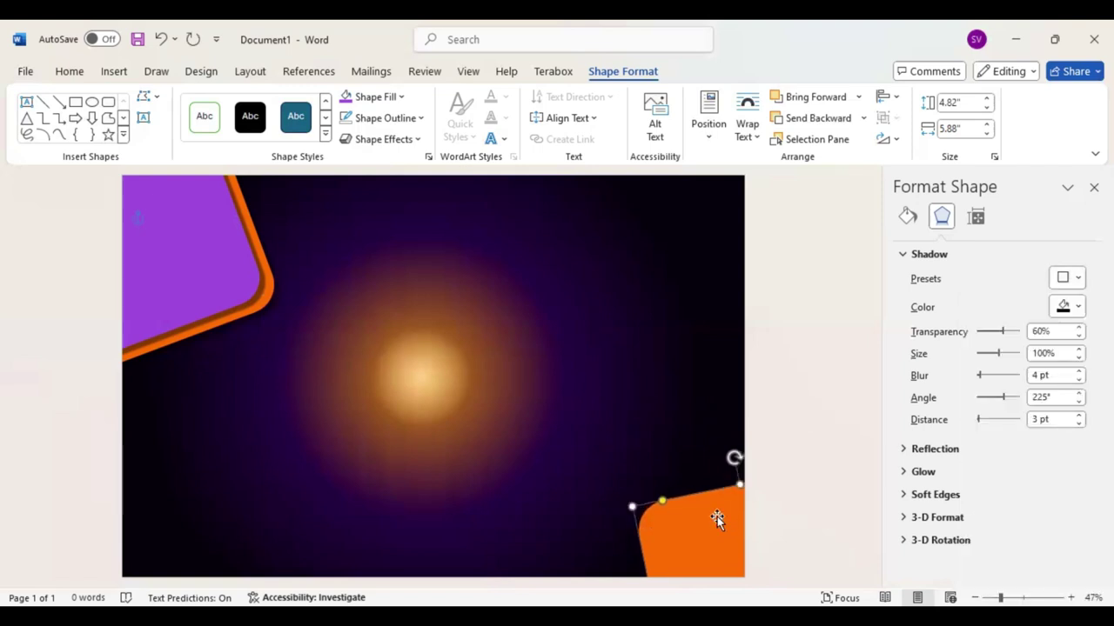
- Paste a copy of the purple shape over the bottom-right orange one with an Offset Top Left shadow
{"action": "left_click", "coordinate": [210, 277]}
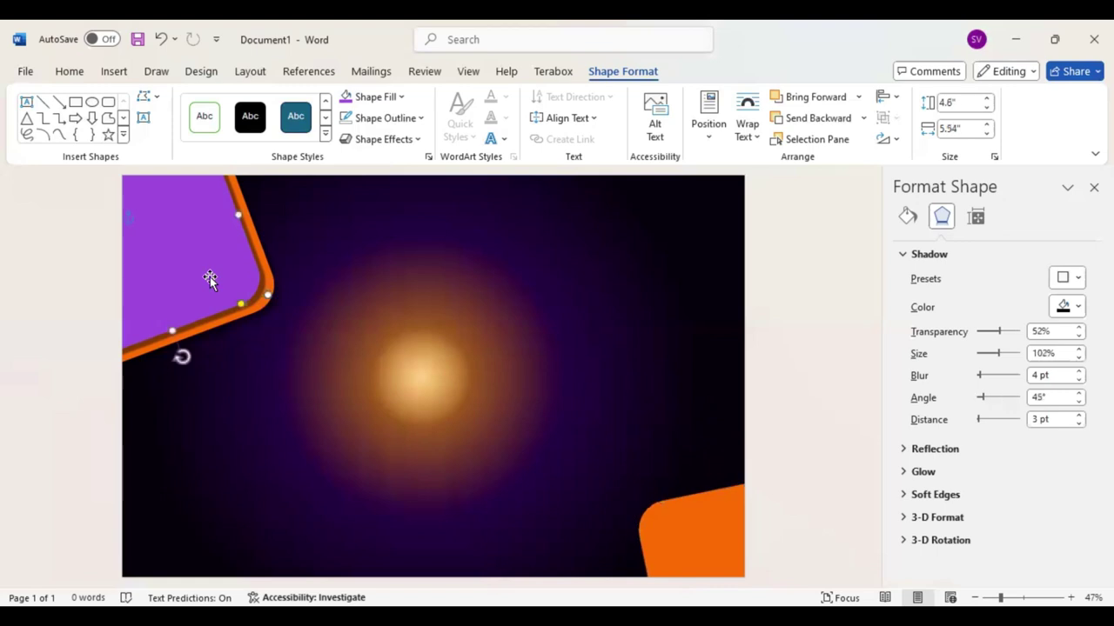
{"action": "key", "text": "ctrl+v"}
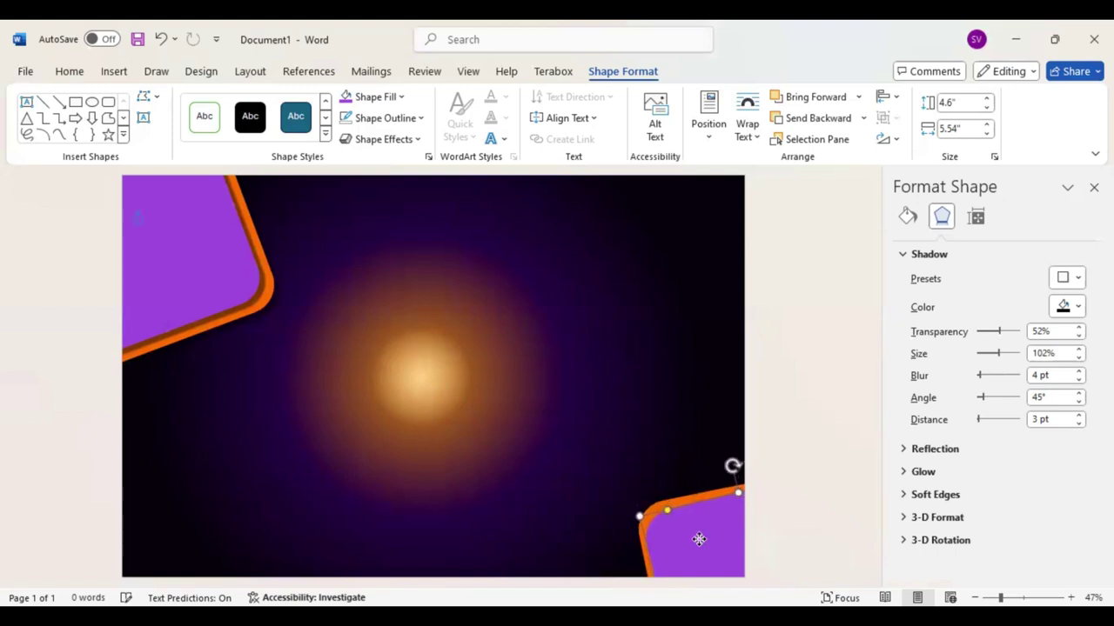
{"action": "left_click", "coordinate": [1079, 279]}
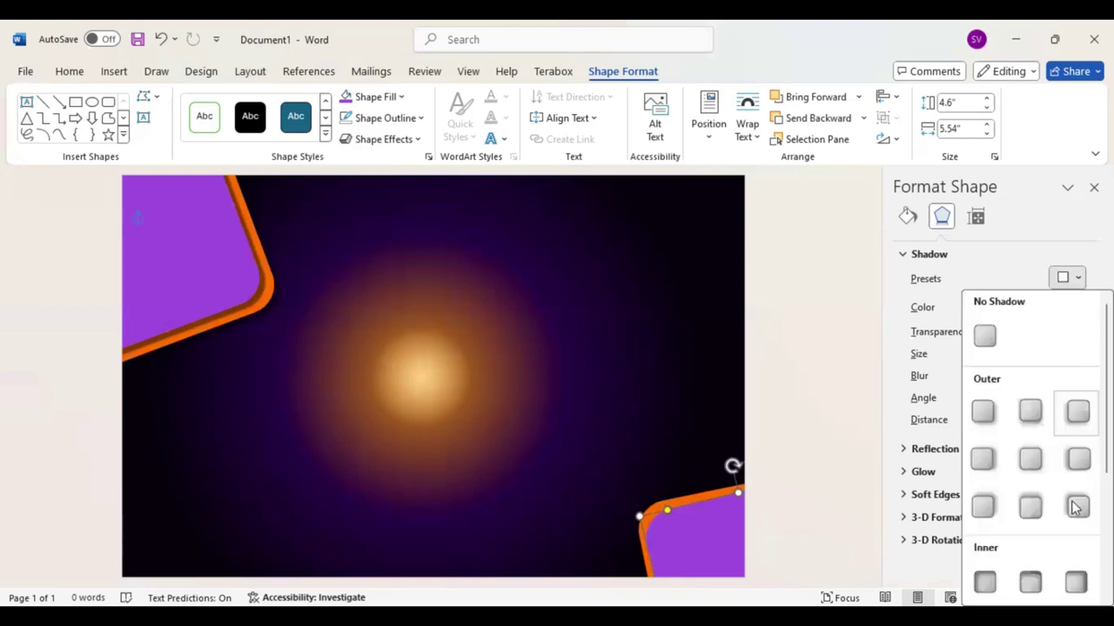
{"action": "left_click", "coordinate": [1077, 507]}
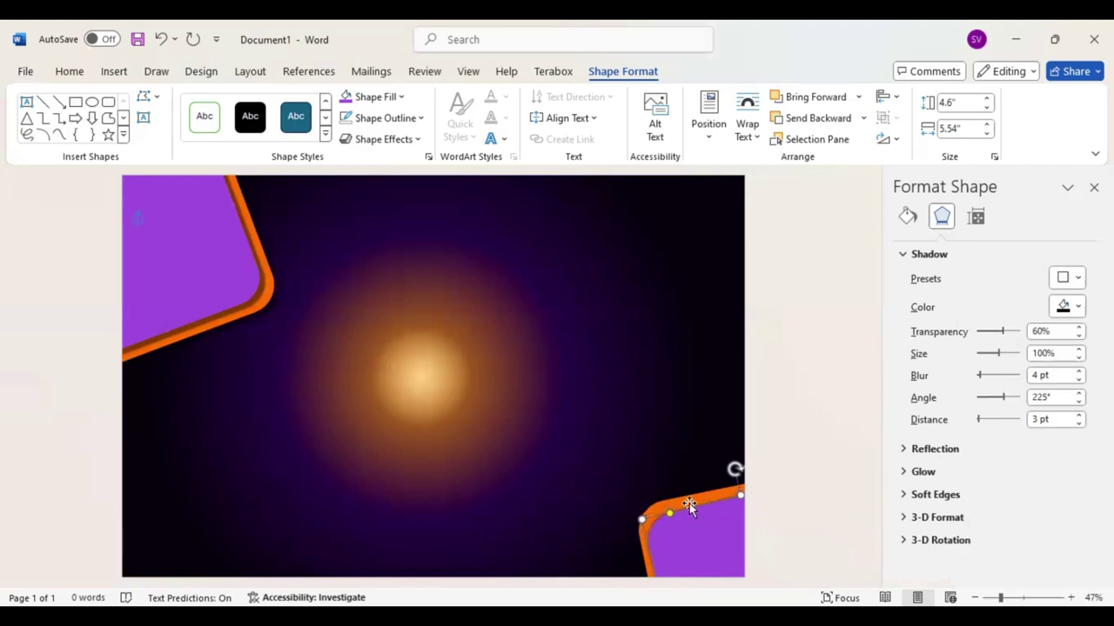
{"action": "left_click_drag", "start_coordinate": [691, 524], "coordinate": [659, 510]}
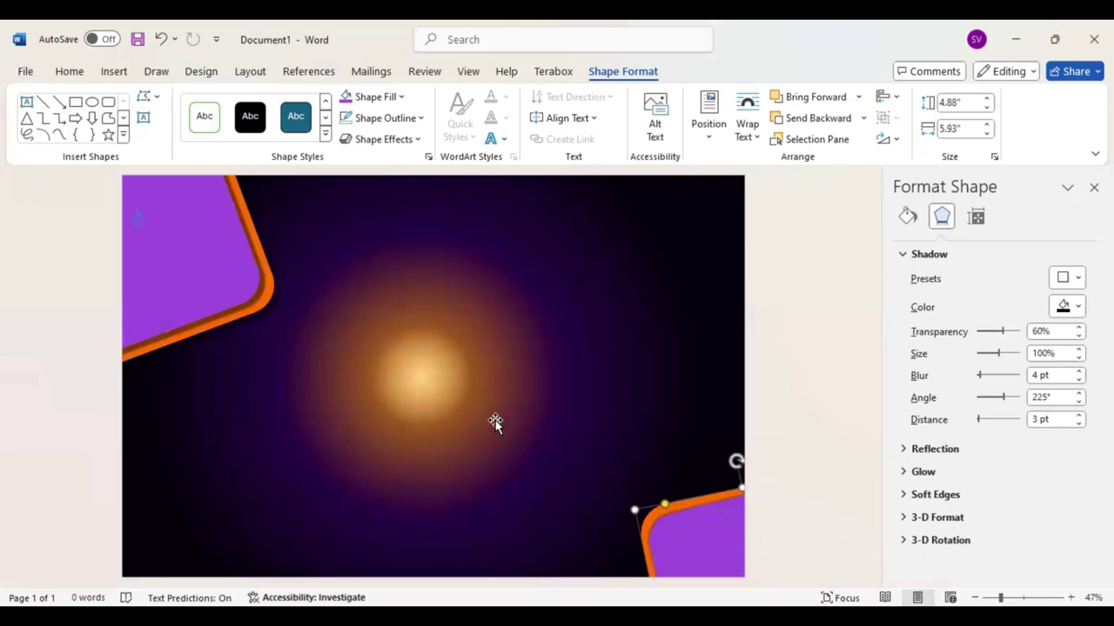
{"action": "left_click", "coordinate": [722, 331]}
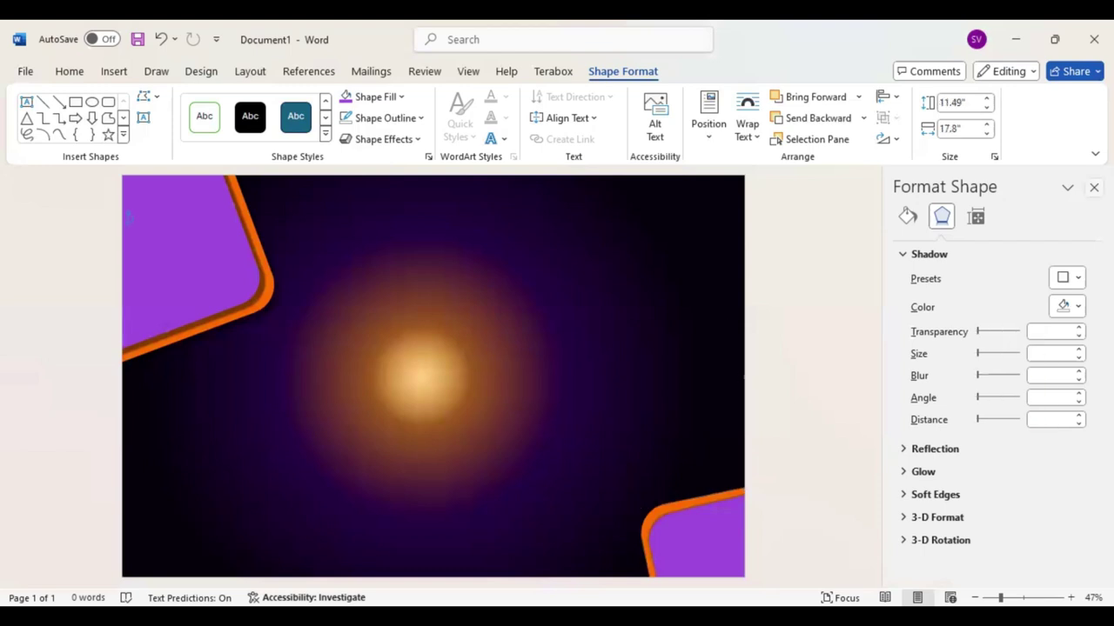
- Draw a text box near the top reading 'Certificate' and set its Shape Fill to No Fill
{"action": "left_click", "coordinate": [1094, 187]}
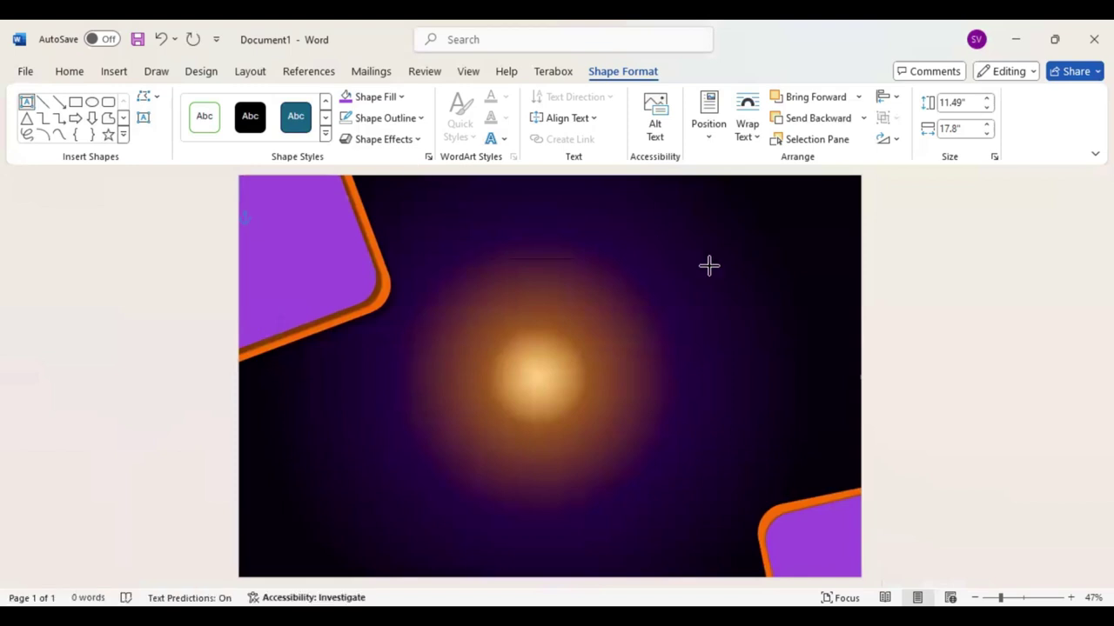
{"action": "left_click_drag", "start_coordinate": [451, 216], "coordinate": [710, 267]}
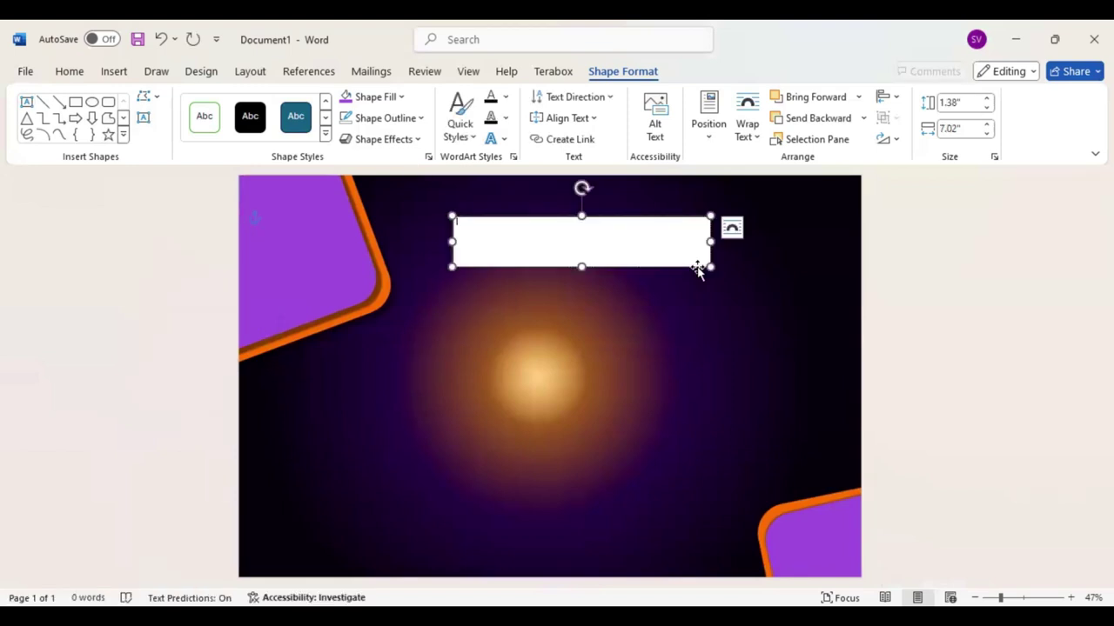
{"action": "type", "text": "a"}
{"action": "type", "text": "cate"}
{"action": "triple_click", "coordinate": [445, 224]}
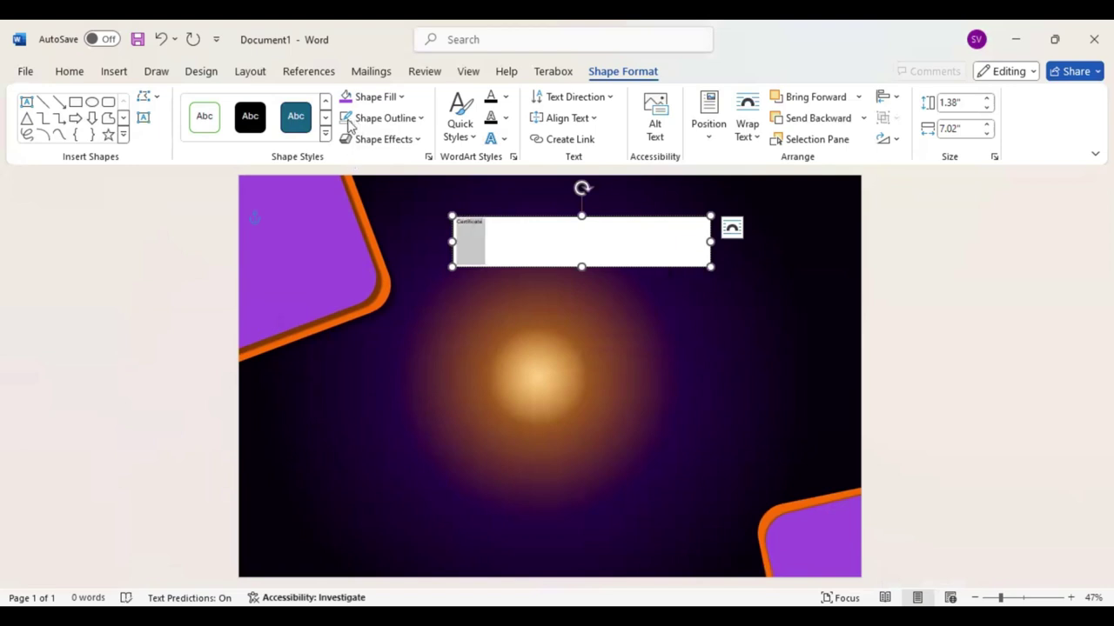
{"action": "left_click", "coordinate": [404, 101]}
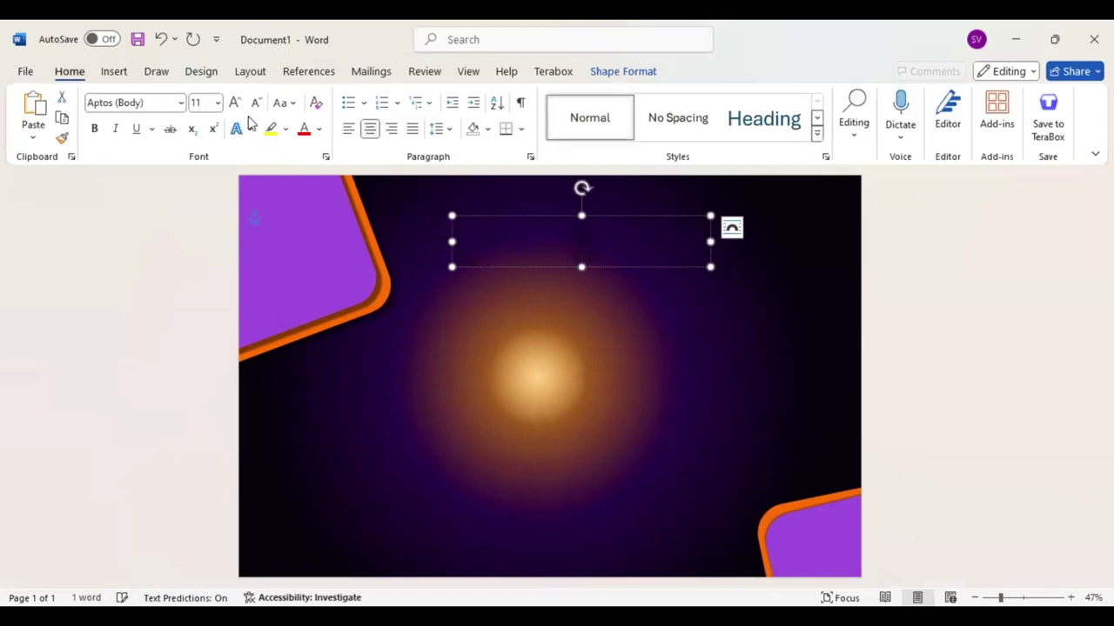
- Set the title in Old English Text MT, enlarge it, and expand letter spacing by 5 pt
{"action": "left_click", "coordinate": [234, 103]}
{"action": "left_click", "coordinate": [183, 104]}
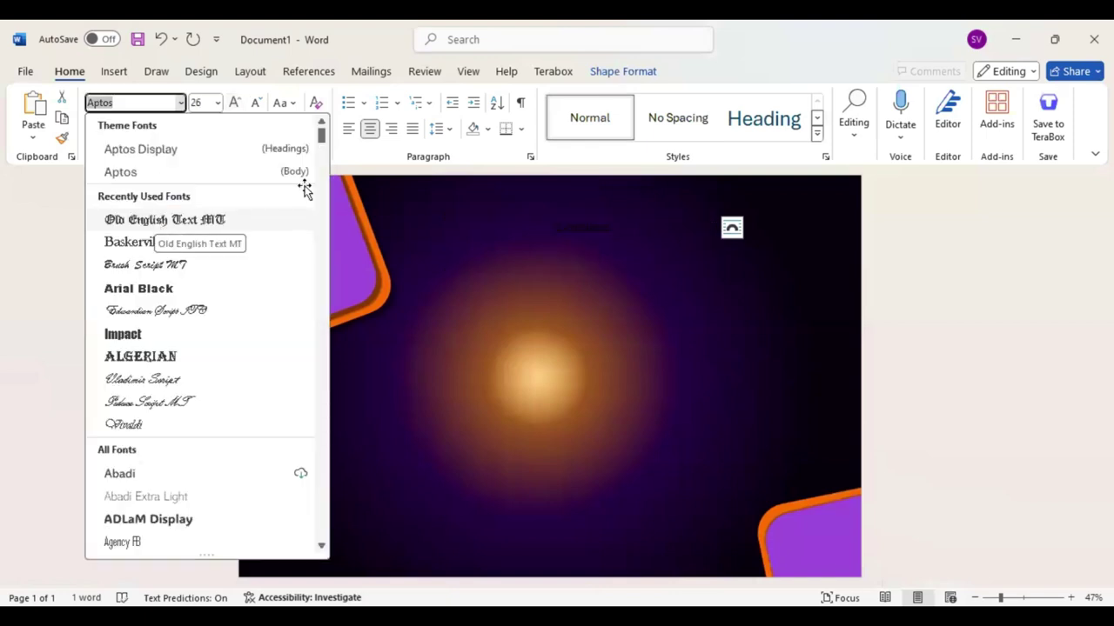
{"action": "key", "text": "Return"}
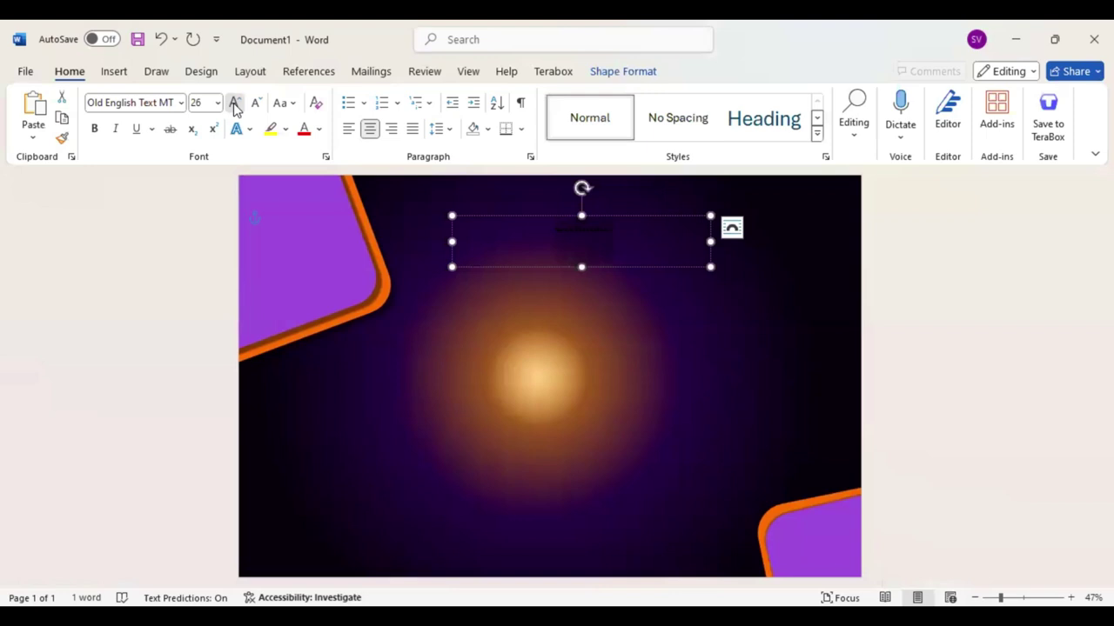
{"action": "left_click", "coordinate": [234, 102]}
{"action": "left_click", "coordinate": [234, 102]}
{"action": "left_click", "coordinate": [233, 102]}
{"action": "left_click", "coordinate": [233, 103]}
{"action": "left_click", "coordinate": [323, 154]}
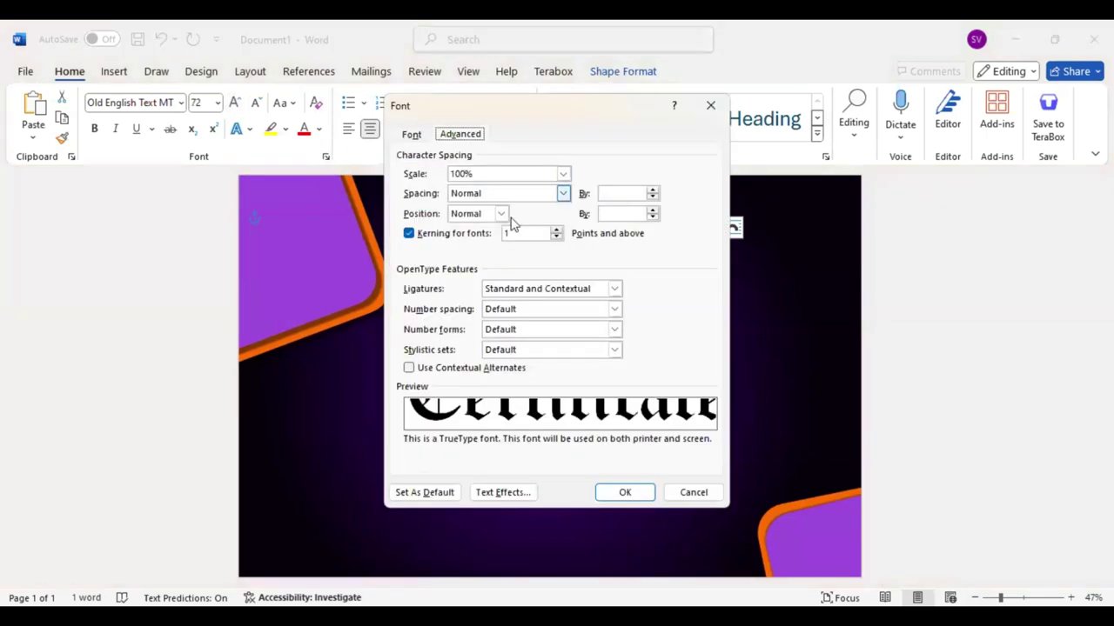
{"action": "left_click", "coordinate": [604, 193]}
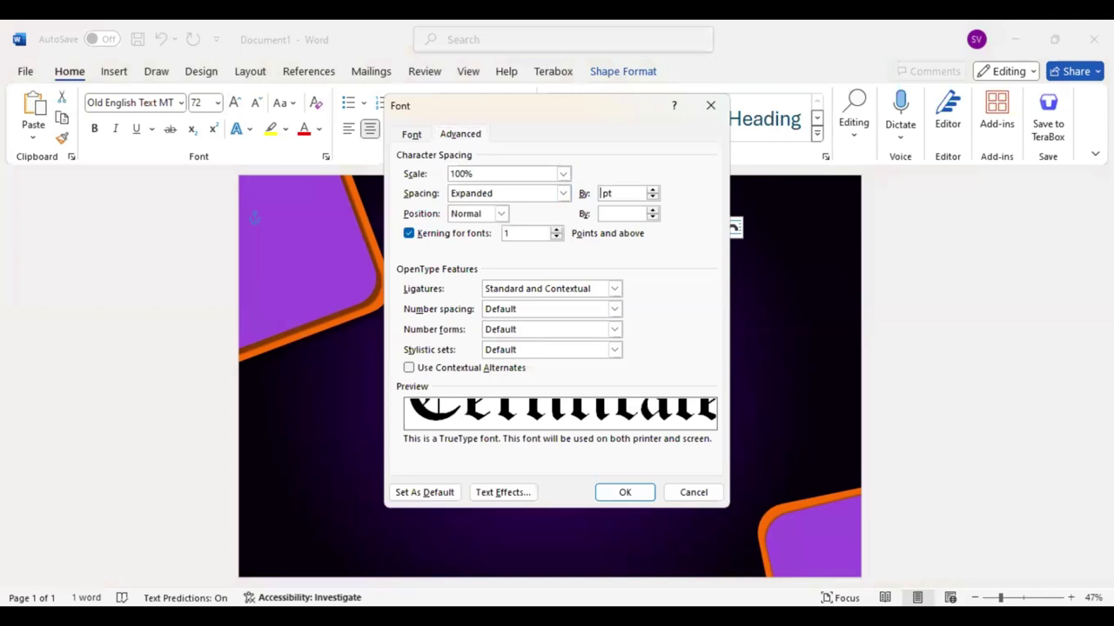
{"action": "type", "text": "5"}
{"action": "key", "text": "Return"}
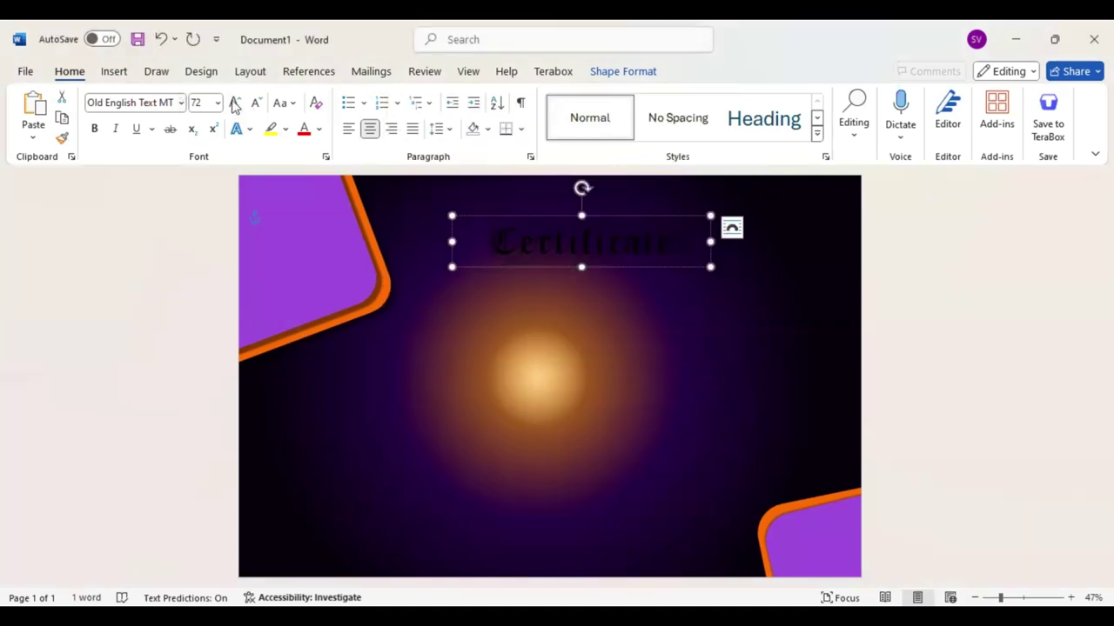
- Enlarge the title to 90 pt and widen its expanded letter spacing to 8 pt
{"action": "left_click", "coordinate": [235, 104]}
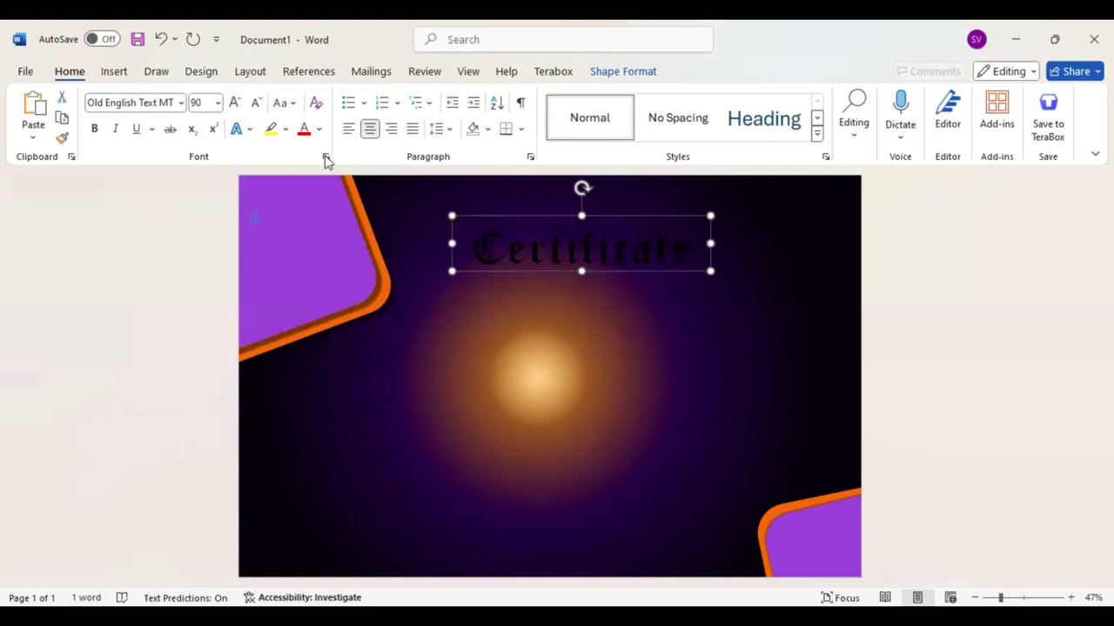
{"action": "left_click", "coordinate": [325, 157]}
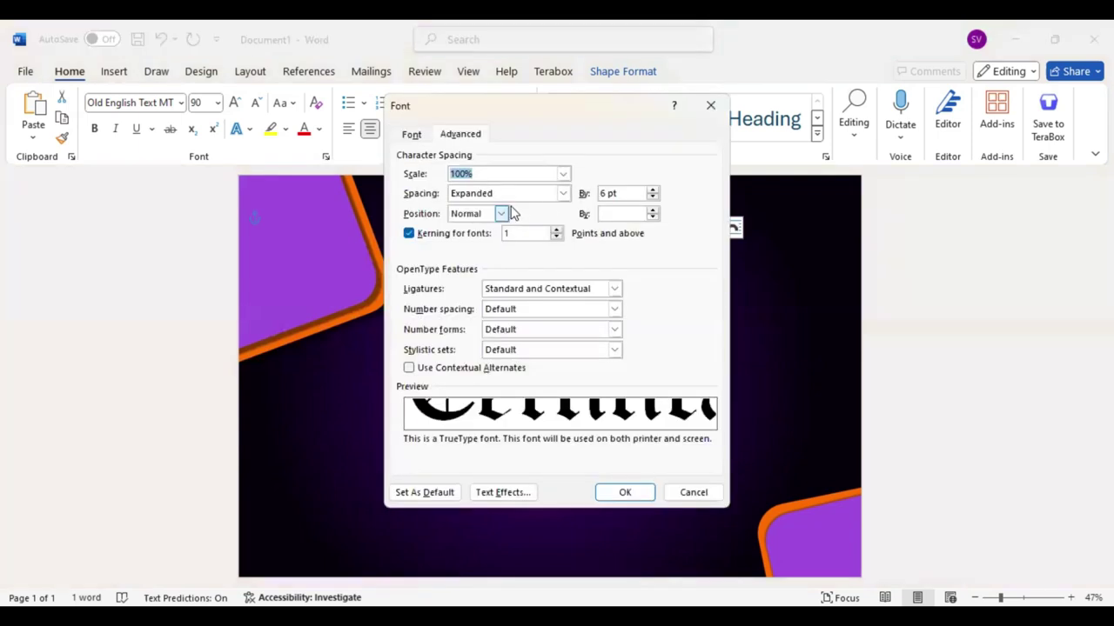
{"action": "left_click", "coordinate": [606, 193]}
{"action": "key", "text": "BackSpace"}
{"action": "type", "text": "8"}
{"action": "key", "text": "Return"}
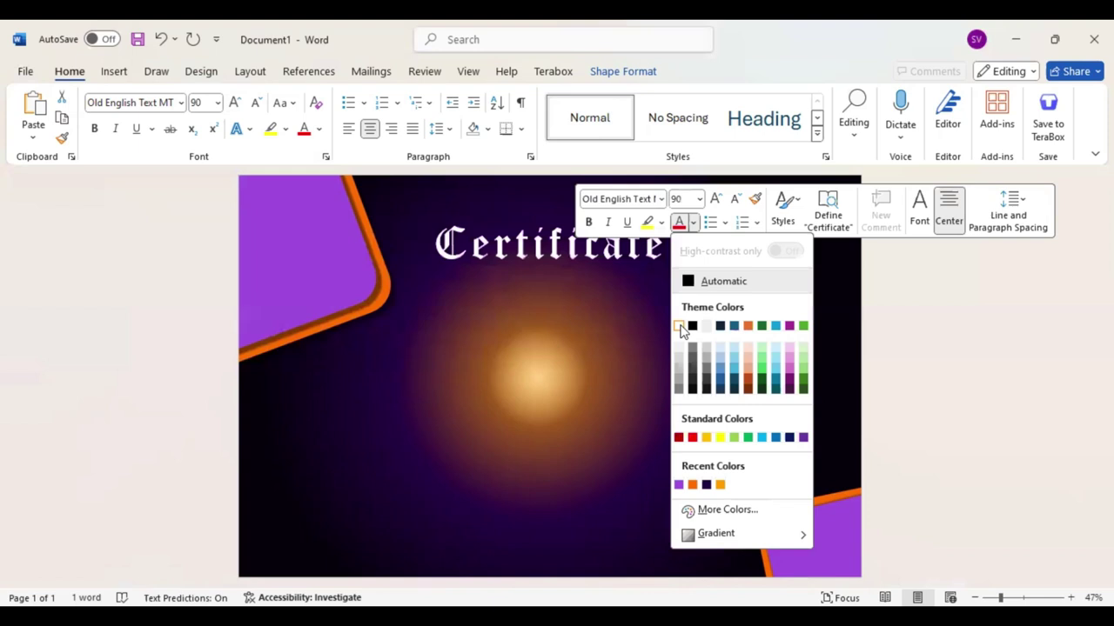
- Colour 'Certificate' white, then duplicate its box below and retype the copy as 'of Achievement'
{"action": "left_click", "coordinate": [682, 329]}
{"action": "left_click_drag", "start_coordinate": [577, 275], "coordinate": [573, 317]}
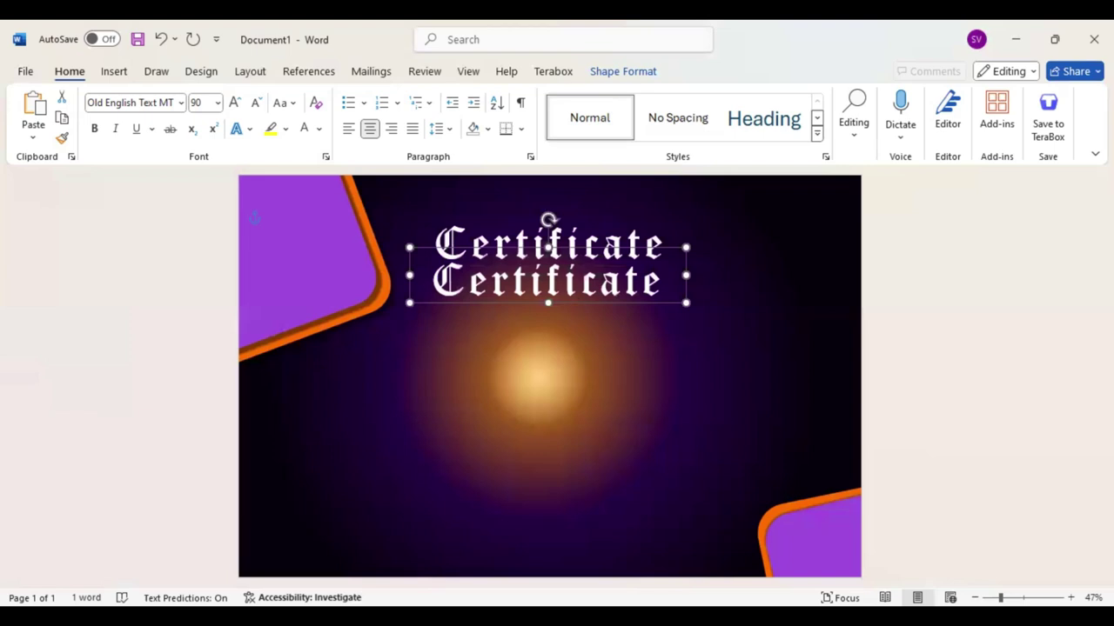
{"action": "type", "text": "Of A"}
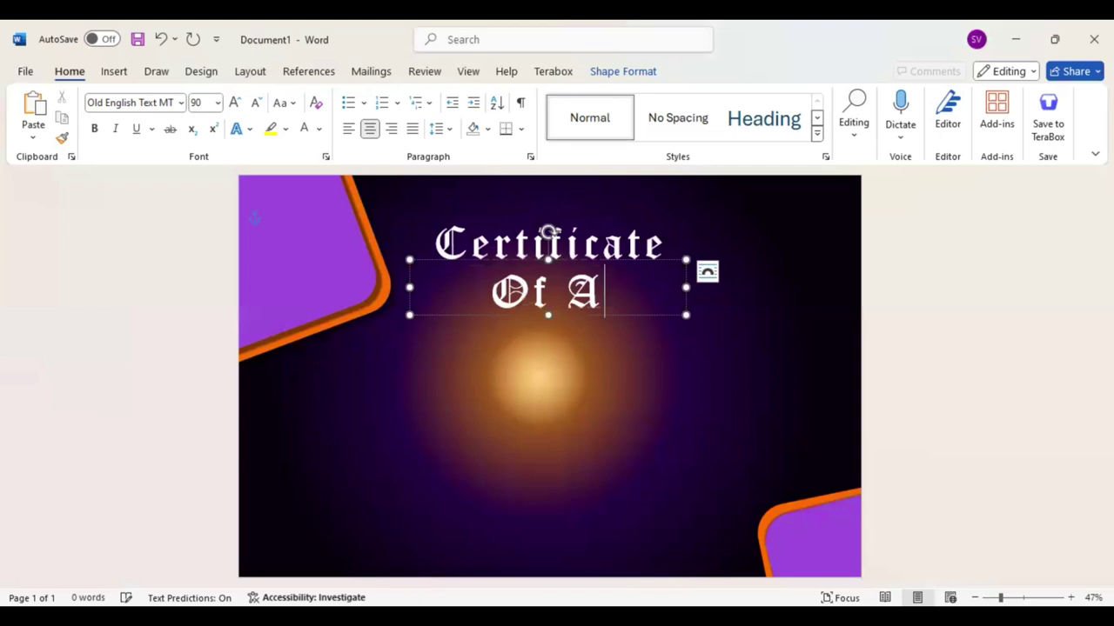
{"action": "key", "text": "BackSpace"}
{"action": "type", "text": "Achievement"}
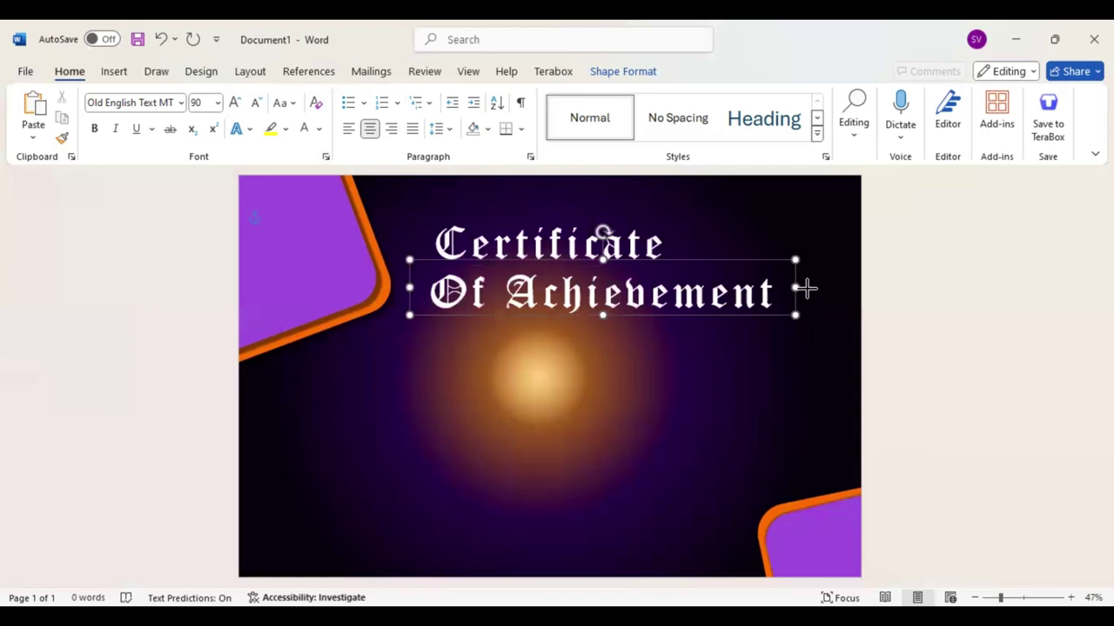
{"action": "key", "text": "BackSpace"}
{"action": "key", "text": "BackSpace"}
{"action": "type", "text": "of"}
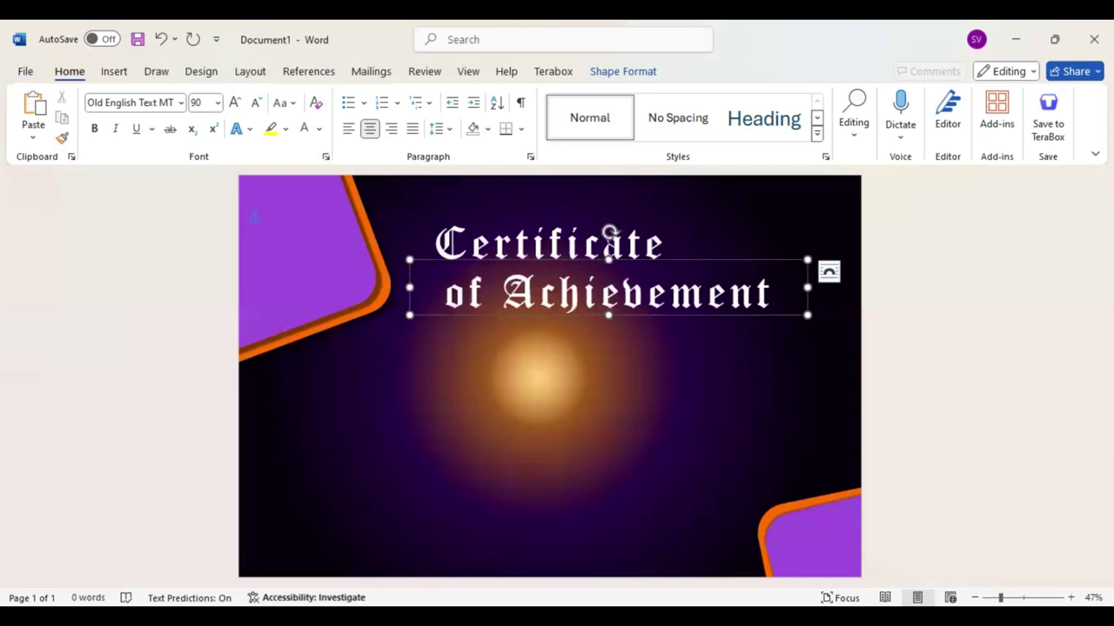
{"action": "key", "text": "ctrl+a"}
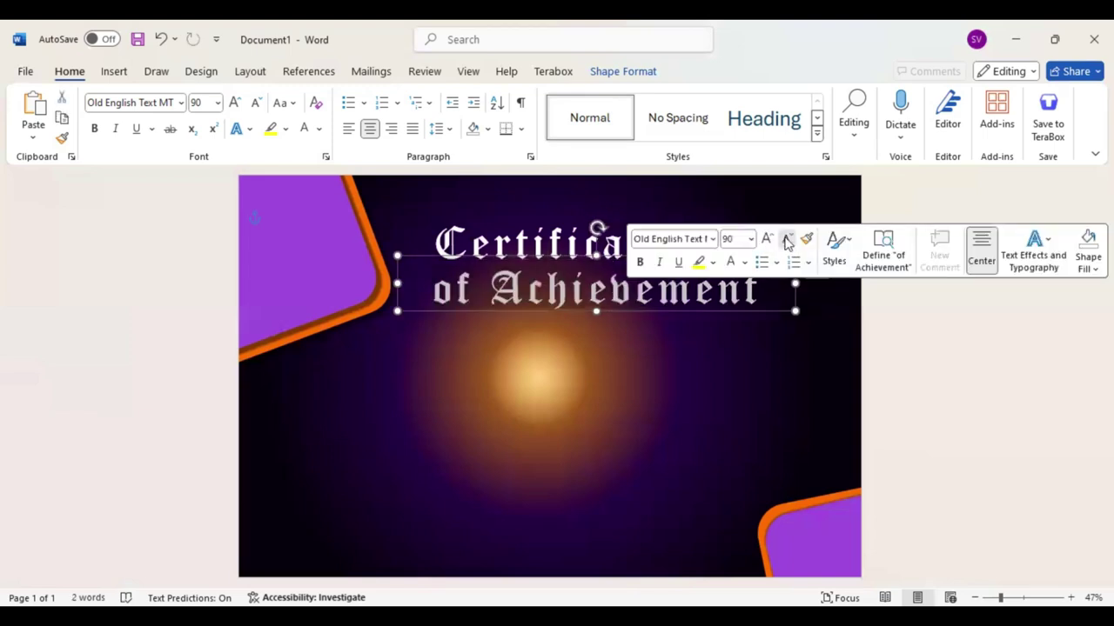
- Reduce 'of Achievement' to 36 pt and centre its box directly beneath 'Certificate'
{"action": "left_click", "coordinate": [787, 240]}
{"action": "left_click", "coordinate": [787, 240]}
{"action": "left_click", "coordinate": [787, 240]}
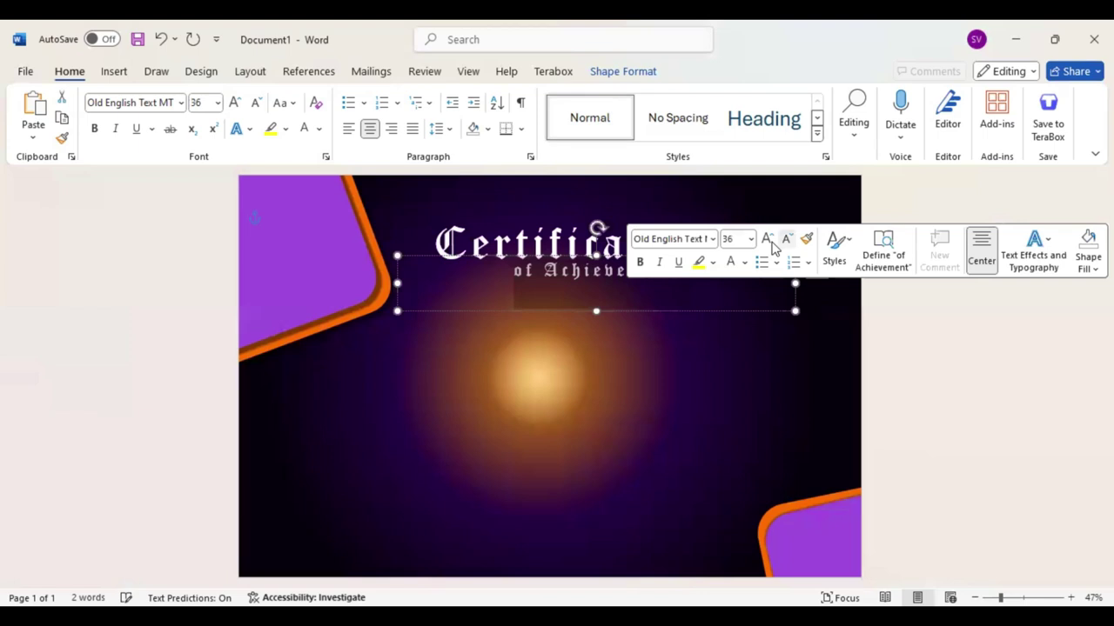
{"action": "key", "text": "Escape"}
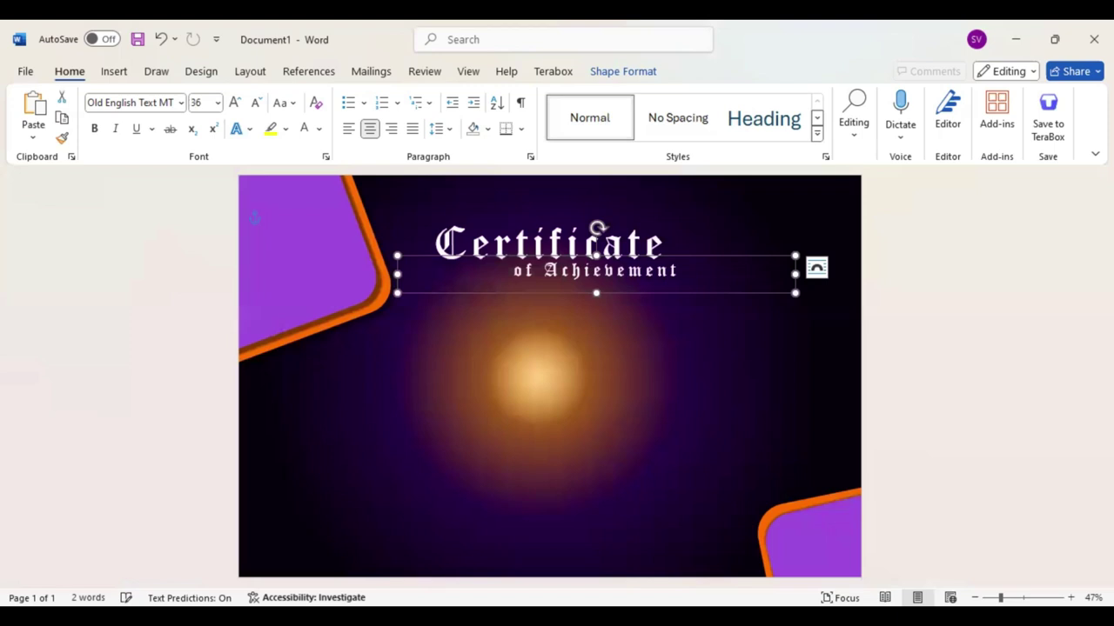
{"action": "key", "text": "ctrl+z"}
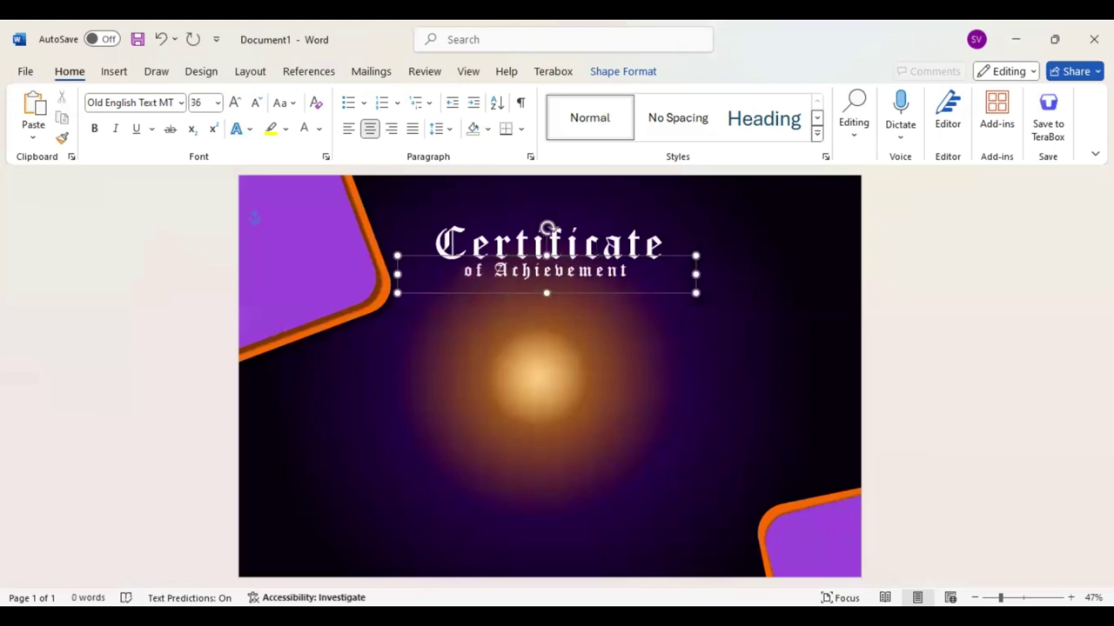
{"action": "key", "text": "ctrl+z"}
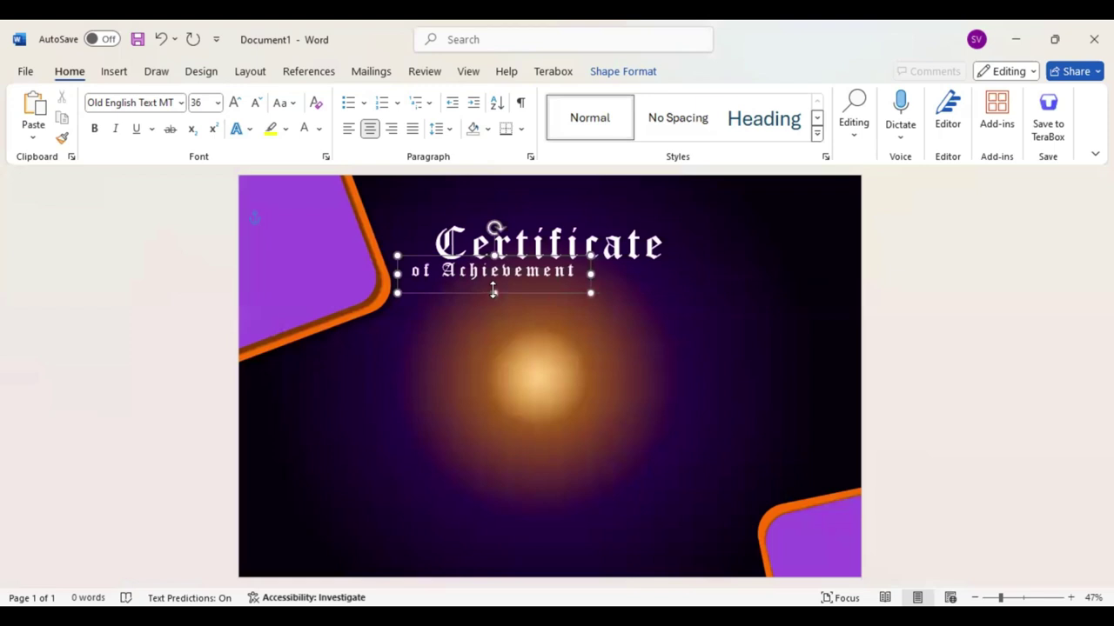
{"action": "left_click_drag", "start_coordinate": [492, 292], "coordinate": [549, 294]}
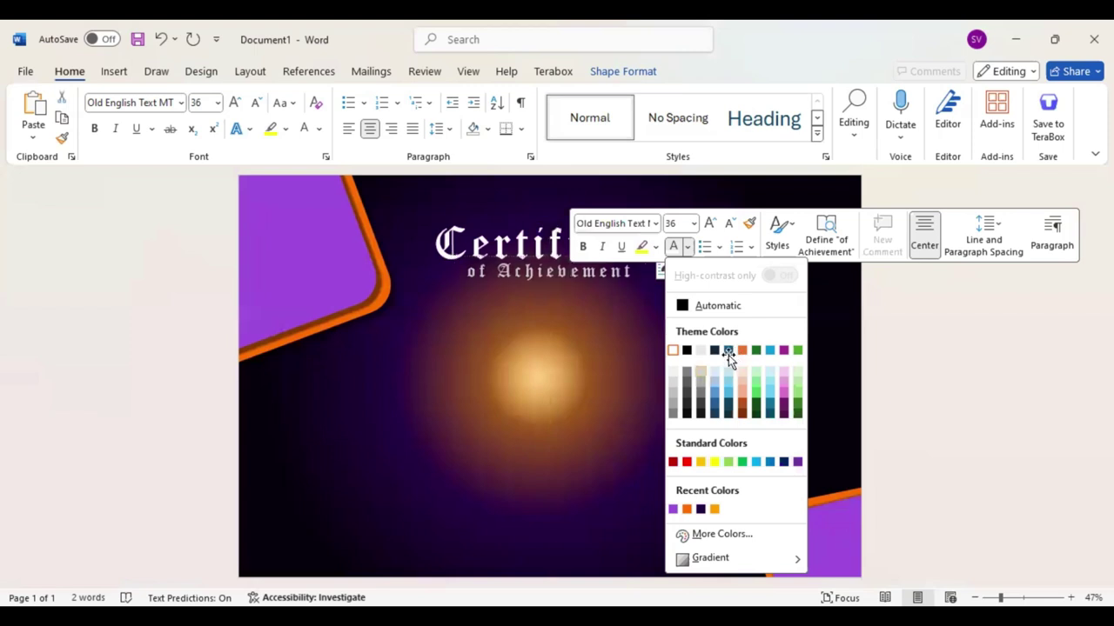
{"action": "key", "text": "Escape"}
{"action": "left_click", "coordinate": [114, 72]}
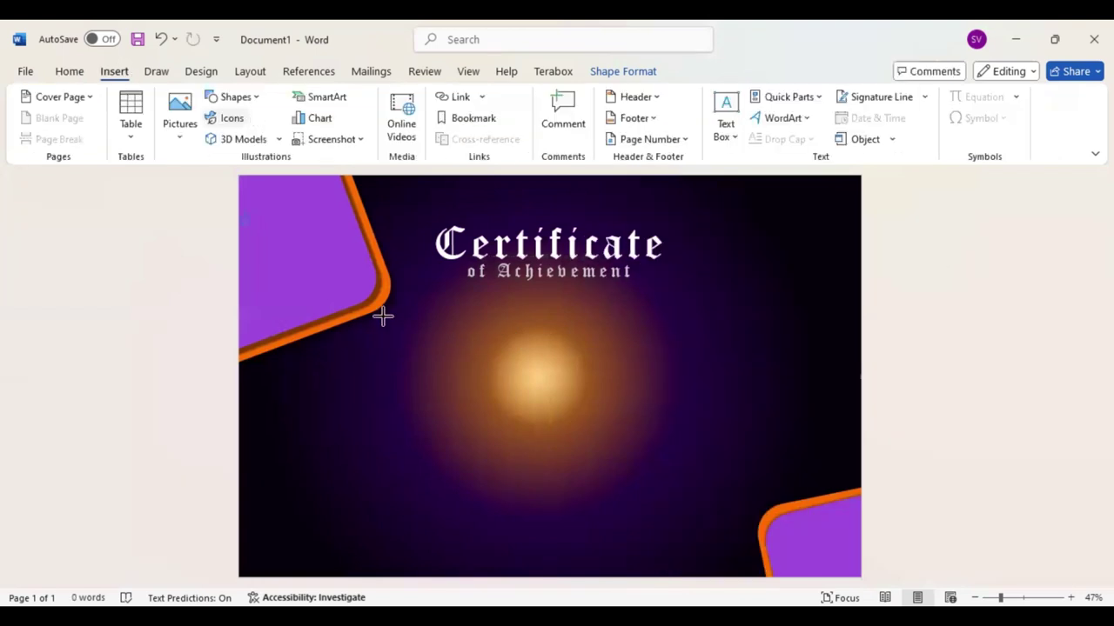
- Draw a text box below the title reading 'This Certificate is Proudly Presented To'
{"action": "left_click_drag", "start_coordinate": [474, 322], "coordinate": [701, 367]}
{"action": "type", "text": "This"}
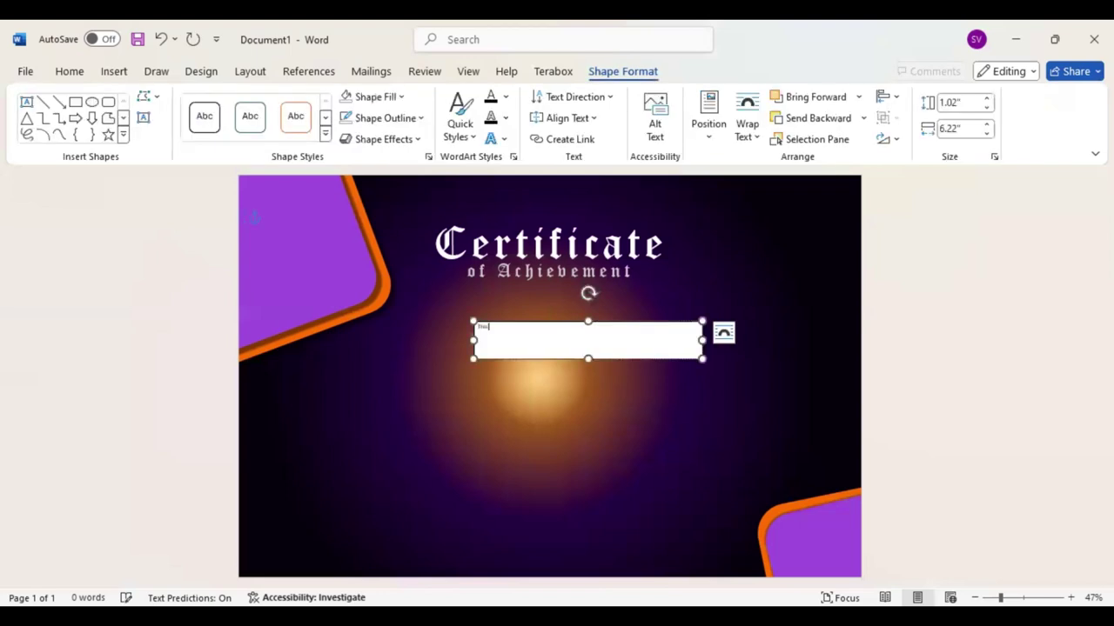
{"action": "type", "text": " Certi"}
{"action": "type", "text": "f"}
{"action": "key", "text": "BackSpace"}
{"action": "key", "text": "BackSpace"}
{"action": "key", "text": "BackSpace"}
{"action": "key", "text": "BackSpace"}
{"action": "key", "text": "BackSpace"}
{"action": "type", "text": "a"}
{"action": "type", "text": "rtificate"}
{"action": "type", "text": " is P"}
{"action": "type", "text": "roudly"}
{"action": "type", "text": " Pre"}
{"action": "type", "text": "sent"}
{"action": "type", "text": "ed To"}
- Format the presented-to line as centred 14 pt Baskerville Old Face with No Fill
{"action": "triple_click", "coordinate": [479, 329]}
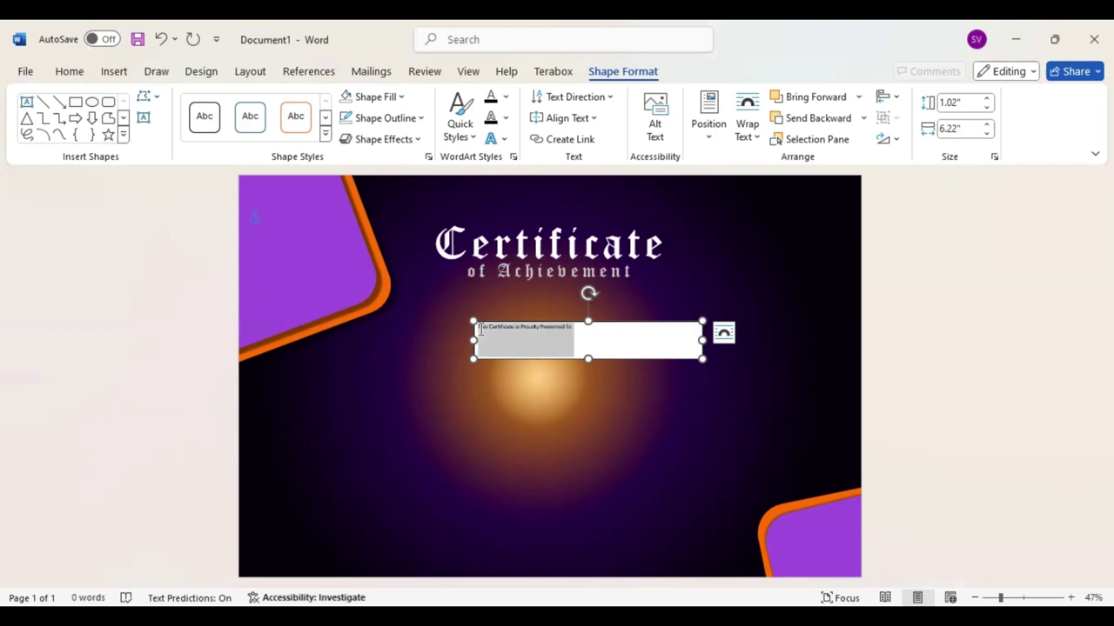
{"action": "left_click", "coordinate": [619, 277]}
{"action": "left_click", "coordinate": [618, 277]}
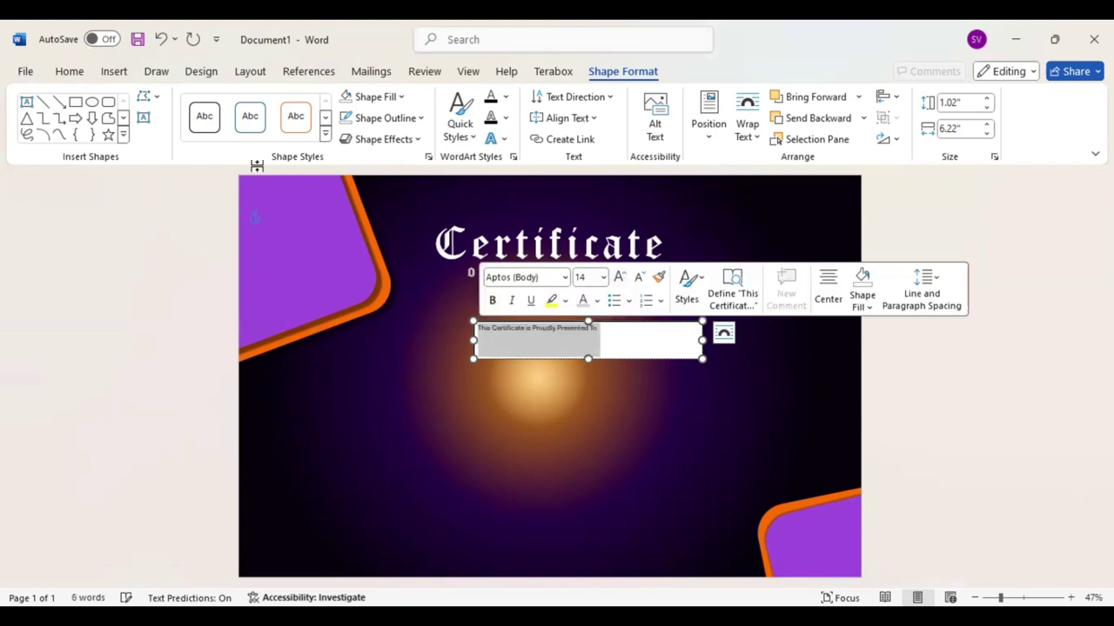
{"action": "left_click", "coordinate": [364, 96]}
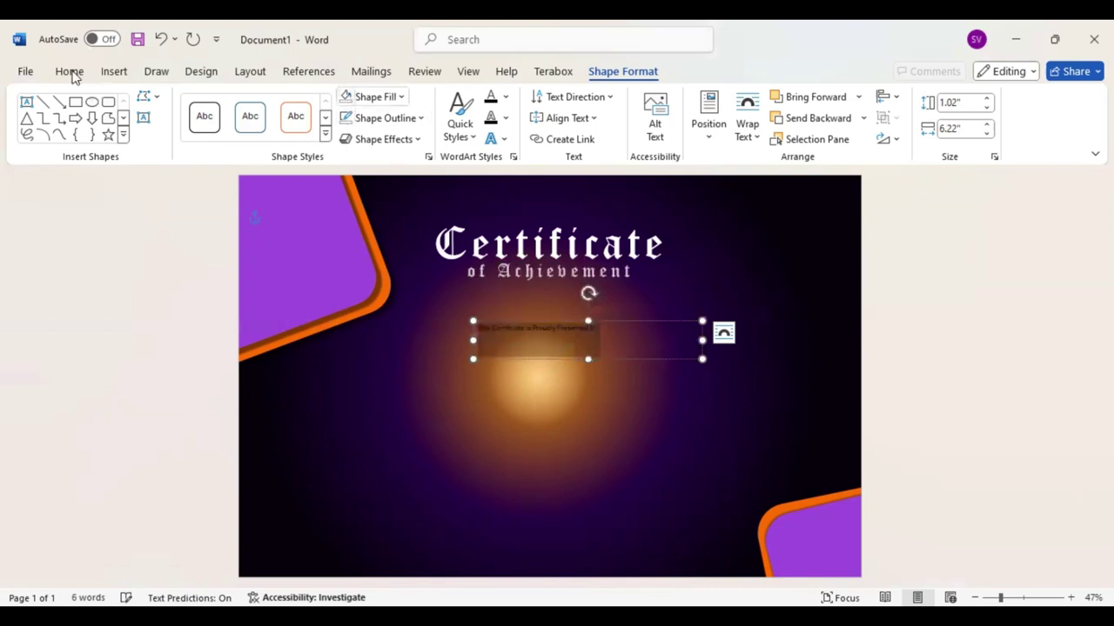
{"action": "left_click", "coordinate": [370, 129]}
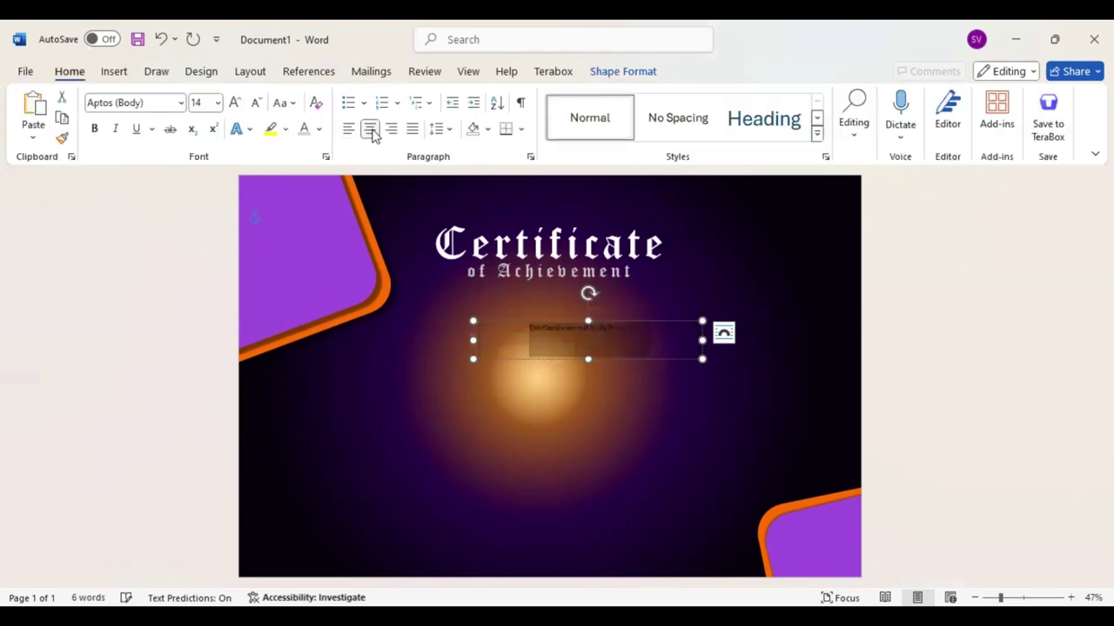
{"action": "left_click", "coordinate": [161, 103]}
{"action": "type", "text": "Baskerville Old Face"}
{"action": "key", "text": "Return"}
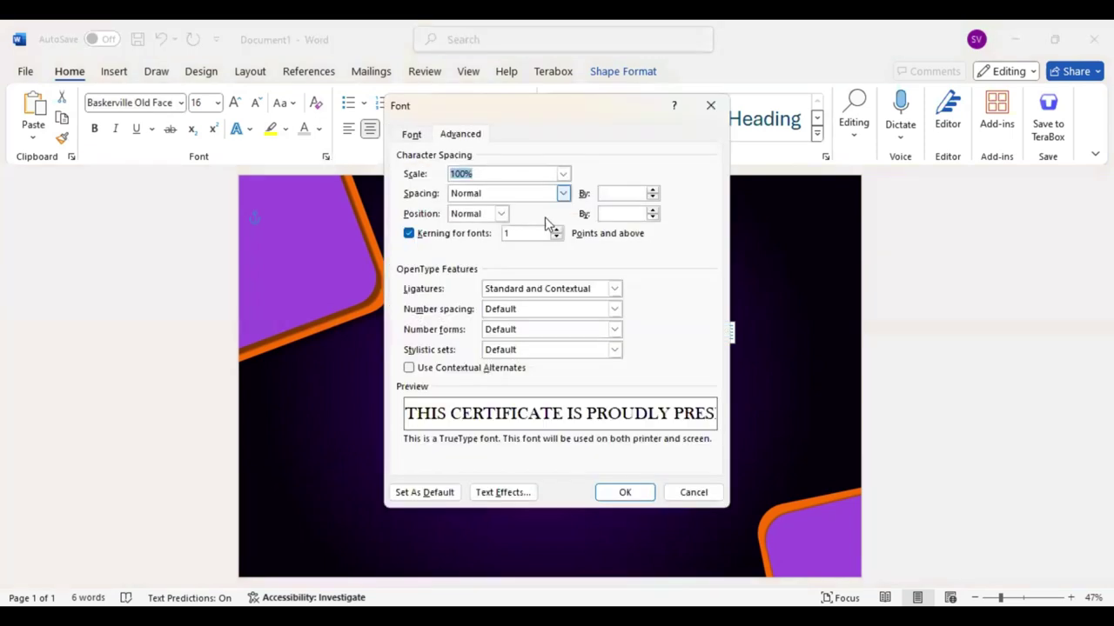
- Expand the presented-to line's character spacing by 3 pt
{"action": "left_click", "coordinate": [607, 194]}
{"action": "type", "text": "1pt"}
{"action": "key", "text": "BackSpace"}
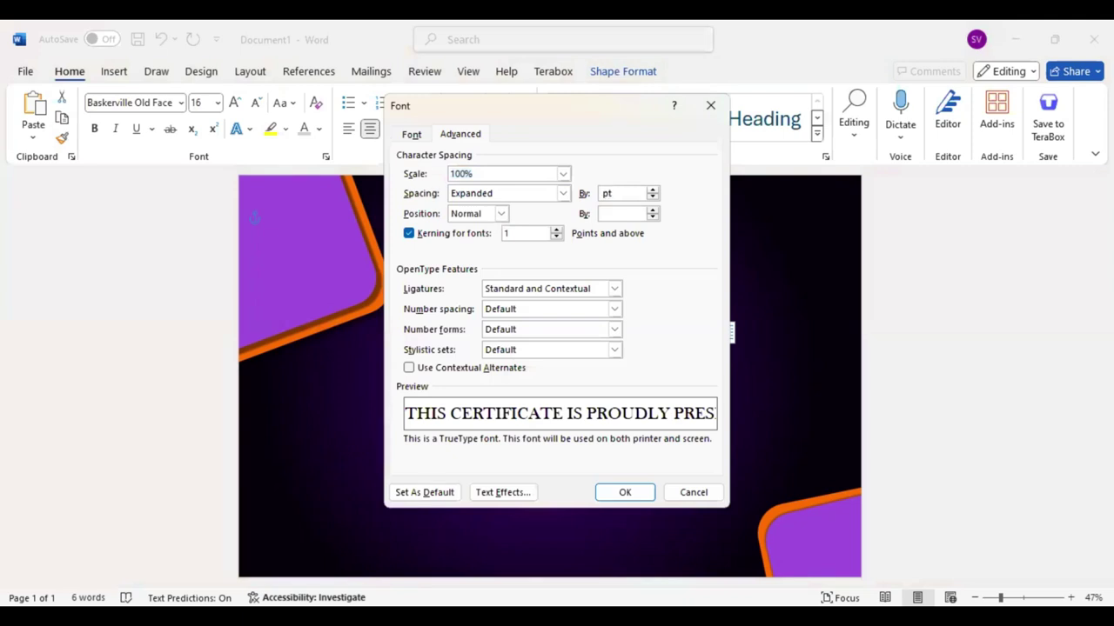
{"action": "type", "text": "3"}
{"action": "key", "text": "Return"}
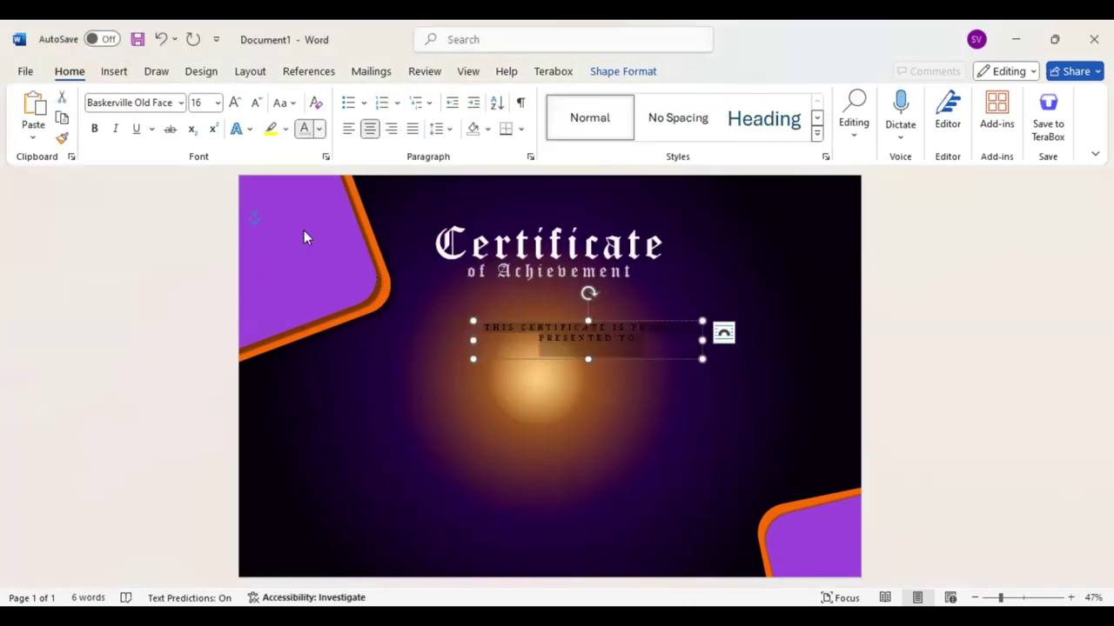
{"action": "left_click", "coordinate": [702, 342]}
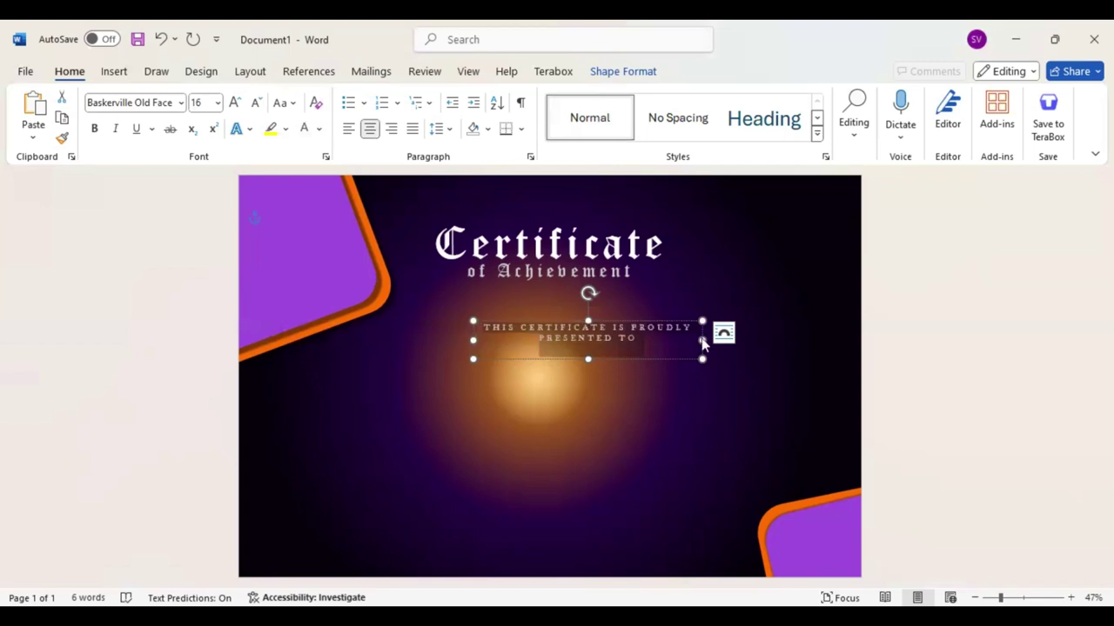
- Widen the box, shrink the text to 14 pt, and centre it under 'of Achievement'
{"action": "left_click_drag", "start_coordinate": [702, 340], "coordinate": [807, 340]}
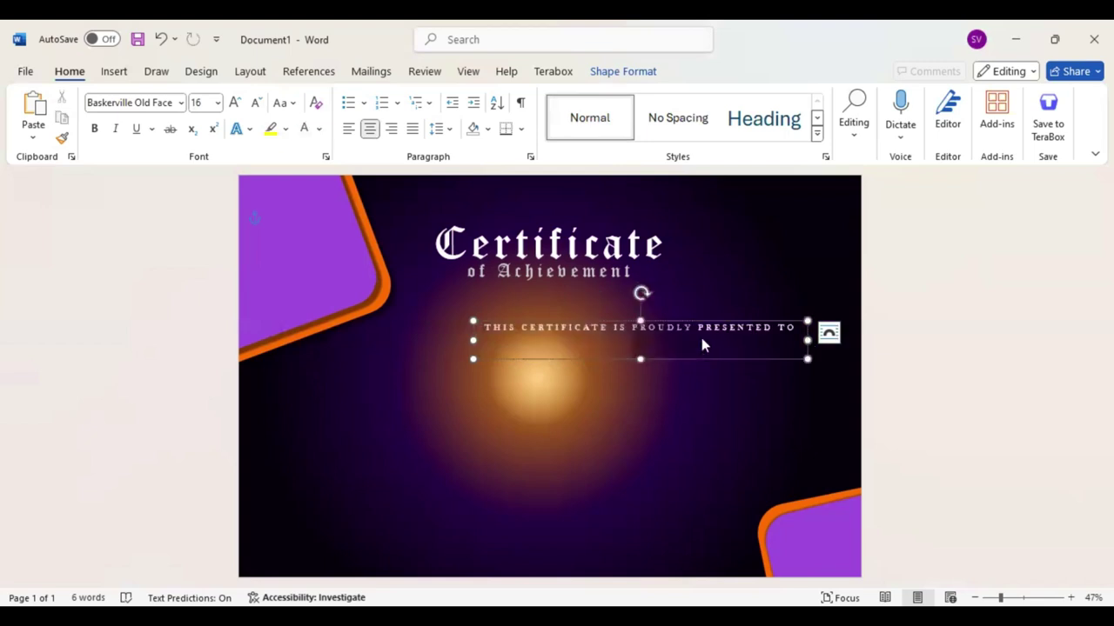
{"action": "left_click", "coordinate": [791, 279]}
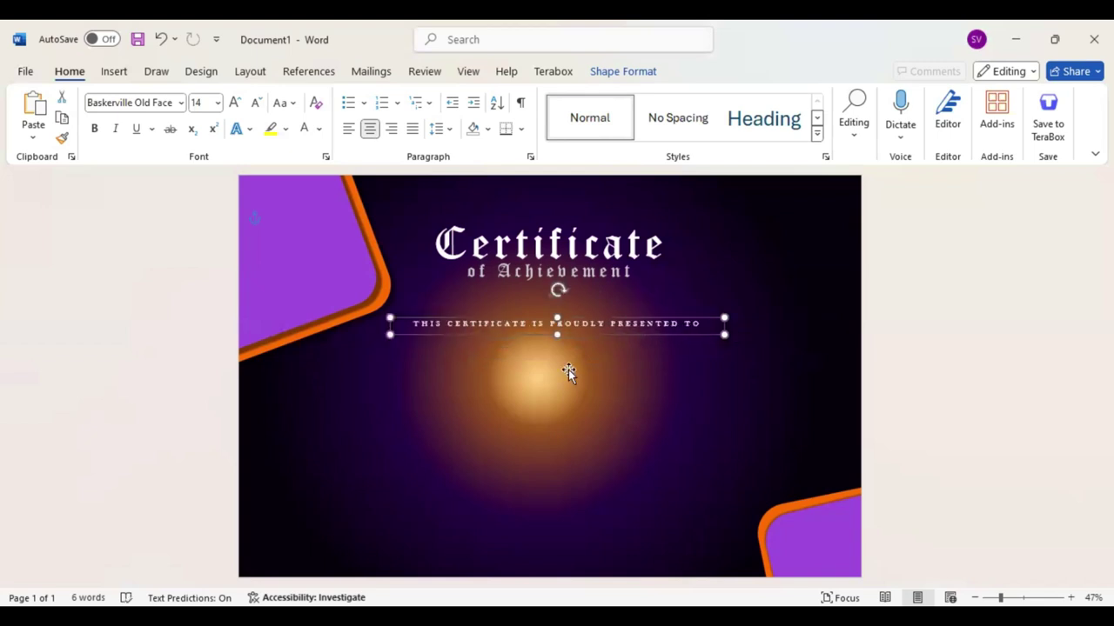
{"action": "left_click_drag", "start_coordinate": [570, 371], "coordinate": [563, 370]}
{"action": "left_click", "coordinate": [115, 73]}
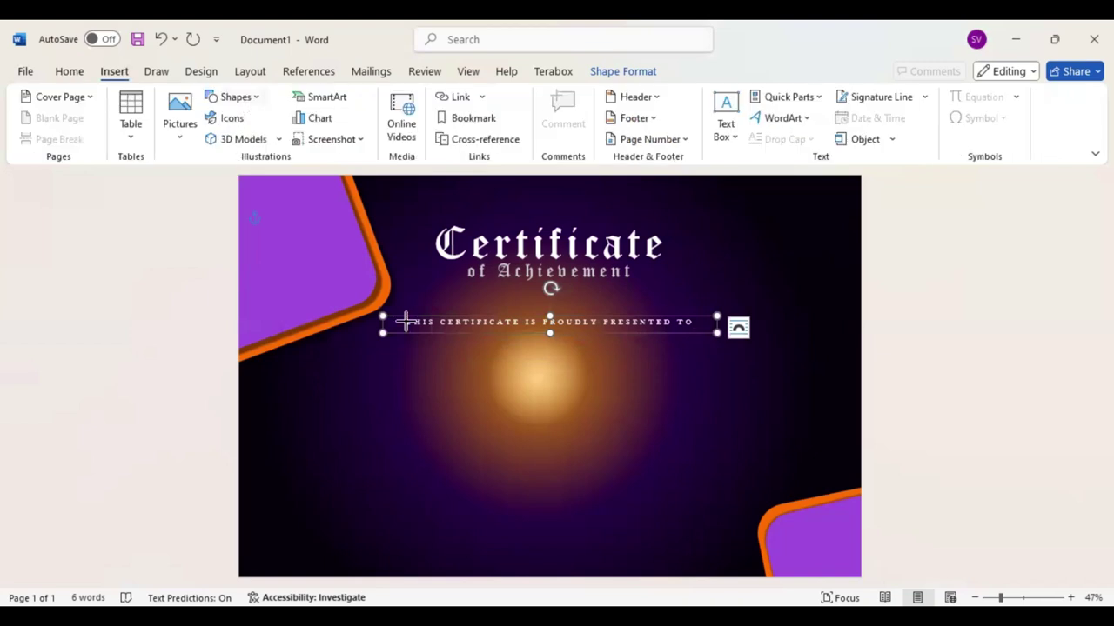
- Draw a text box below the presented-to line containing 'Name Surname' with No Fill
{"action": "left_click_drag", "start_coordinate": [436, 371], "coordinate": [666, 449]}
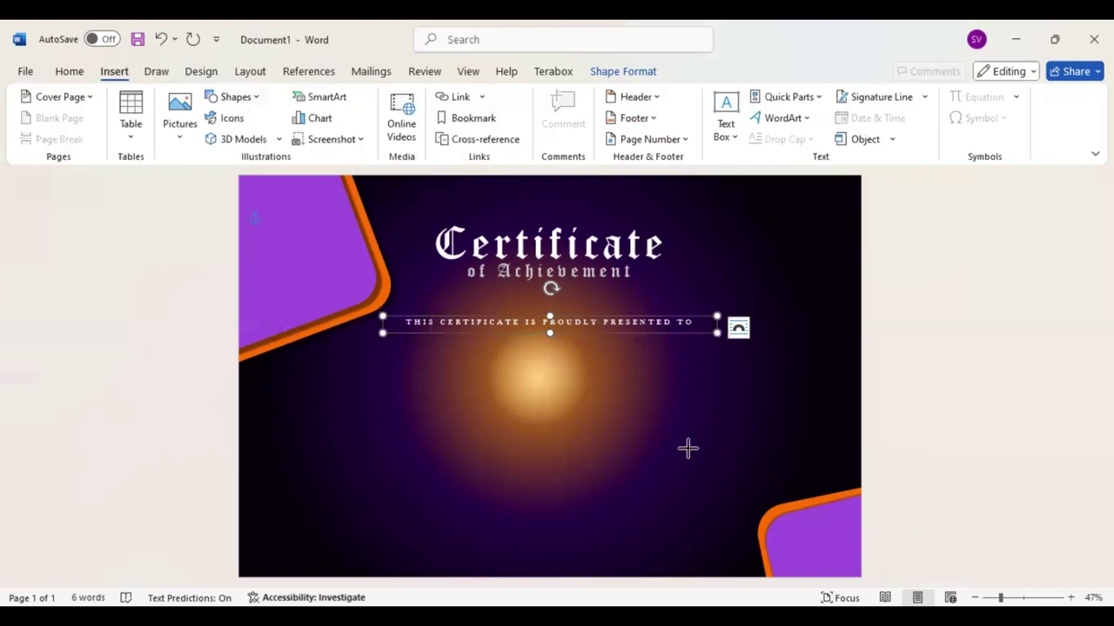
{"action": "left_click", "coordinate": [567, 419]}
{"action": "type", "text": "Name"}
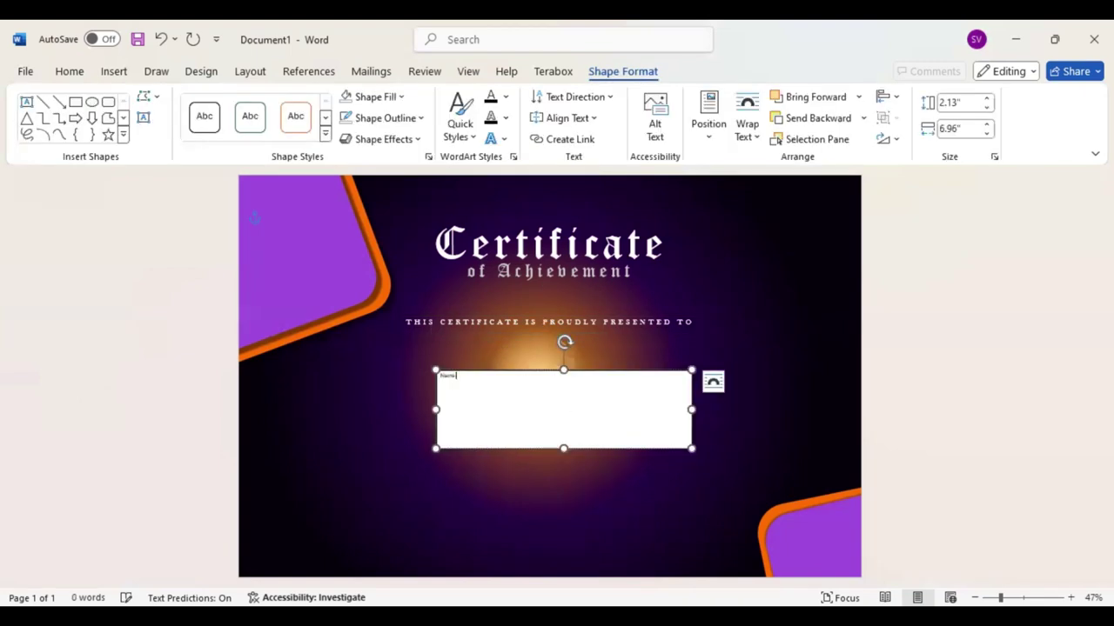
{"action": "type", "text": " Surname"}
{"action": "left_click", "coordinate": [347, 98]}
- Centre the name and set it in Edwardian Script ITC at 120 pt
{"action": "left_click", "coordinate": [70, 72]}
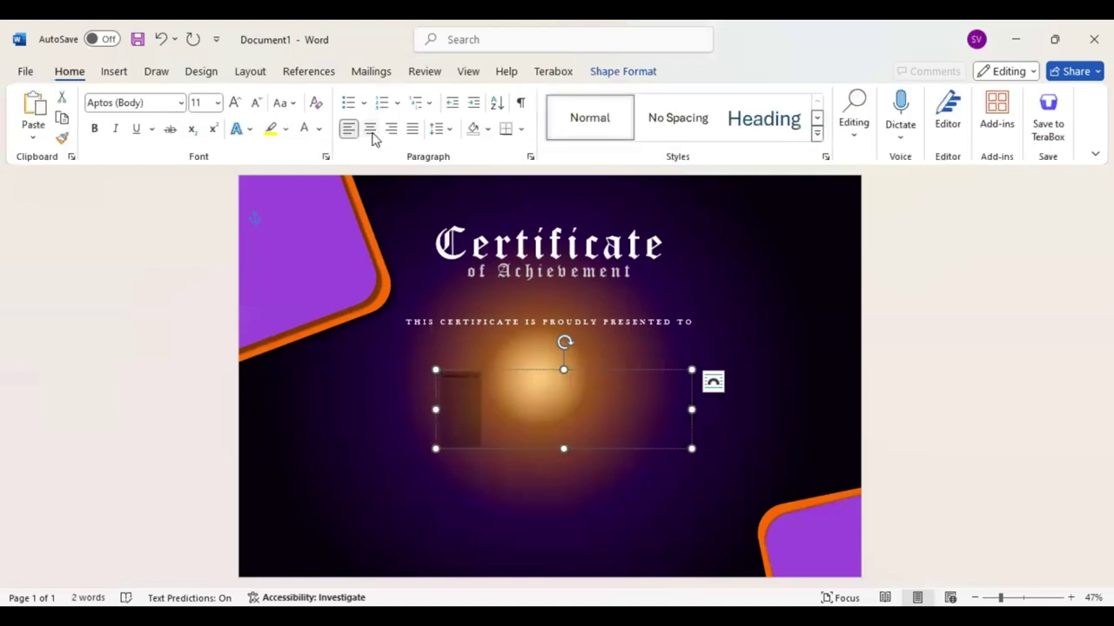
{"action": "key", "text": "ctrl+e"}
{"action": "left_click", "coordinate": [131, 103]}
{"action": "type", "text": "Edwardian Script ITC"}
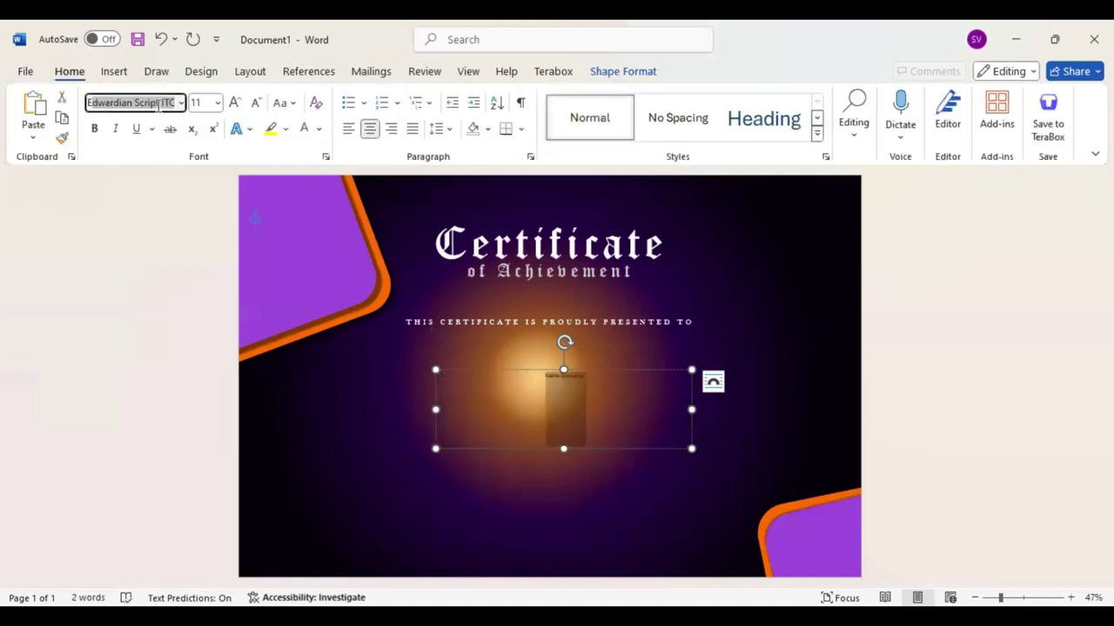
{"action": "key", "text": "Return"}
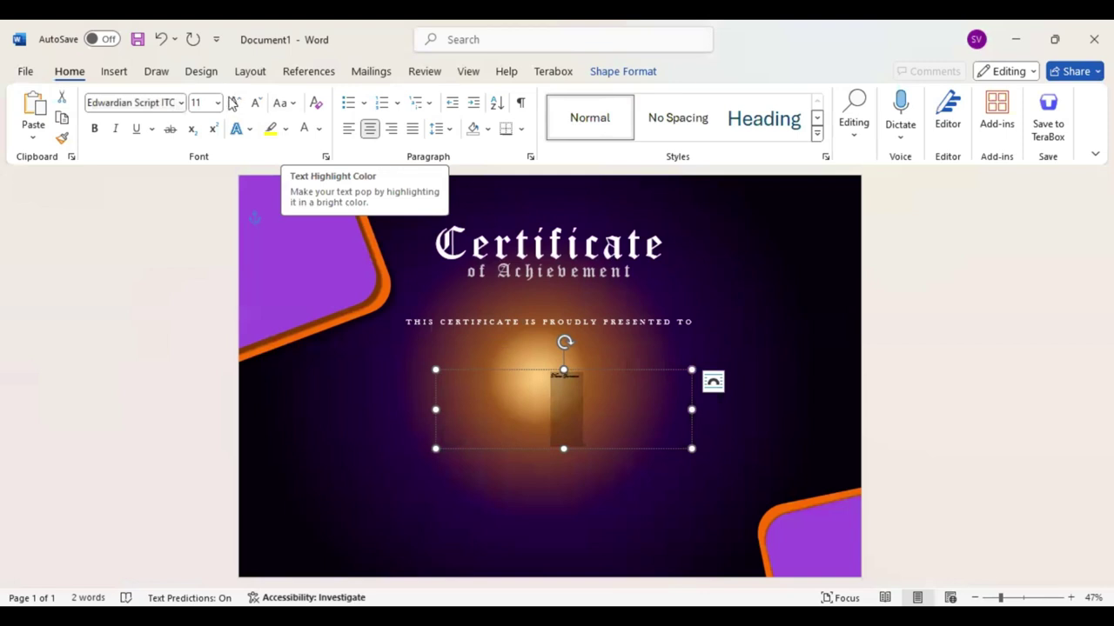
{"action": "type", "text": "120"}
{"action": "key", "text": "Return"}
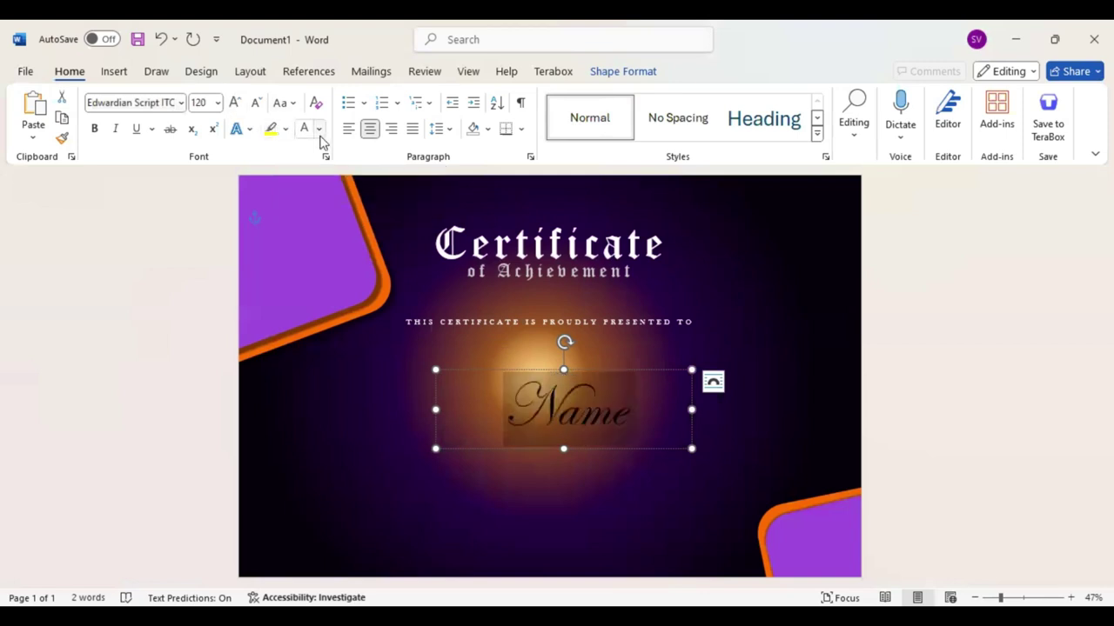
- Colour 'Name Surname' gold-orange, enlarge it to 130 pt, and centre its box on the page
{"action": "left_click", "coordinate": [319, 130]}
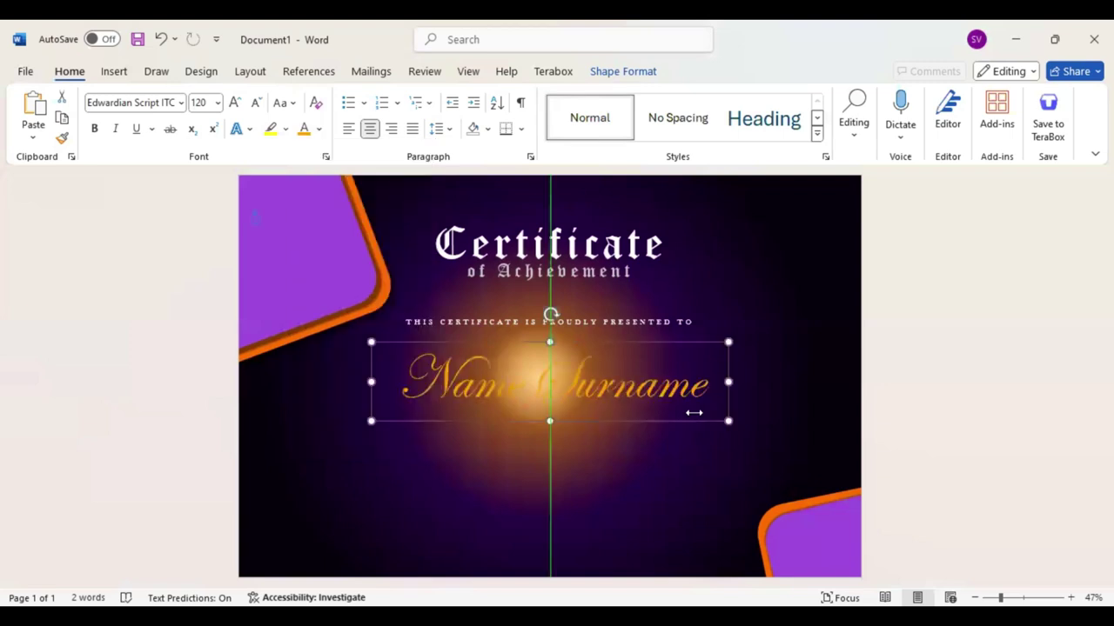
{"action": "triple_click", "coordinate": [693, 412]}
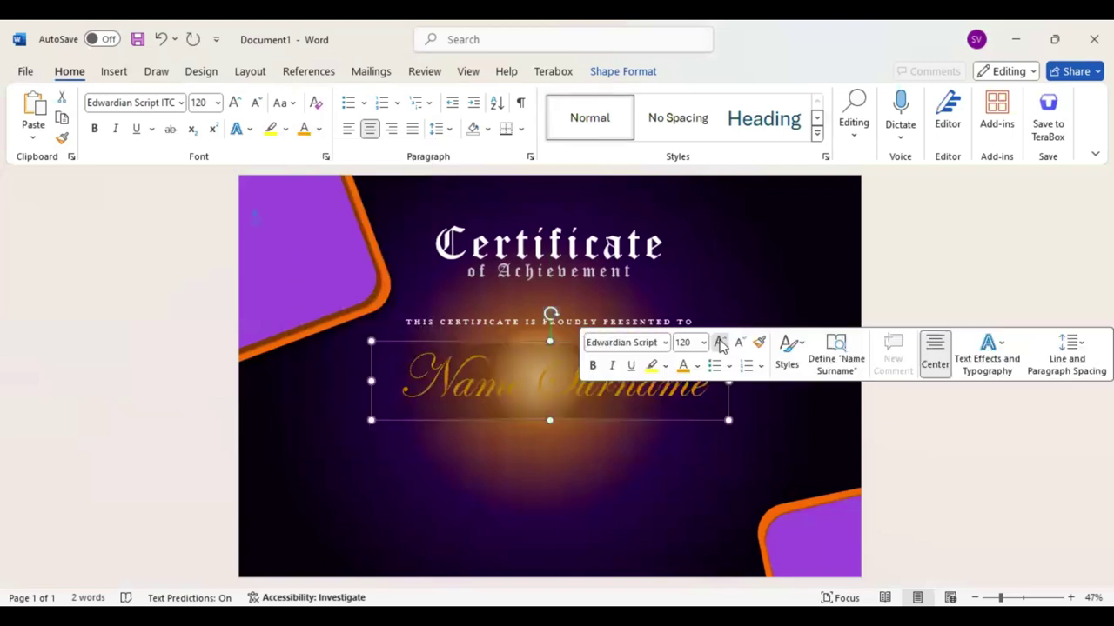
{"action": "left_click", "coordinate": [720, 343]}
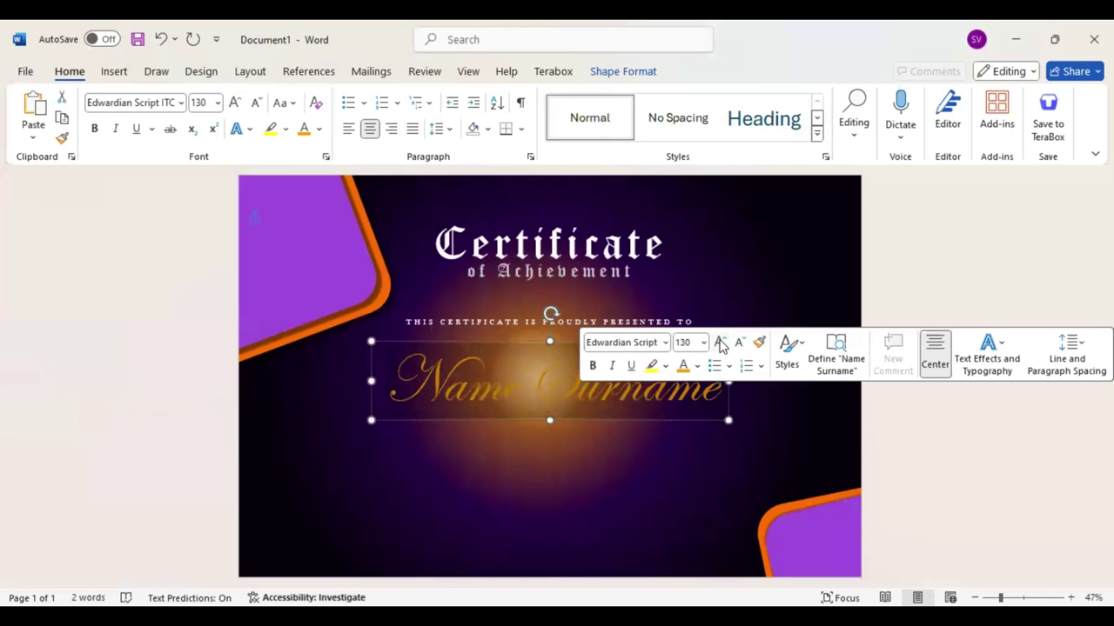
{"action": "left_click_drag", "start_coordinate": [719, 341], "coordinate": [720, 339]}
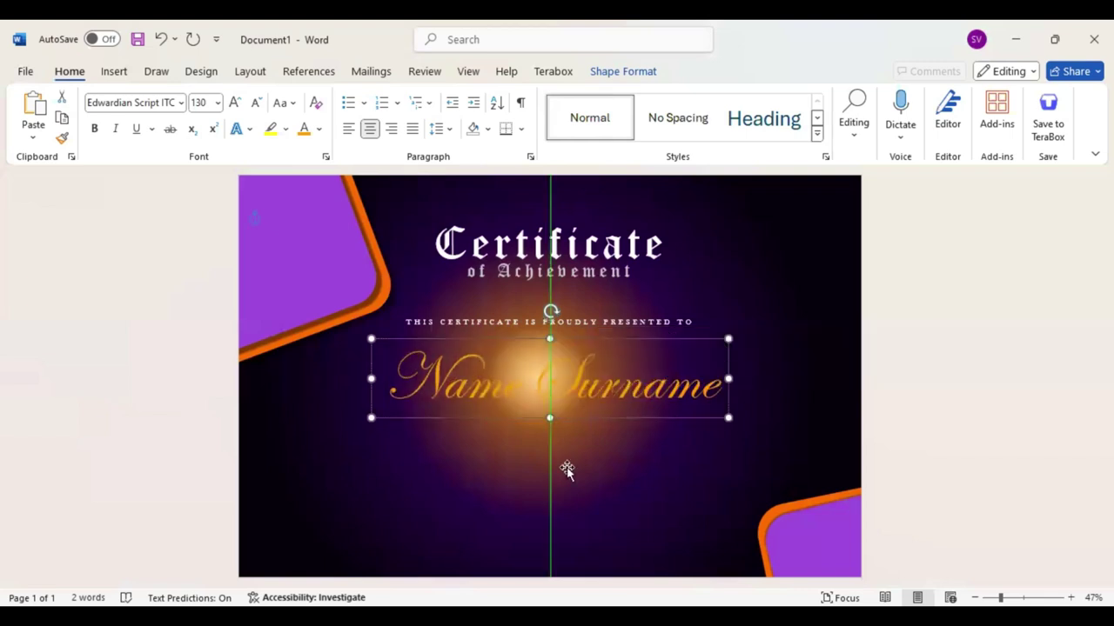
- Insert a text box below the name and fill it with =Lorem() placeholder paragraphs
{"action": "left_click", "coordinate": [122, 73]}
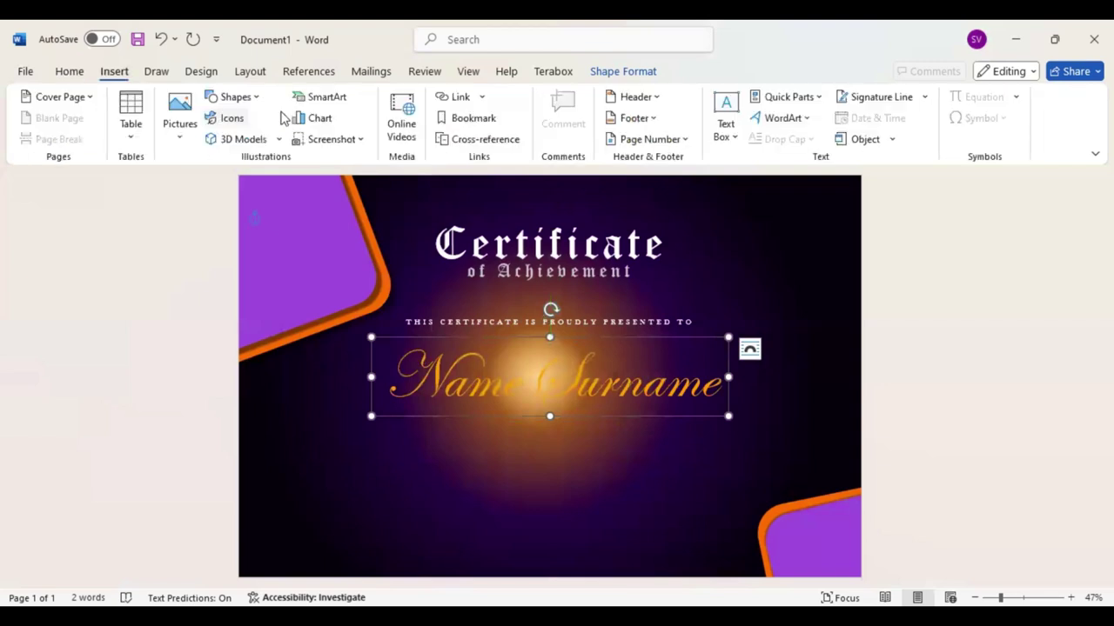
{"action": "left_click", "coordinate": [251, 102]}
{"action": "key", "text": "Escape"}
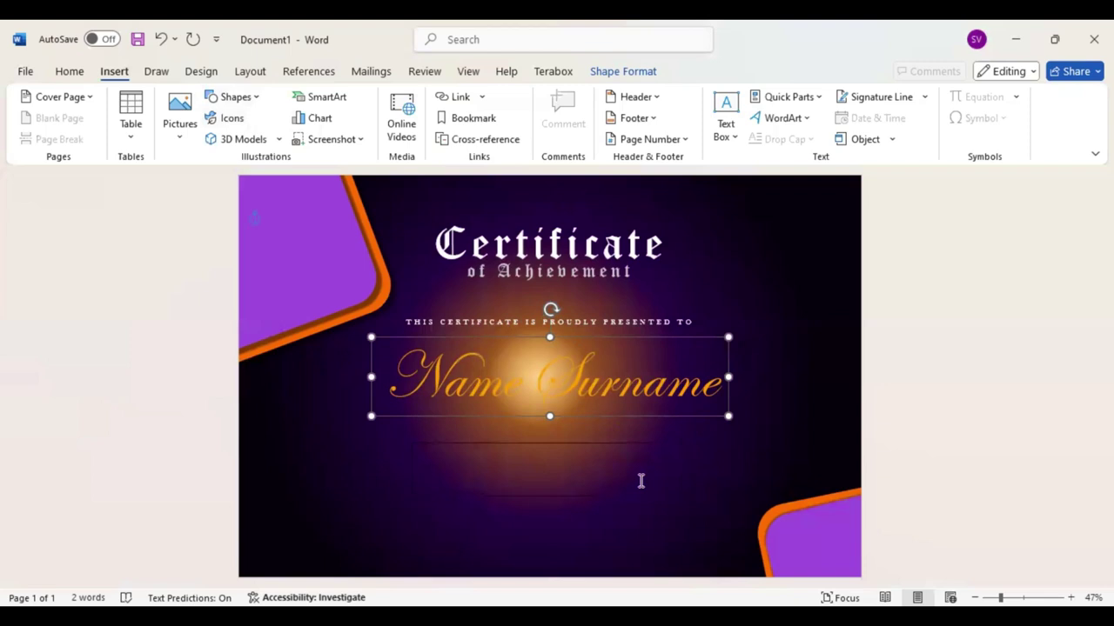
{"action": "left_click_drag", "start_coordinate": [641, 481], "coordinate": [594, 474]}
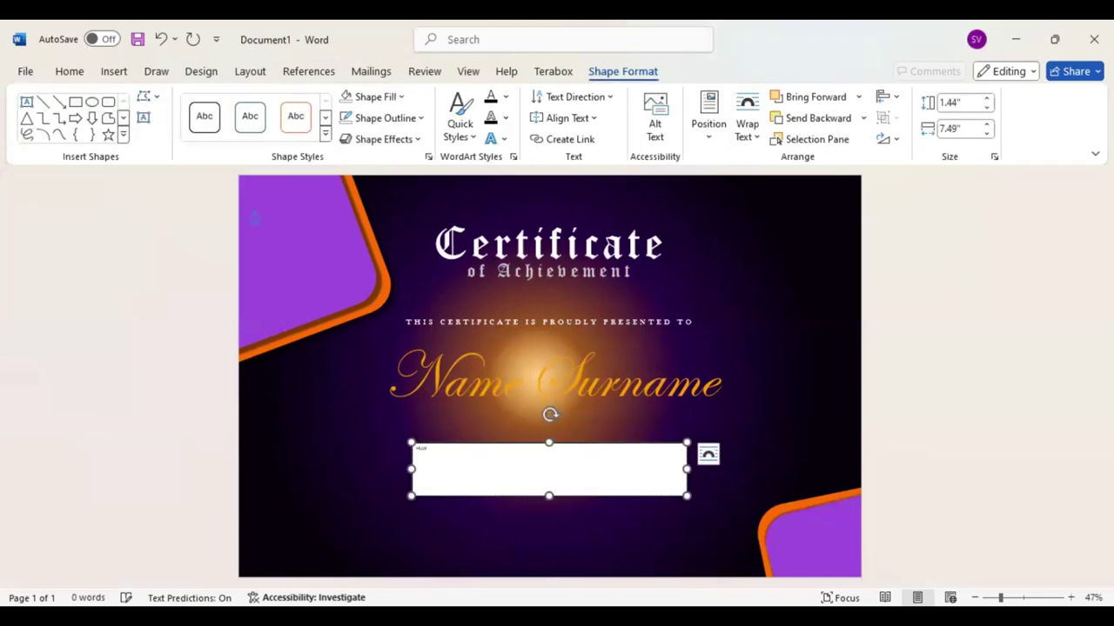
{"action": "type", "text": "em()"}
{"action": "key", "text": "Return"}
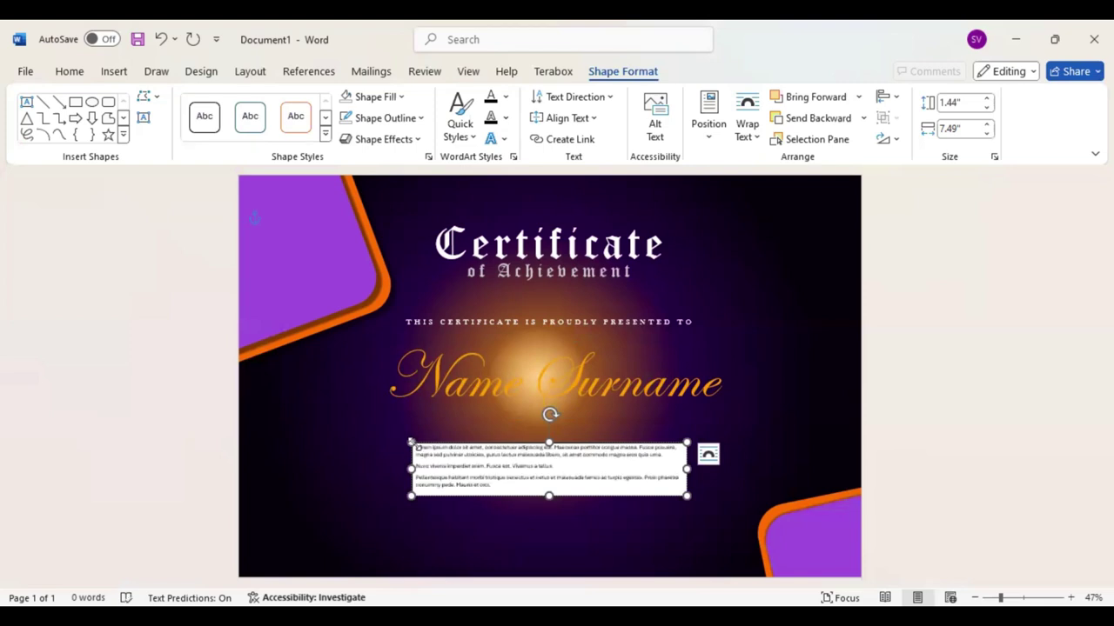
- Set the lorem ipsum text to centred 22 pt Baskerville Old Face on a No Fill box
{"action": "left_click_drag", "start_coordinate": [416, 446], "coordinate": [610, 533]}
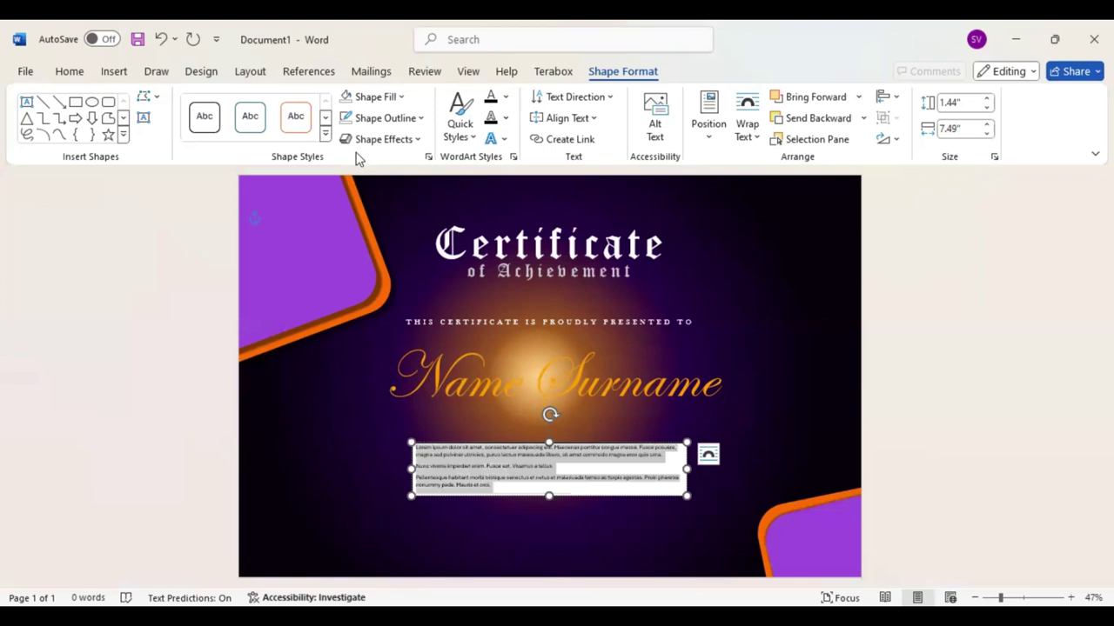
{"action": "left_click", "coordinate": [350, 98]}
{"action": "left_click", "coordinate": [70, 73]}
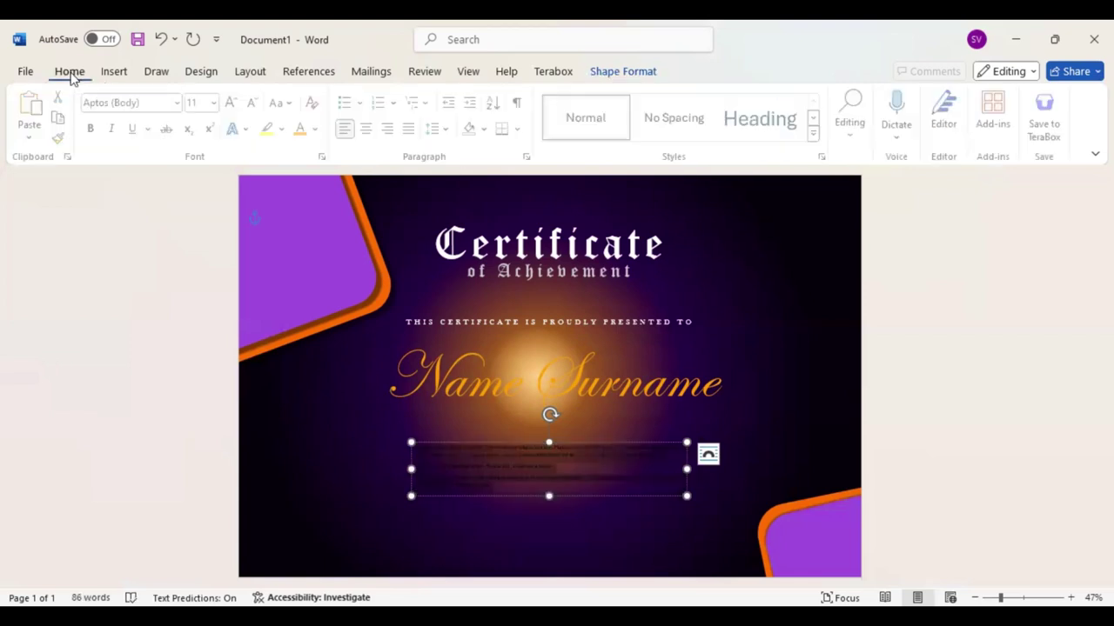
{"action": "left_click", "coordinate": [147, 104]}
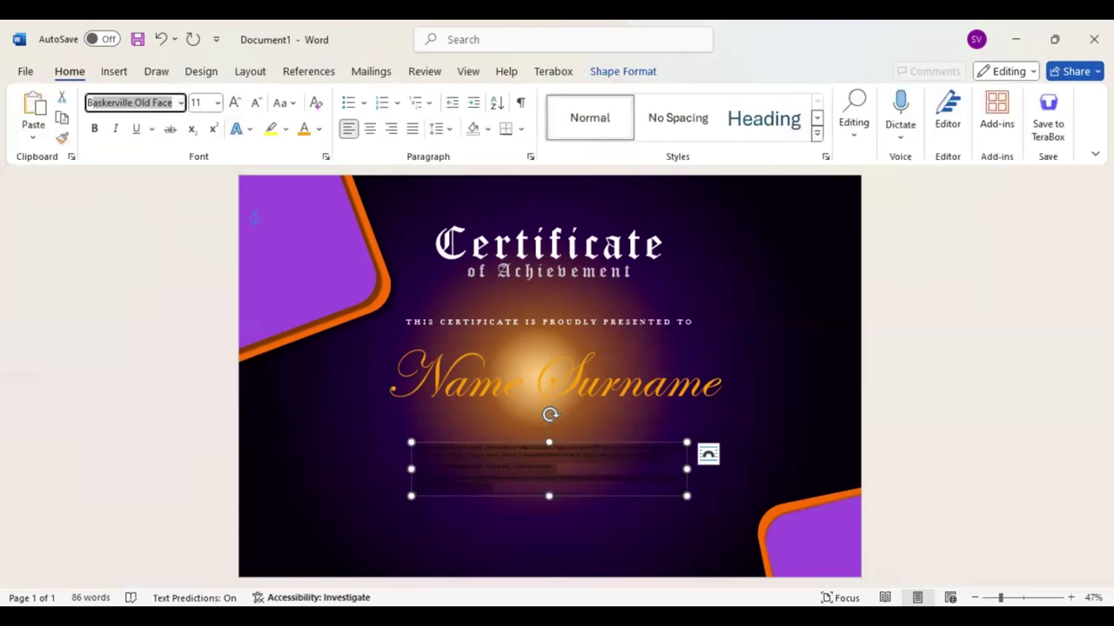
{"action": "key", "text": "Return"}
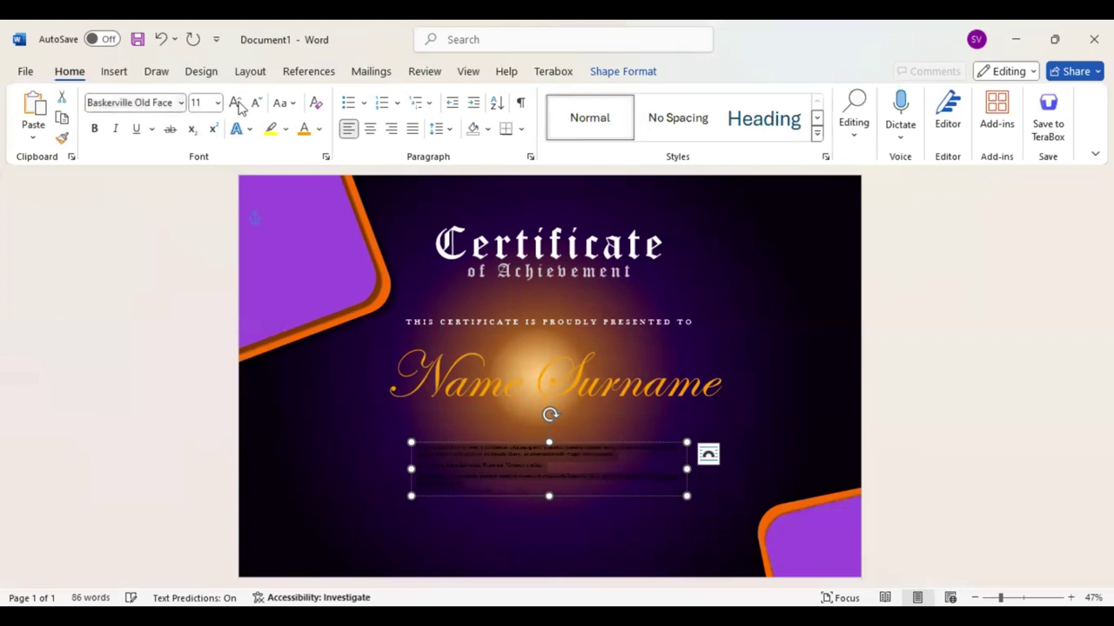
{"action": "key", "text": "ctrl+e"}
{"action": "key", "text": "ctrl+shift+period"}
{"action": "key", "text": "ctrl+shift+period"}
{"action": "key", "text": "ctrl+shift+period"}
- Make the paragraph white, widen its box, and position it just below the name
{"action": "left_click", "coordinate": [321, 131]}
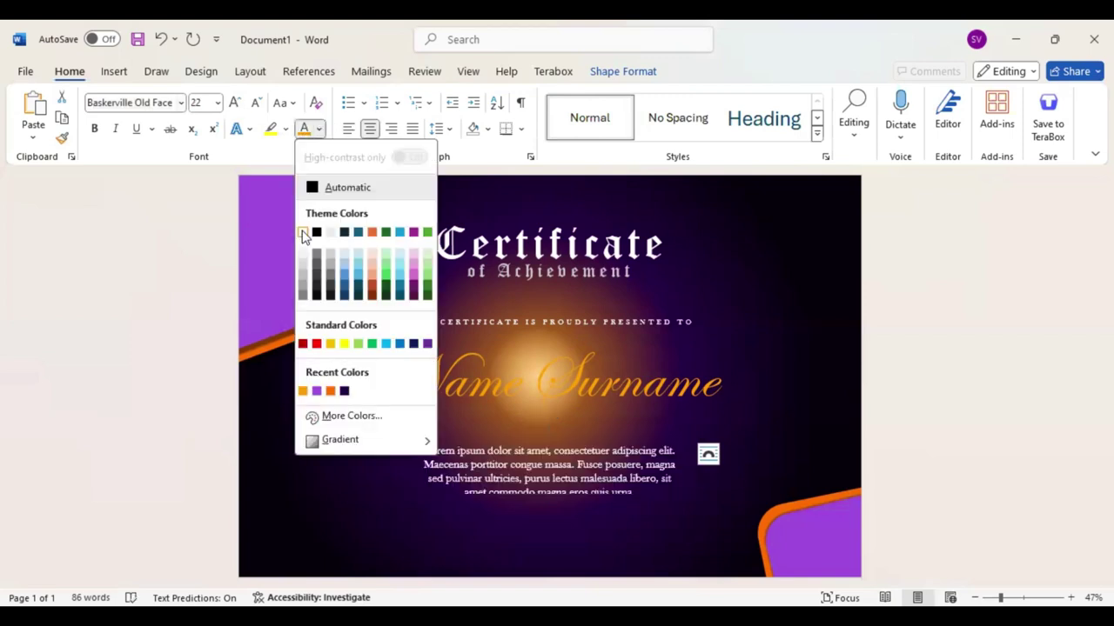
{"action": "left_click", "coordinate": [303, 232]}
{"action": "mouse_move", "coordinate": [411, 496]}
{"action": "left_mouse_down"}
{"action": "mouse_move", "coordinate": [297, 507]}
{"action": "mouse_move", "coordinate": [310, 478]}
{"action": "mouse_move", "coordinate": [354, 479]}
{"action": "left_mouse_up"}
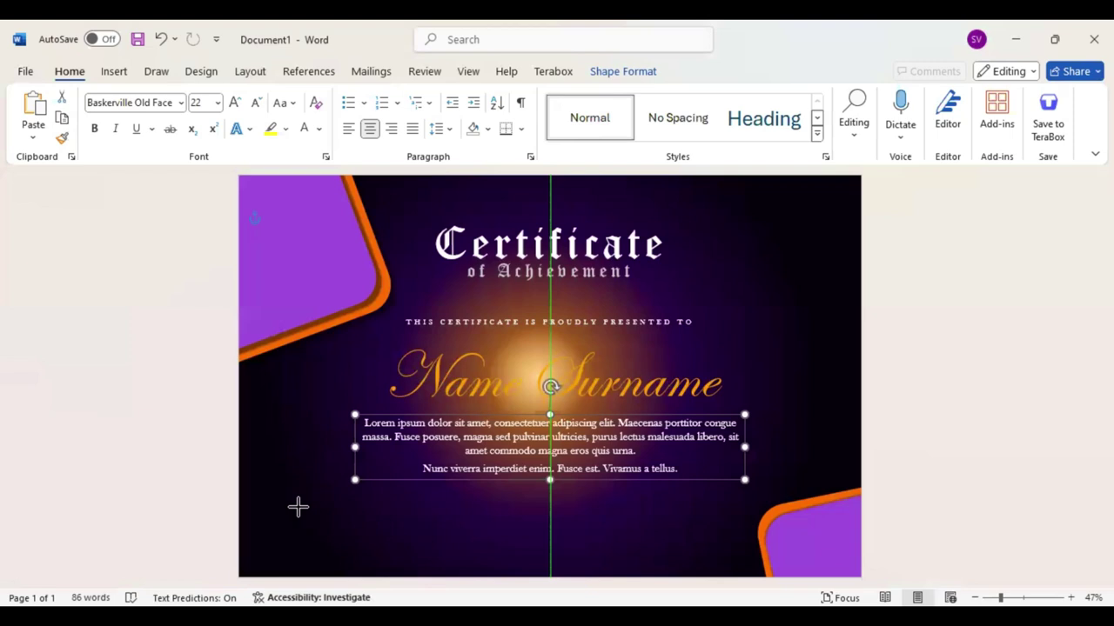
{"action": "left_click_drag", "start_coordinate": [355, 480], "coordinate": [355, 490]}
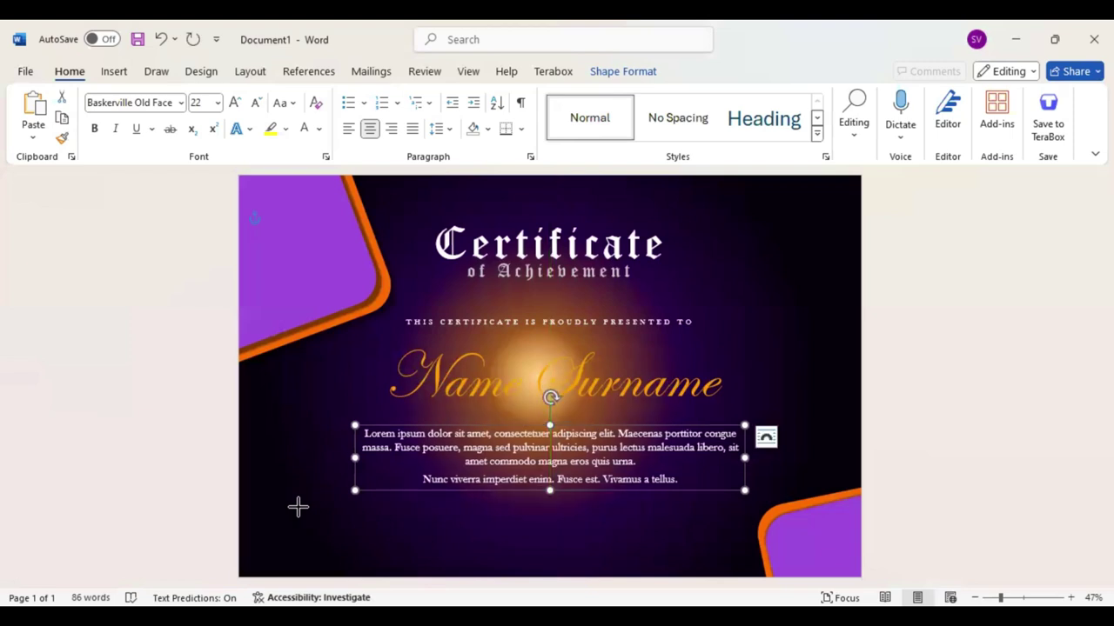
- Draw a thin horizontal signature line at the bottom left, below the paragraph
{"action": "left_click", "coordinate": [115, 73]}
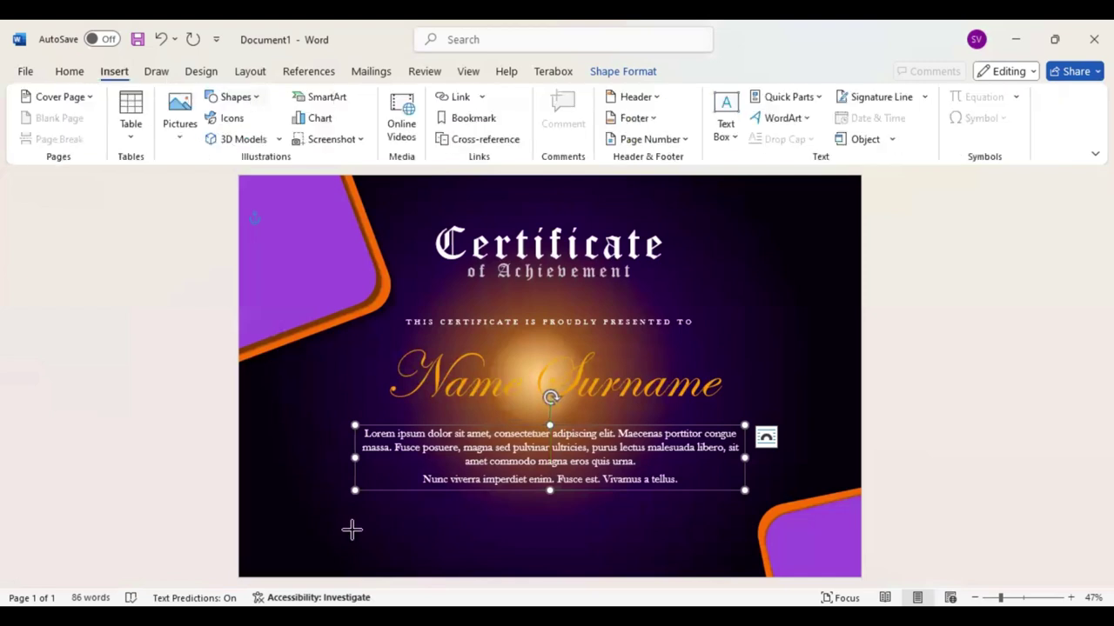
{"action": "left_click_drag", "start_coordinate": [353, 531], "coordinate": [461, 530]}
{"action": "left_click", "coordinate": [407, 531]}
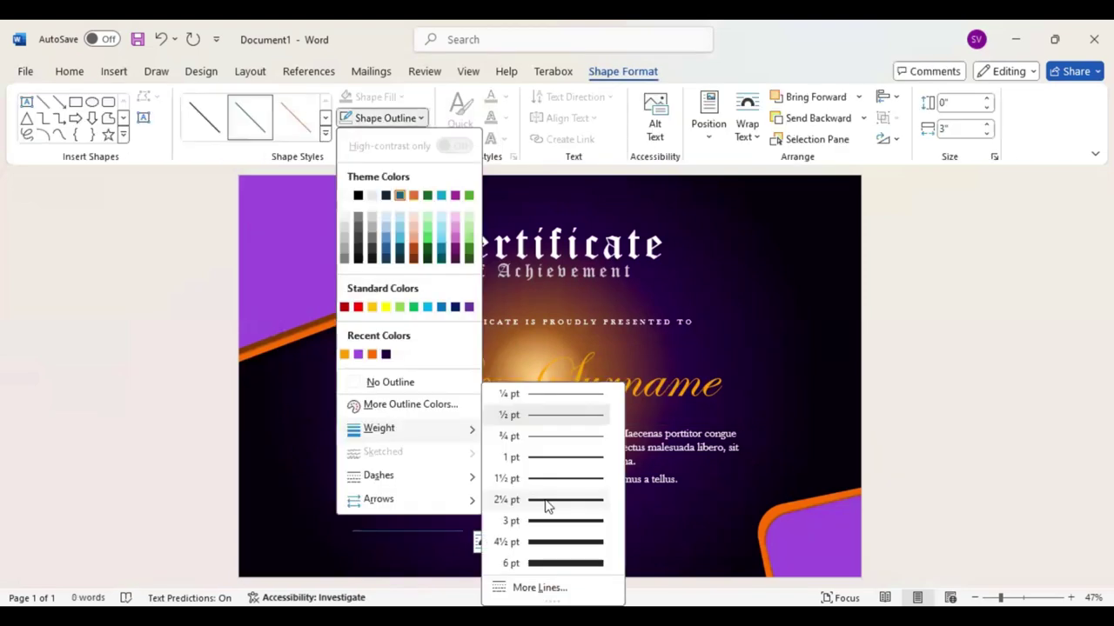
{"action": "left_click", "coordinate": [422, 118]}
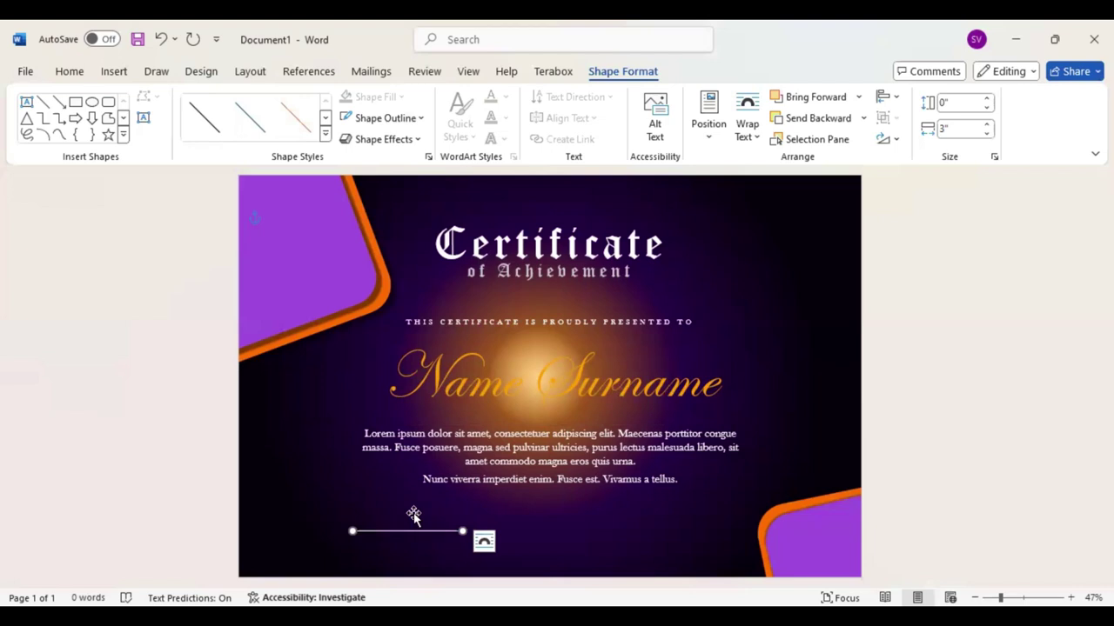
{"action": "key", "text": "Down"}
{"action": "key", "text": "Down"}
{"action": "key", "text": "Right"}
{"action": "key", "text": "Right"}
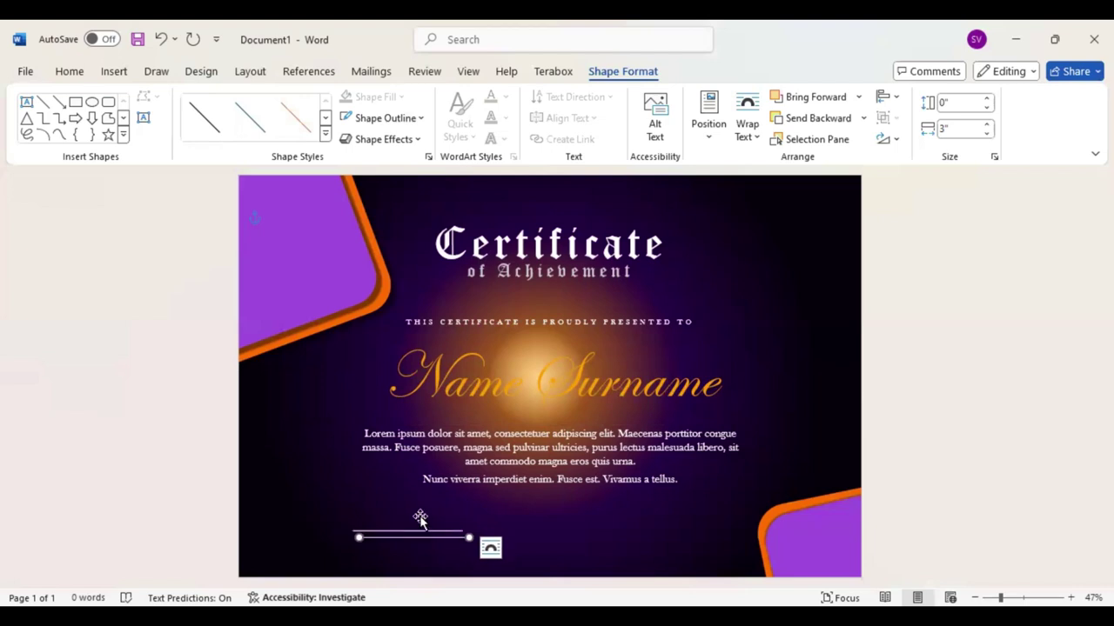
{"action": "key", "text": "Up"}
{"action": "key", "text": "Up"}
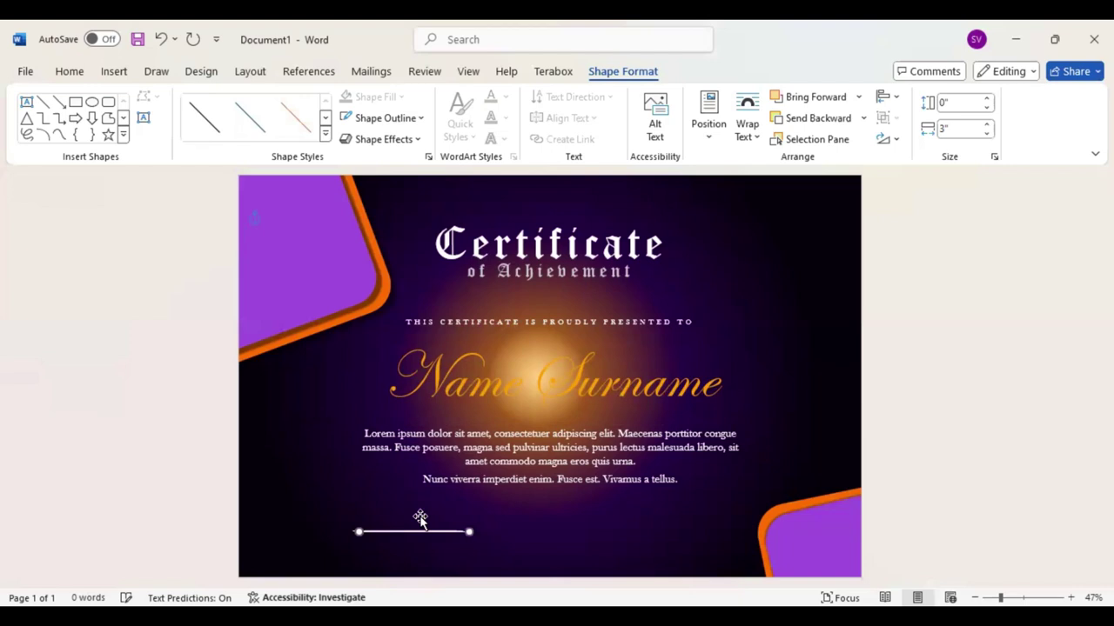
- Duplicate the signature line with Ctrl+D and shift the copy to the right side
{"action": "key", "text": "ctrl+d"}
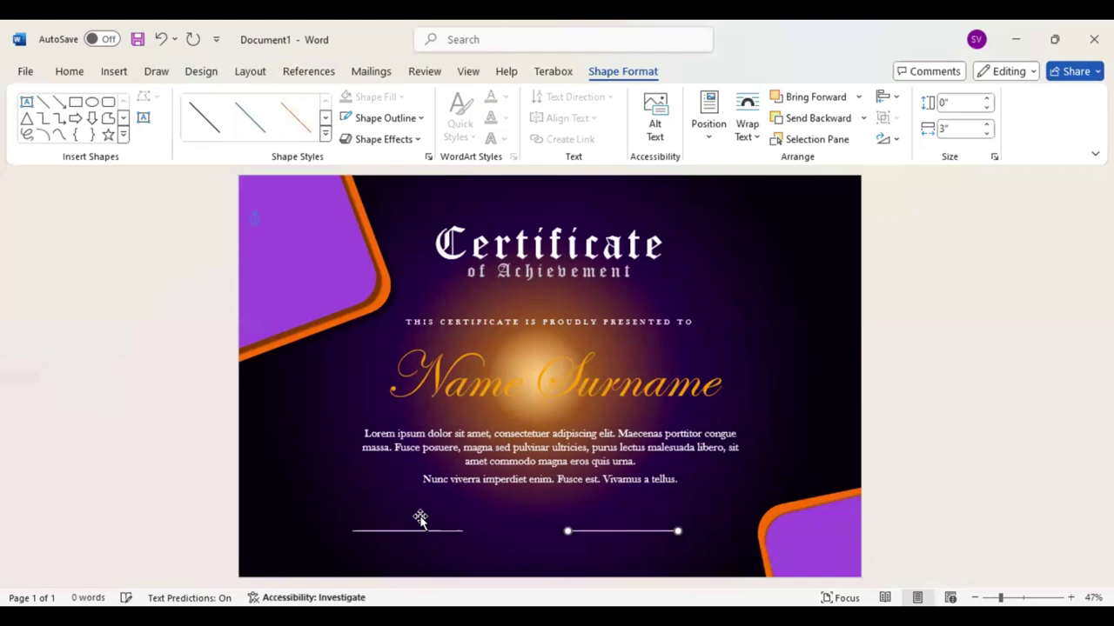
{"action": "key", "text": "Right"}
{"action": "key", "text": "Right"}
{"action": "key", "text": "Right"}
{"action": "left_click", "coordinate": [144, 119]}
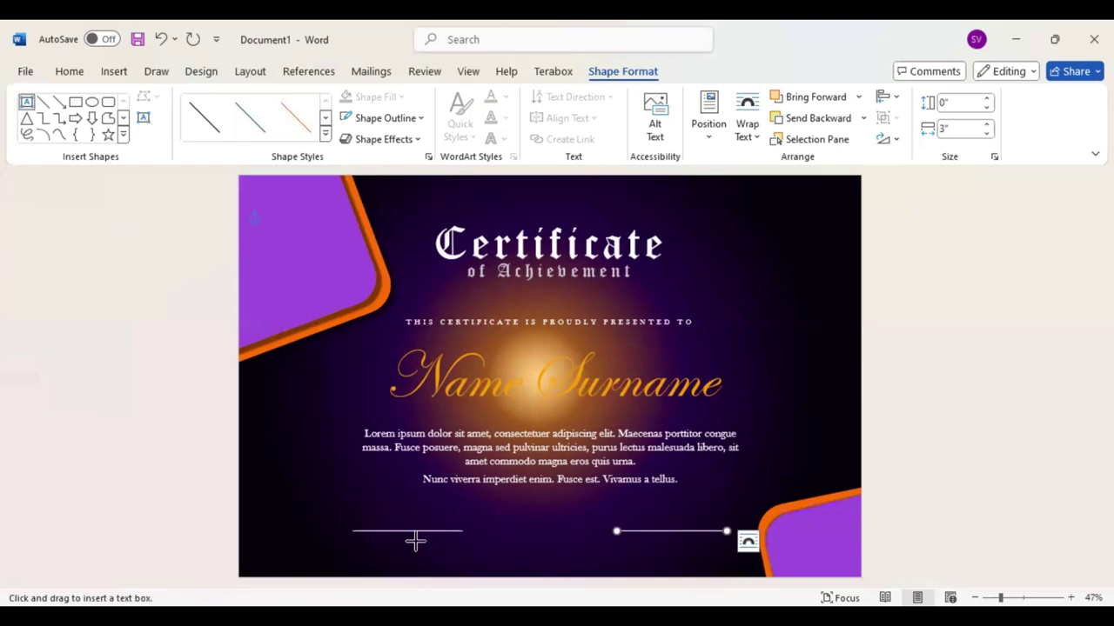
- Add a centred 'SIGNATURE' label in Baskerville Old Face in a text box under the left signature line
{"action": "left_click", "coordinate": [443, 557]}
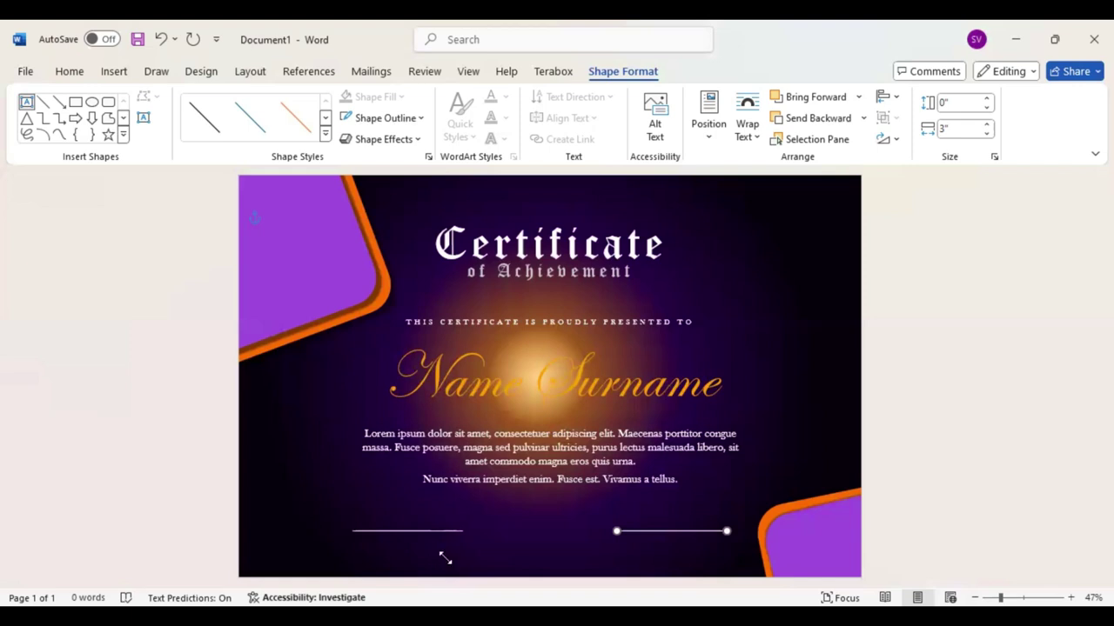
{"action": "left_click_drag", "start_coordinate": [444, 557], "coordinate": [375, 532]}
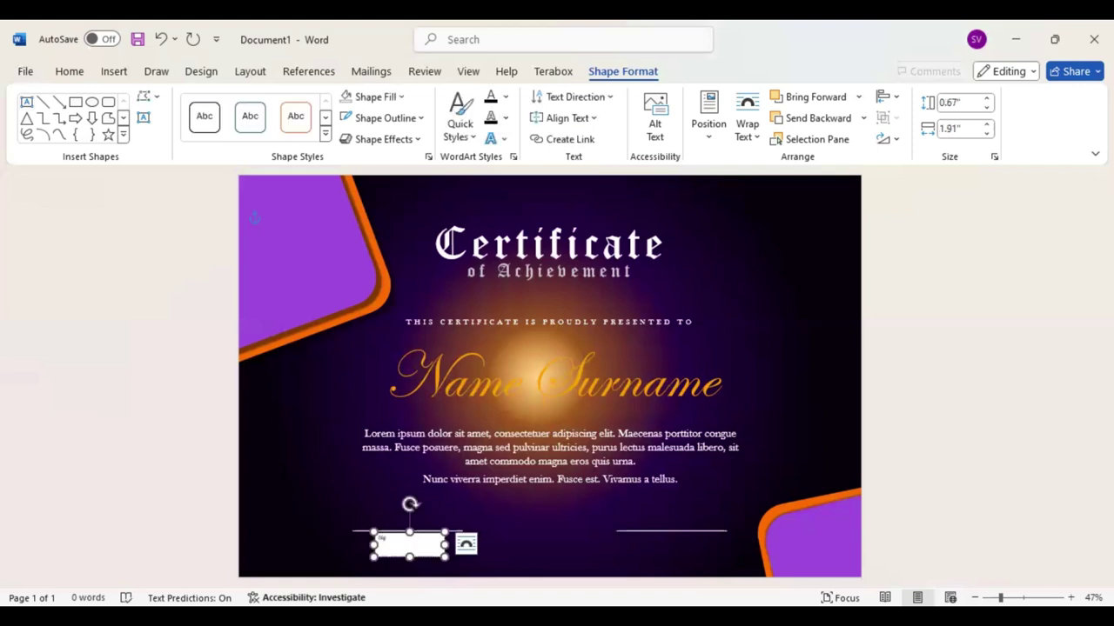
{"action": "type", "text": "nature"}
{"action": "key", "text": "ctrl+a"}
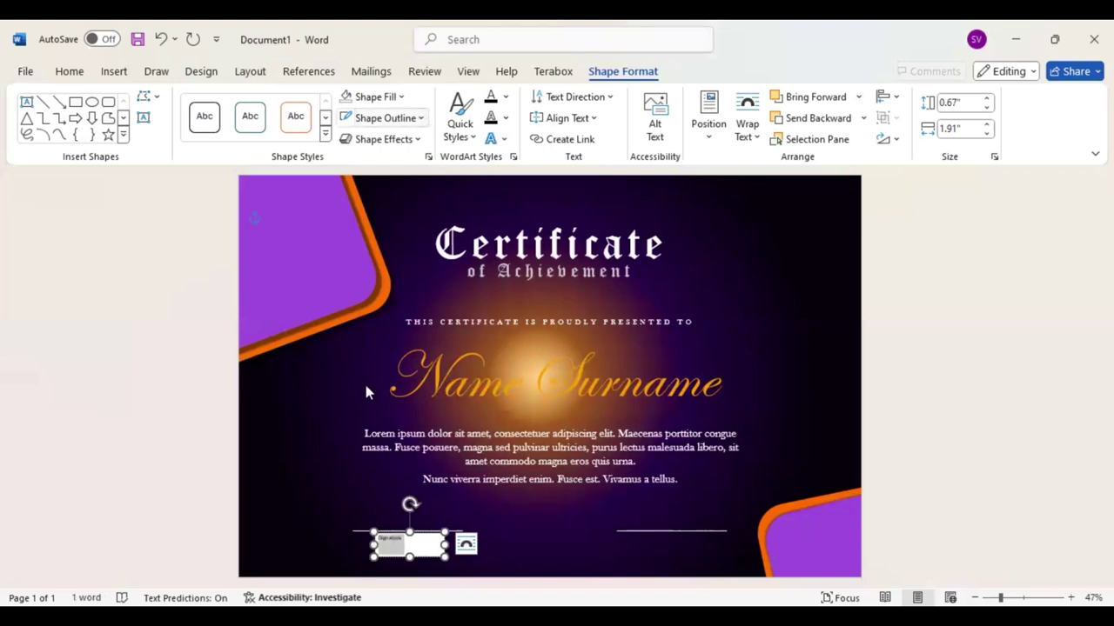
{"action": "left_click", "coordinate": [70, 75]}
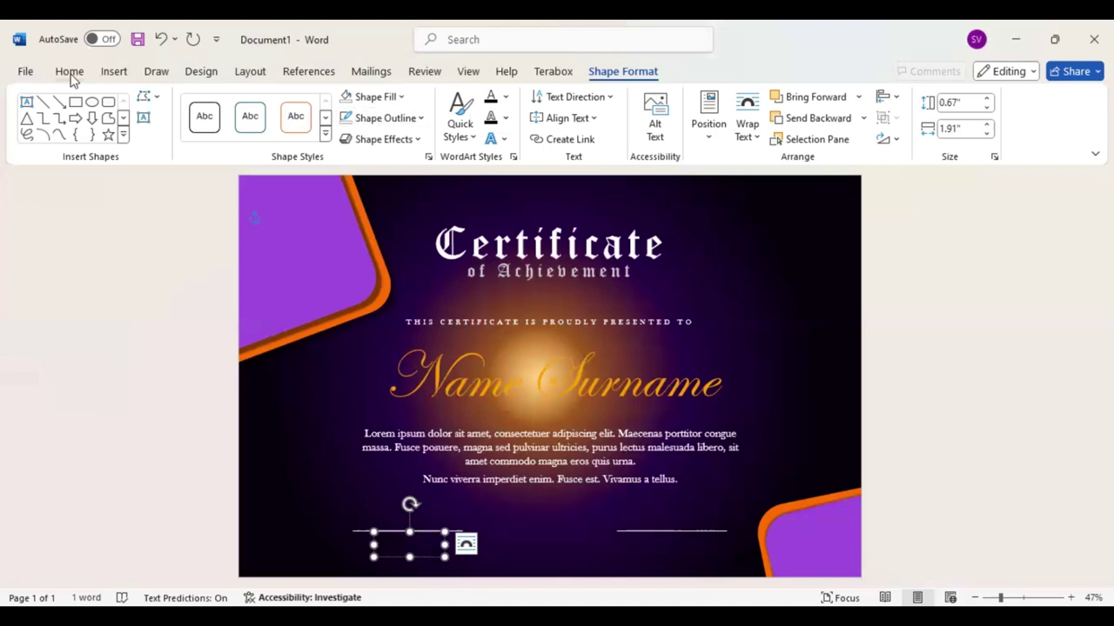
{"action": "key", "text": "ctrl+e"}
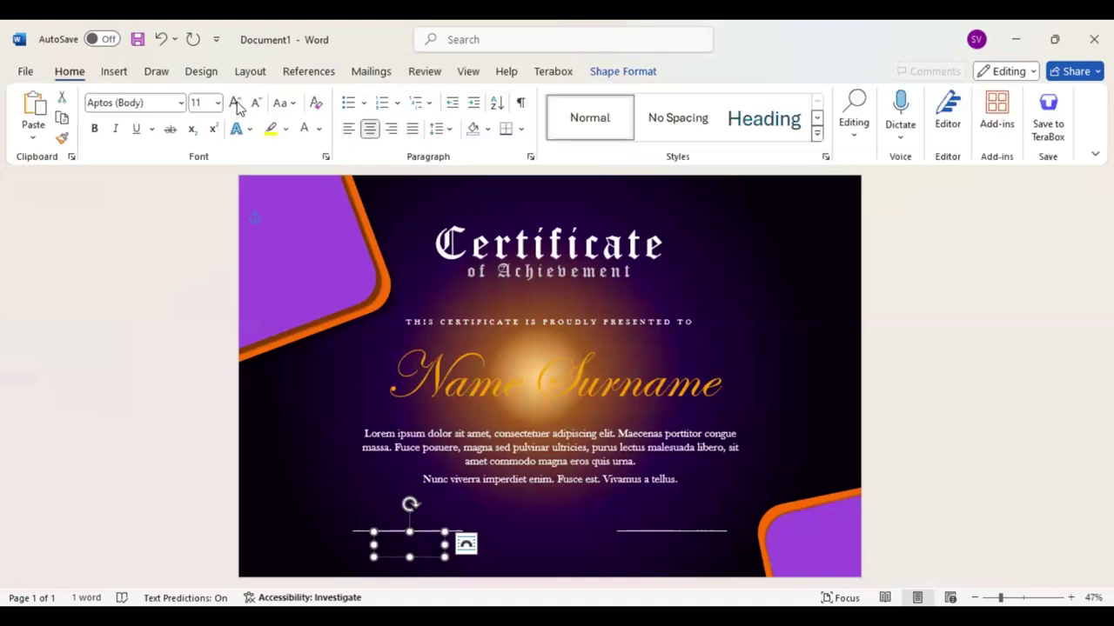
{"action": "left_click", "coordinate": [157, 102]}
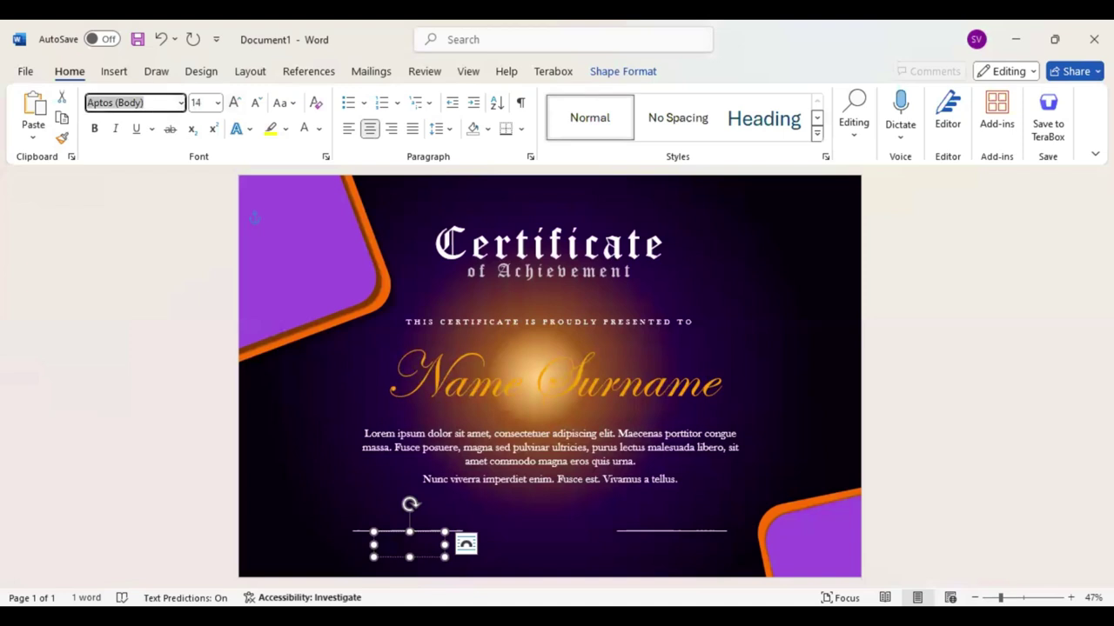
{"action": "type", "text": "Baskerville Old Face"}
{"action": "key", "text": "Return"}
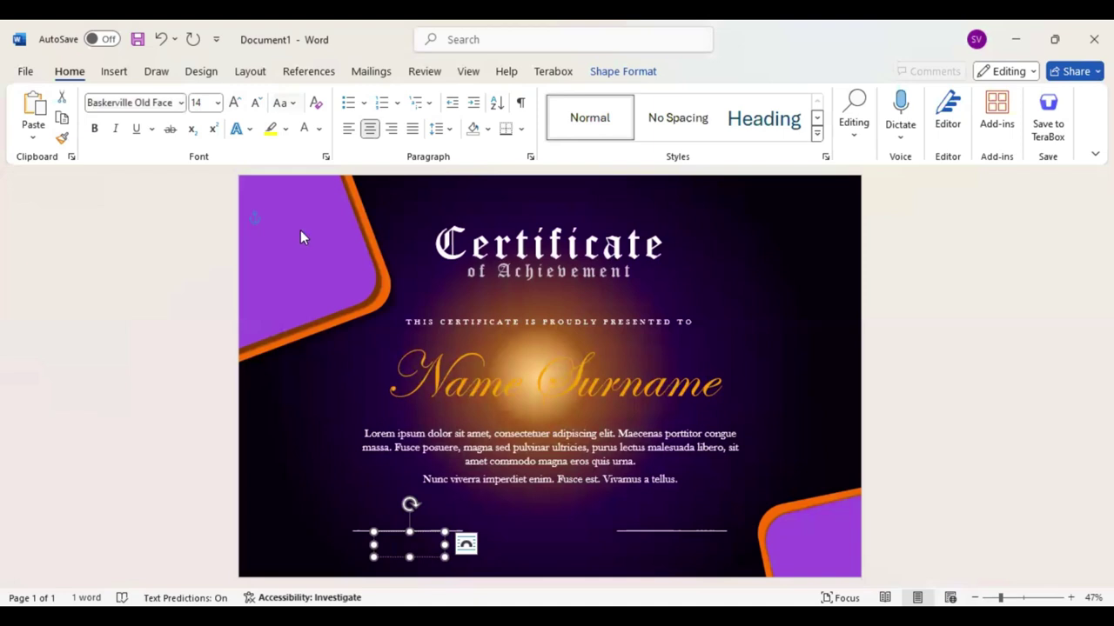
{"action": "type", "text": "SIGNATURE"}
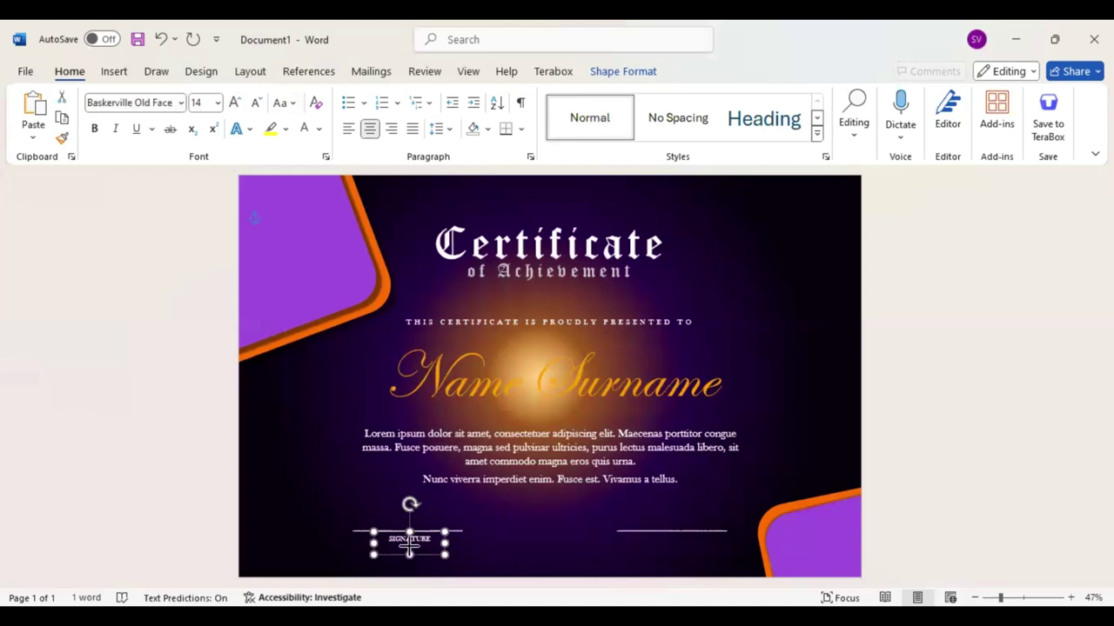
{"action": "left_click_drag", "start_coordinate": [409, 547], "coordinate": [409, 547]}
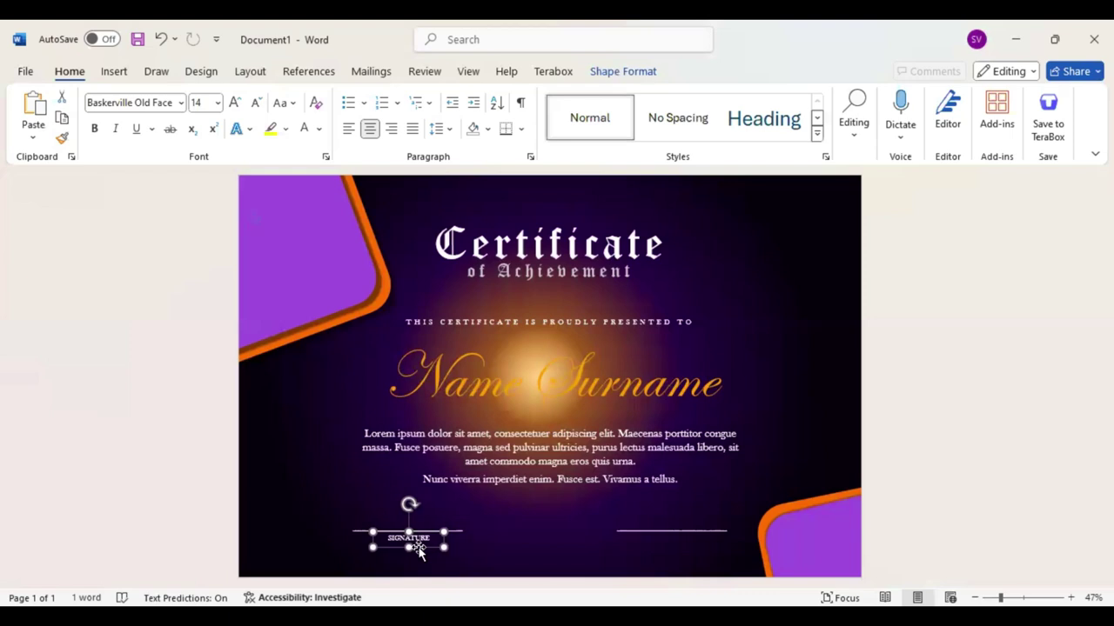
{"action": "key", "text": "Left"}
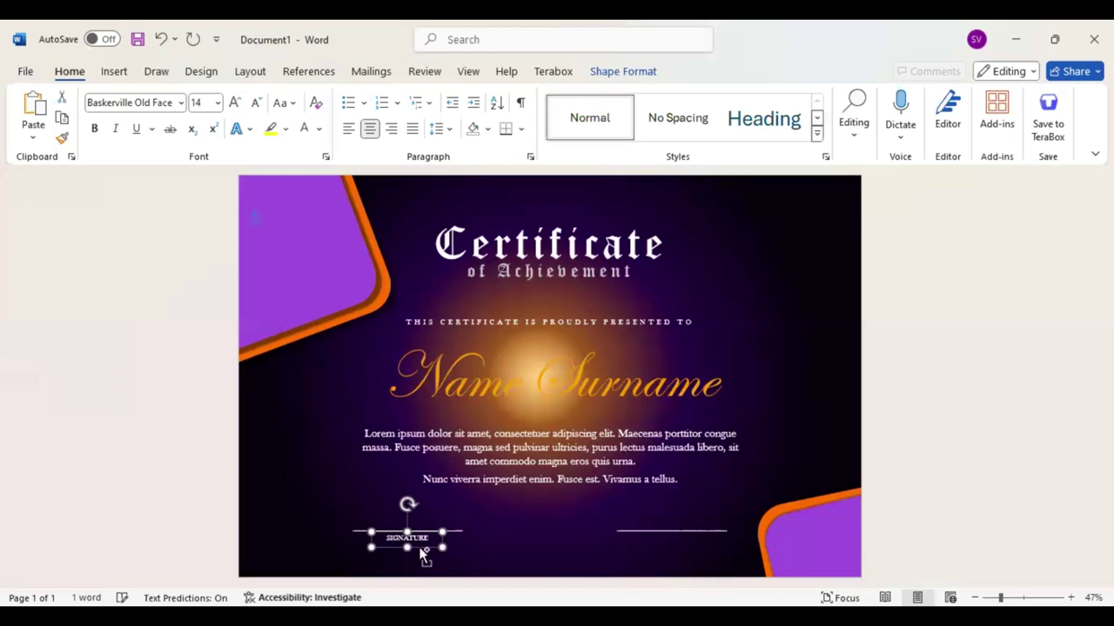
- Ctrl-drag a copy of the SIGNATURE label under the right signature line
{"action": "left_click_drag", "start_coordinate": [420, 550], "coordinate": [684, 545]}
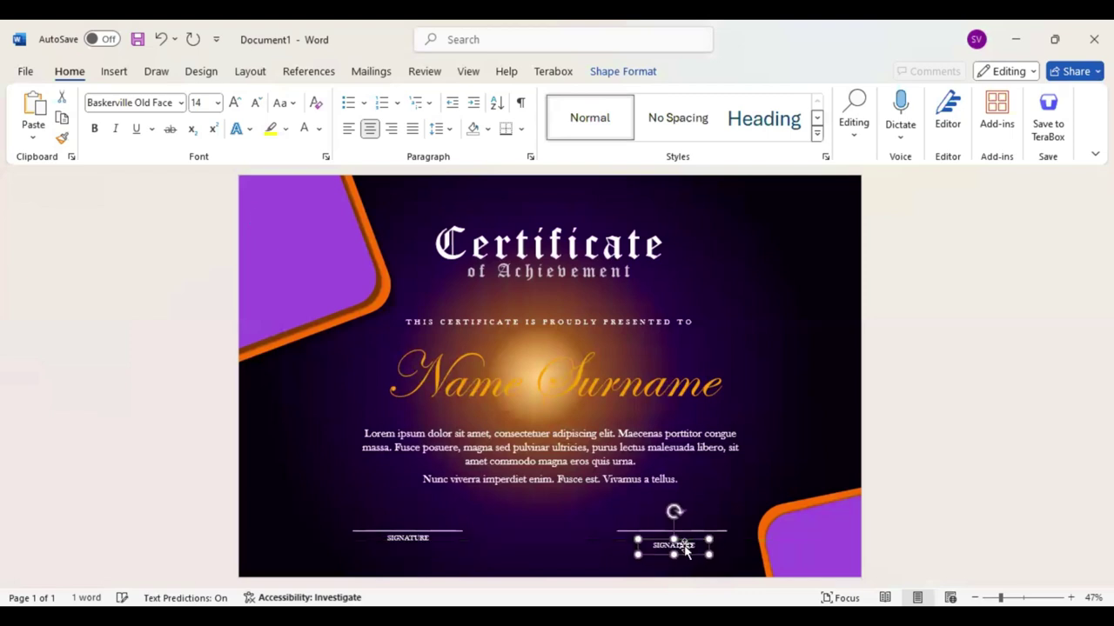
{"action": "key", "text": "Up"}
{"action": "key", "text": "Up"}
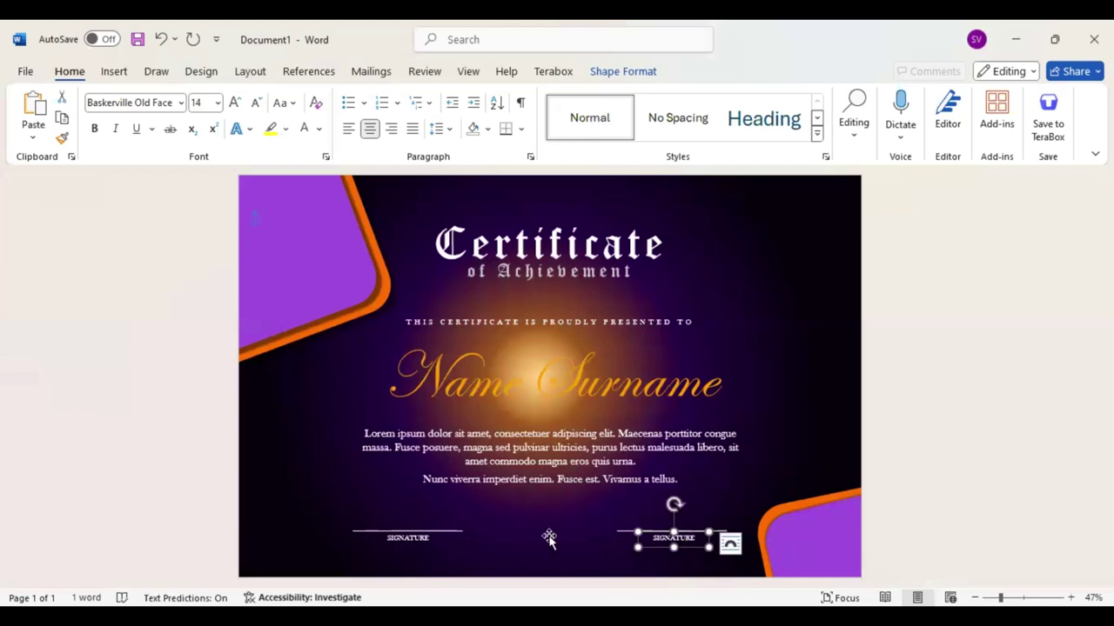
{"action": "left_click", "coordinate": [216, 186]}
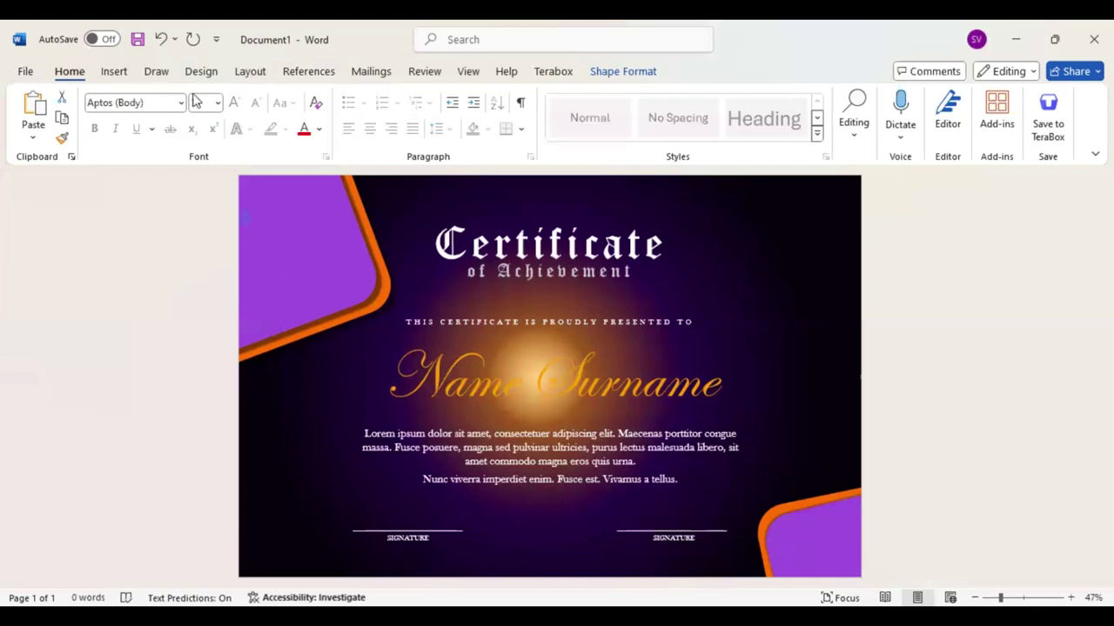
- Draw a starburst seal shape over the certificate's upper-left corner
{"action": "left_click", "coordinate": [129, 69]}
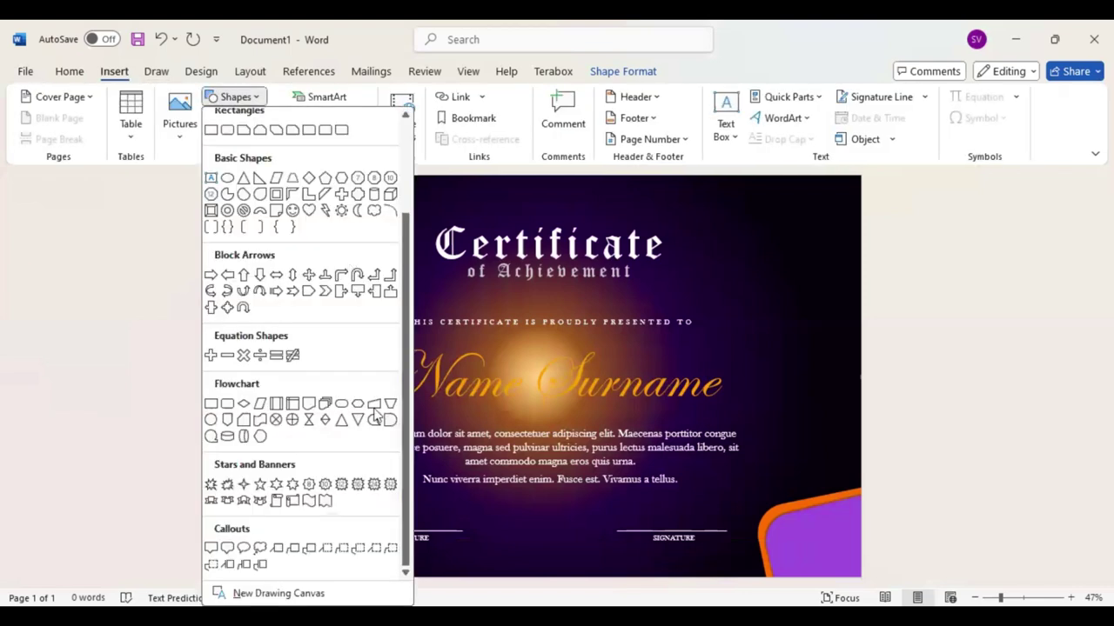
{"action": "left_click", "coordinate": [374, 485]}
{"action": "left_click_drag", "start_coordinate": [315, 271], "coordinate": [393, 350]}
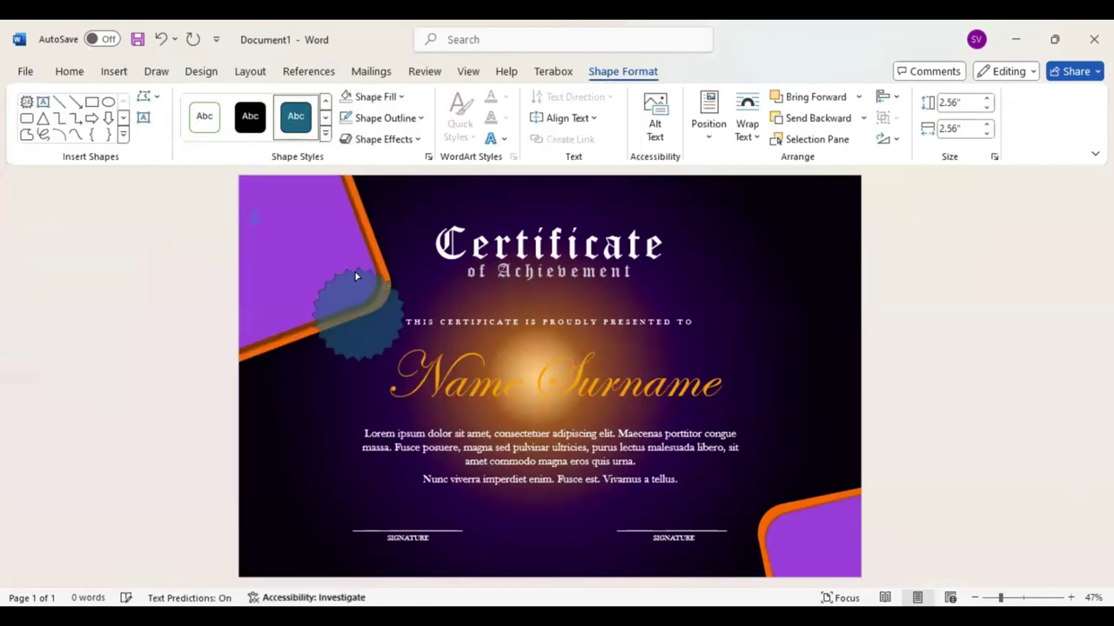
- Fill the seal badge with orange
{"action": "left_click", "coordinate": [421, 123]}
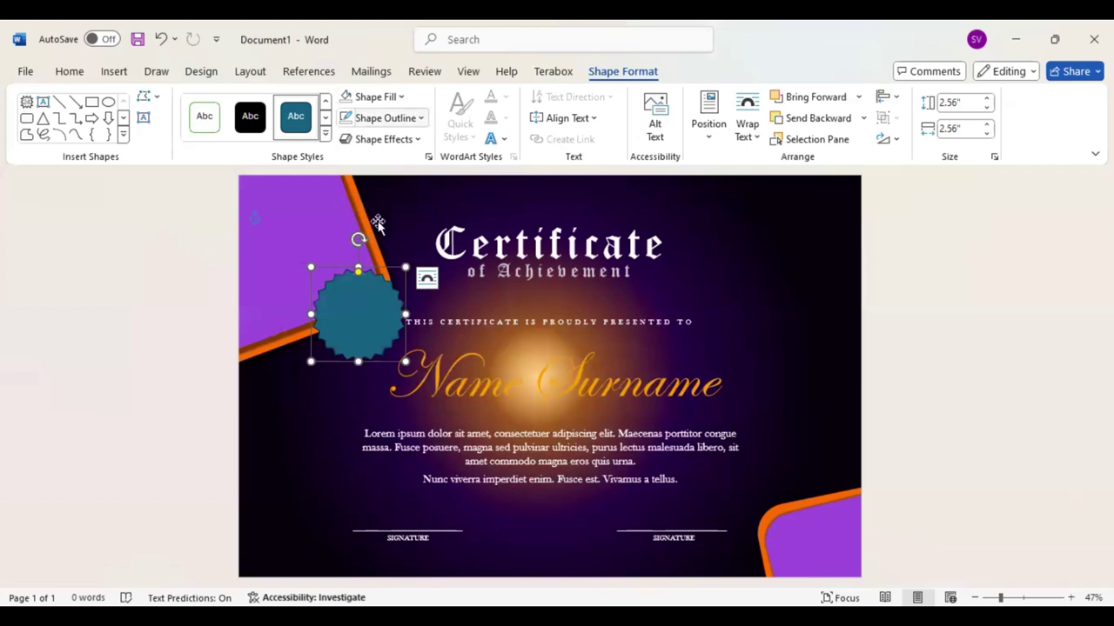
{"action": "left_click", "coordinate": [403, 97]}
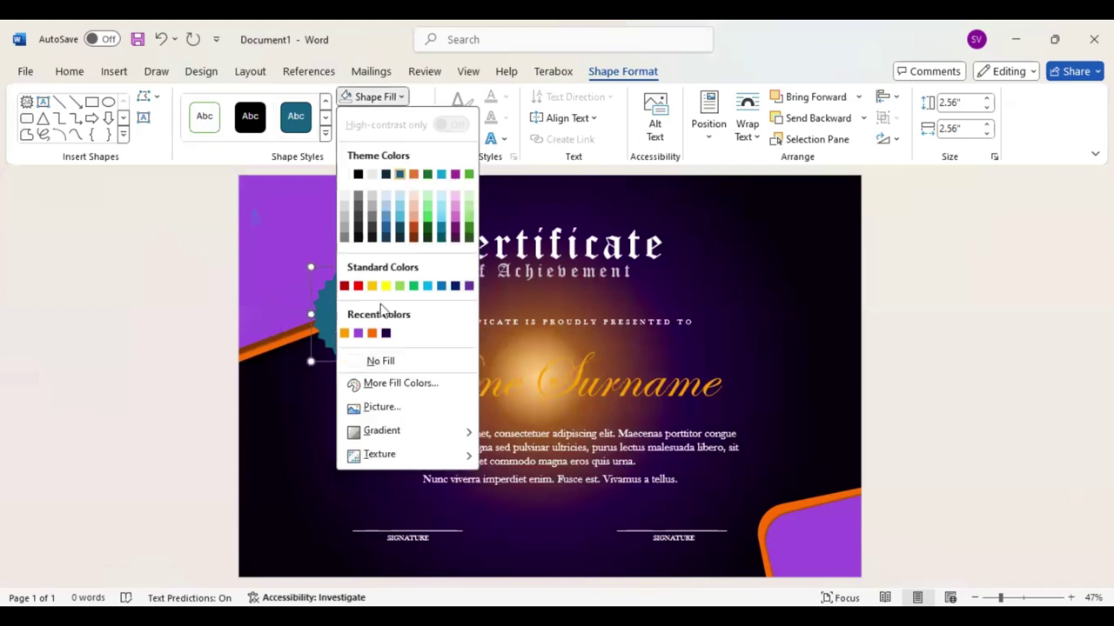
{"action": "left_click", "coordinate": [346, 335]}
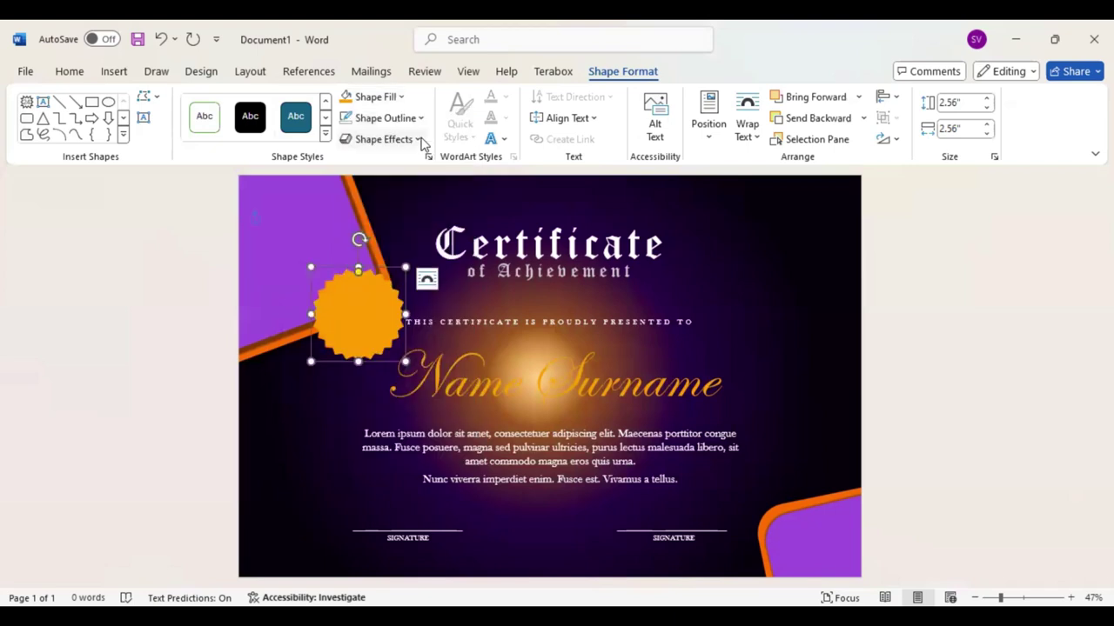
{"action": "left_click", "coordinate": [419, 140]}
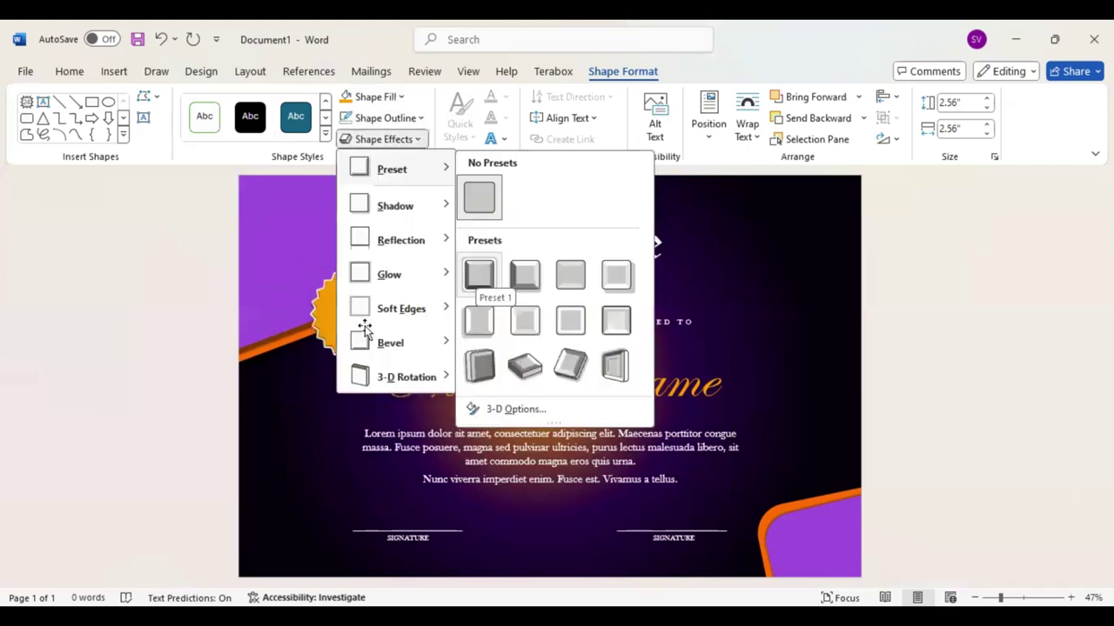
{"action": "left_click", "coordinate": [399, 355]}
- Shrink the orange badge to 1.99 by 1.99 inches and move it into the top-left purple corner
{"action": "left_click_drag", "start_coordinate": [406, 361], "coordinate": [385, 341]}
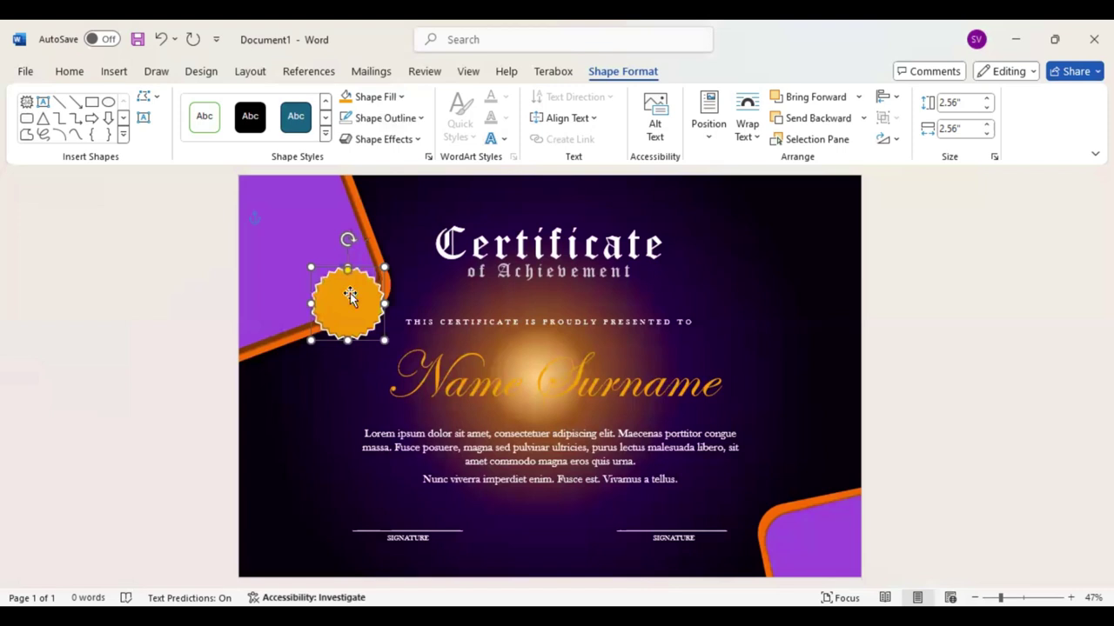
{"action": "left_click_drag", "start_coordinate": [348, 296], "coordinate": [307, 250]}
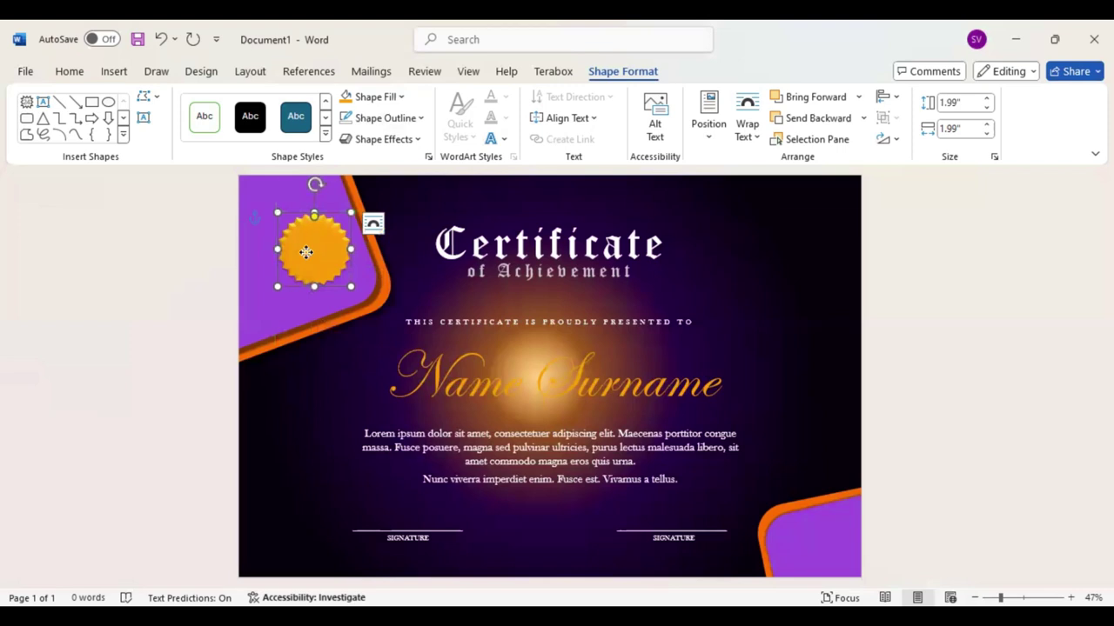
{"action": "left_click_drag", "start_coordinate": [306, 248], "coordinate": [306, 256]}
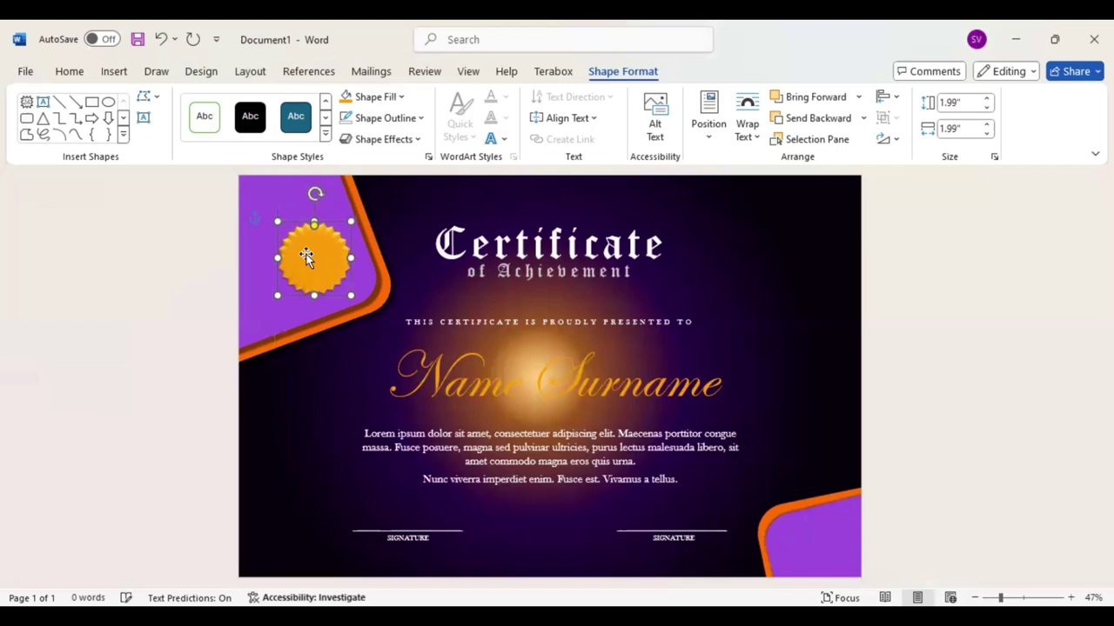
{"action": "left_click", "coordinate": [306, 257]}
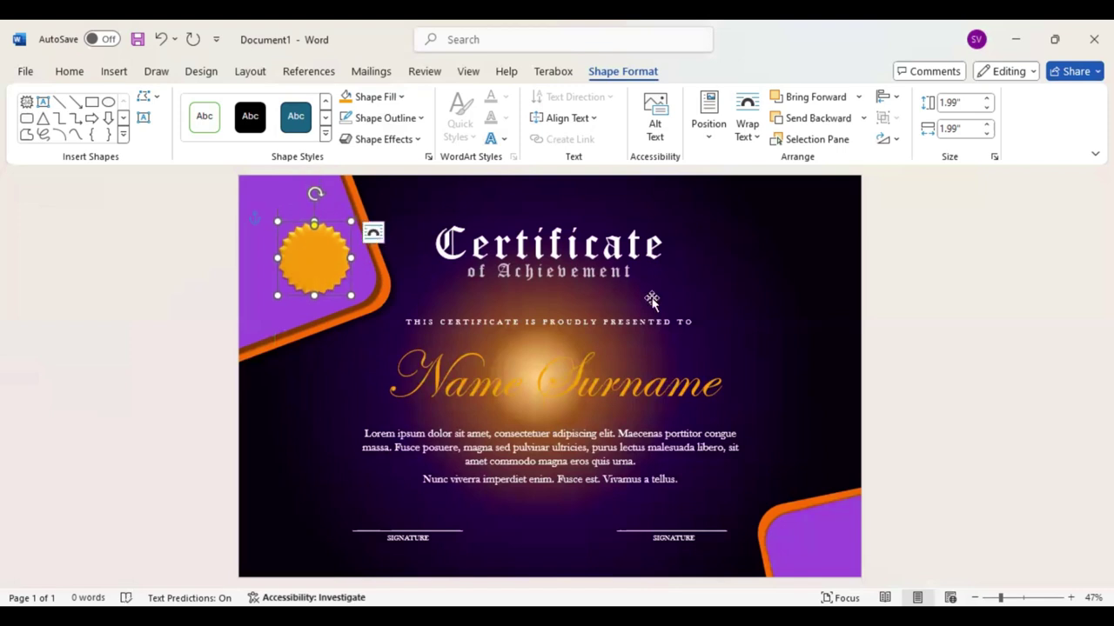